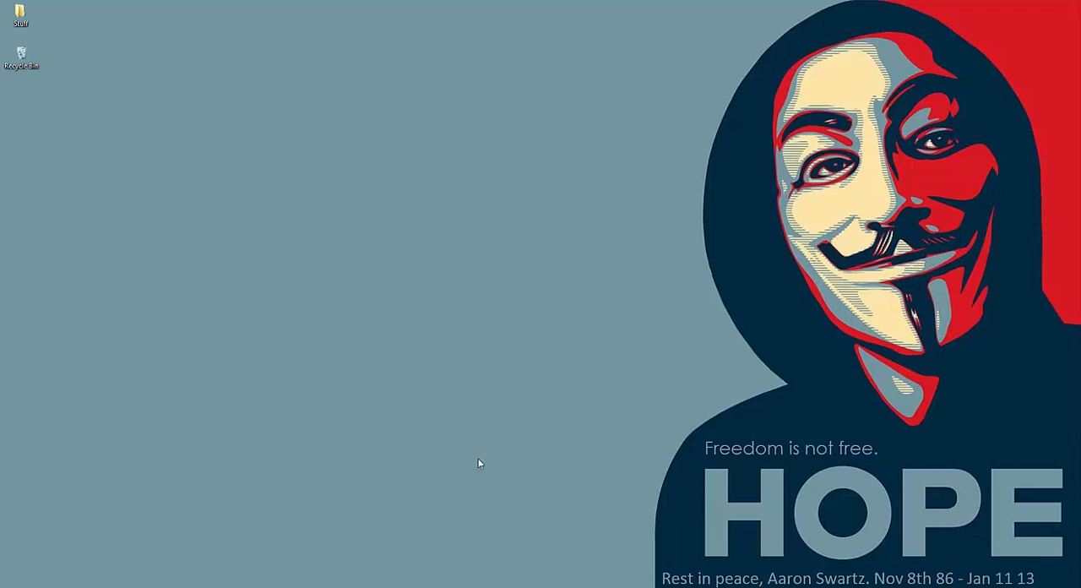
Step: Open Google Chrome in the Windows Embedded 8.1 machine, search for veracrypt and open the VeraCrypt home page
{"action": "mouse_move", "coordinate": [399, 586]}
{"action": "left_click", "coordinate": [402, 545]}
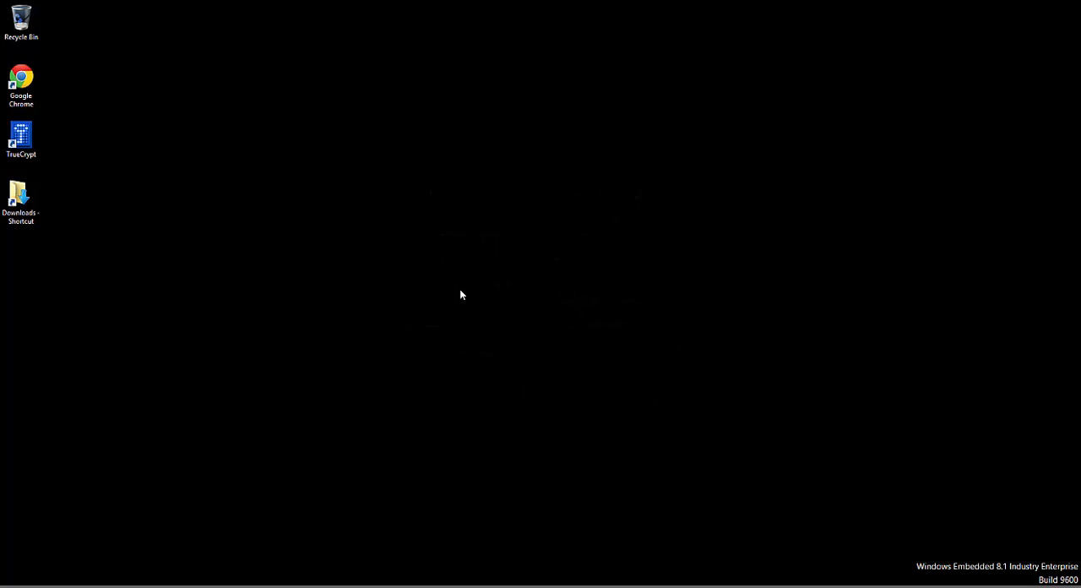
{"action": "left_click", "coordinate": [21, 83]}
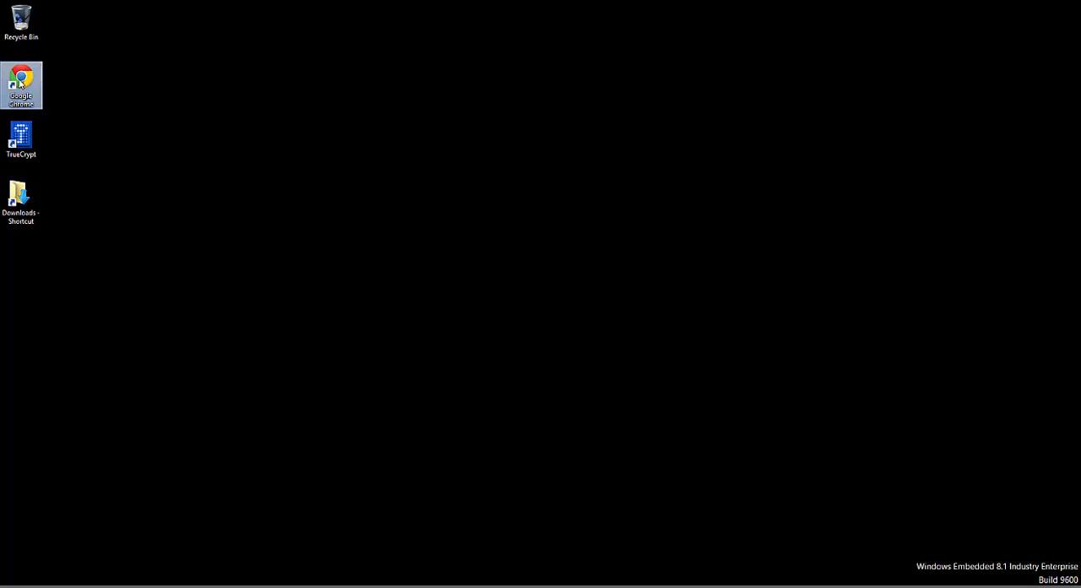
{"action": "double_click", "coordinate": [23, 88]}
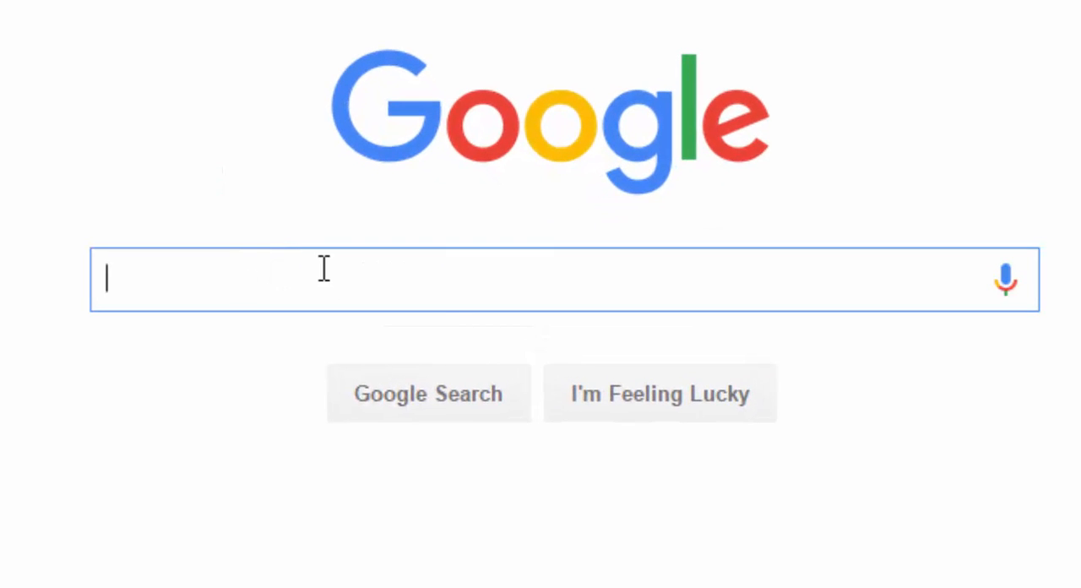
{"action": "type", "text": "veracrypt"}
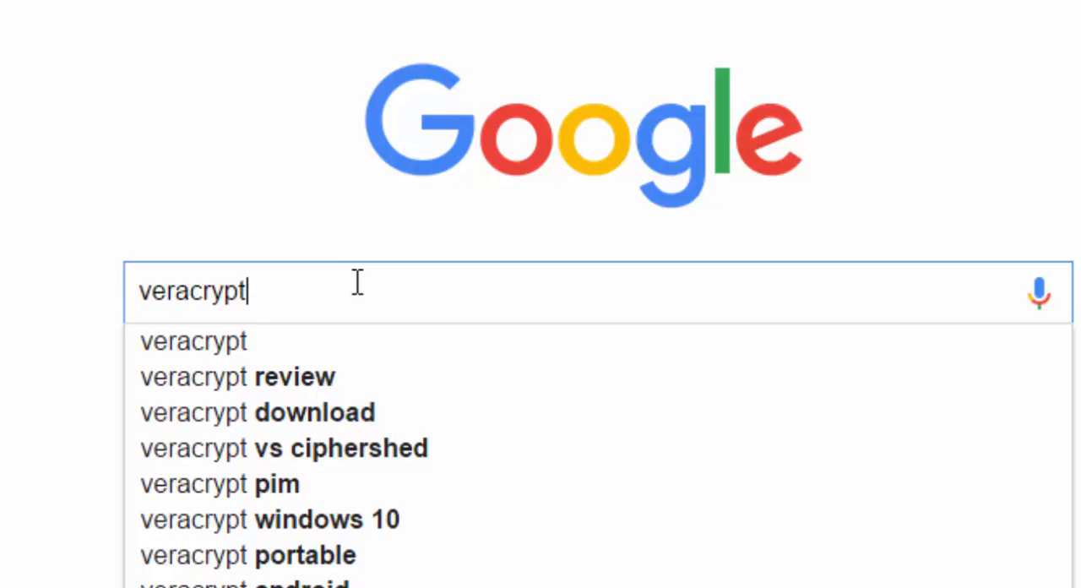
{"action": "key", "text": "Return"}
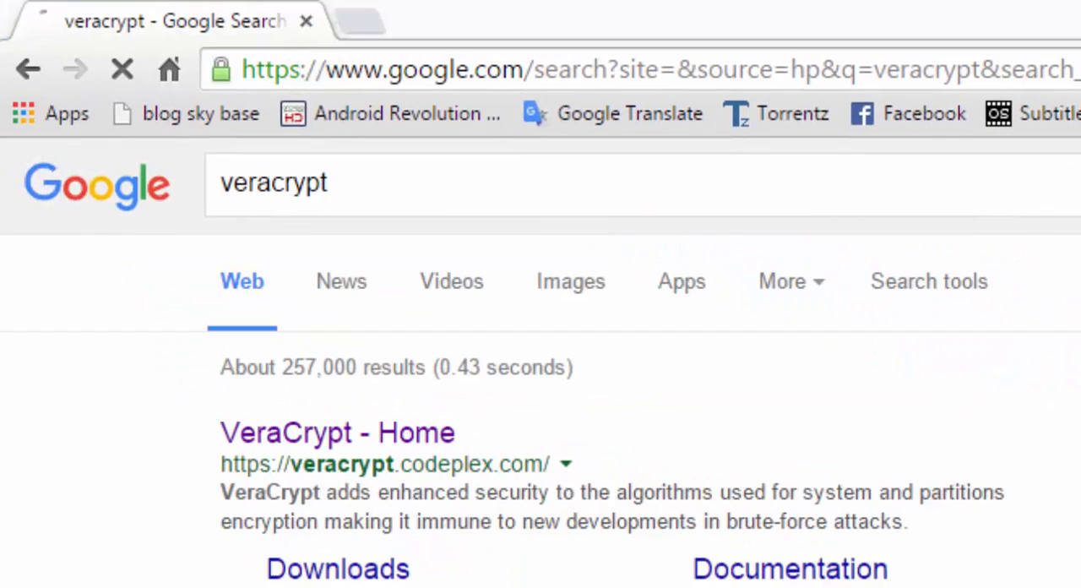
{"action": "left_click", "coordinate": [299, 431]}
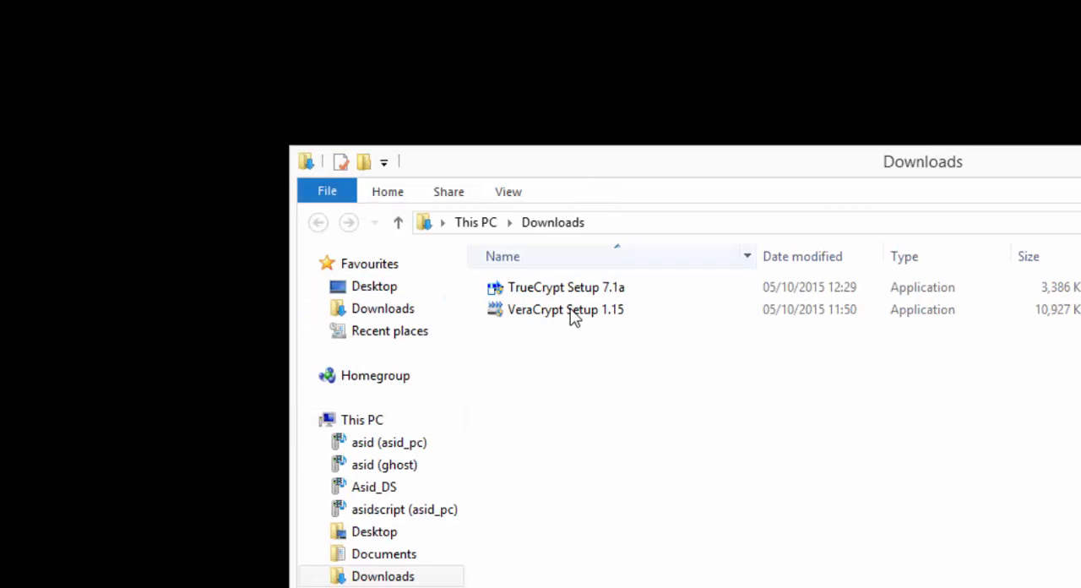
Step: Run VeraCrypt Setup 1.15 from the Downloads folder, allow it to make changes, and accept the license terms
{"action": "left_click", "coordinate": [545, 314]}
{"action": "left_click", "coordinate": [539, 311]}
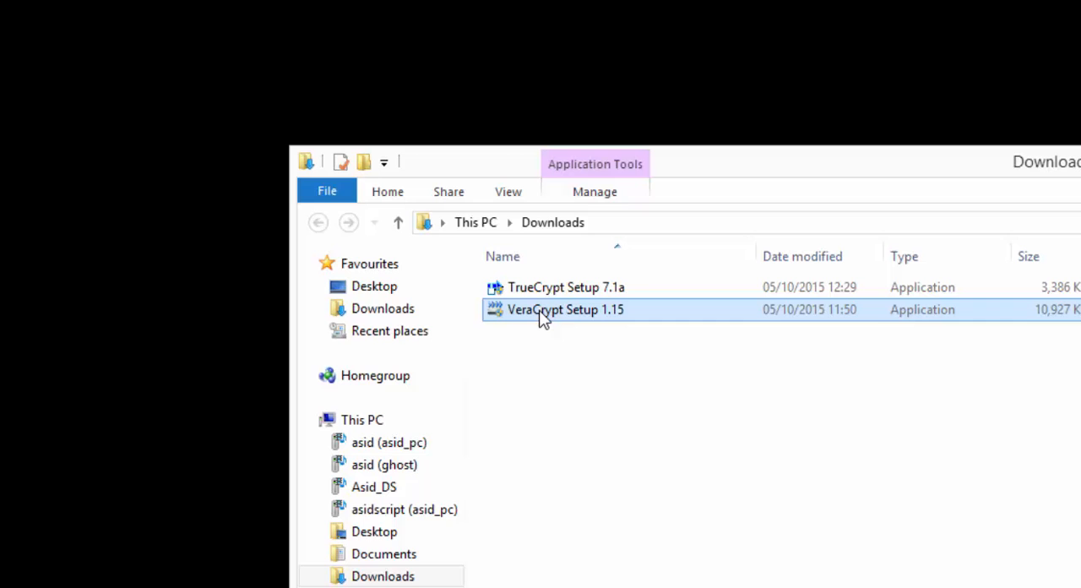
{"action": "double_click", "coordinate": [543, 314]}
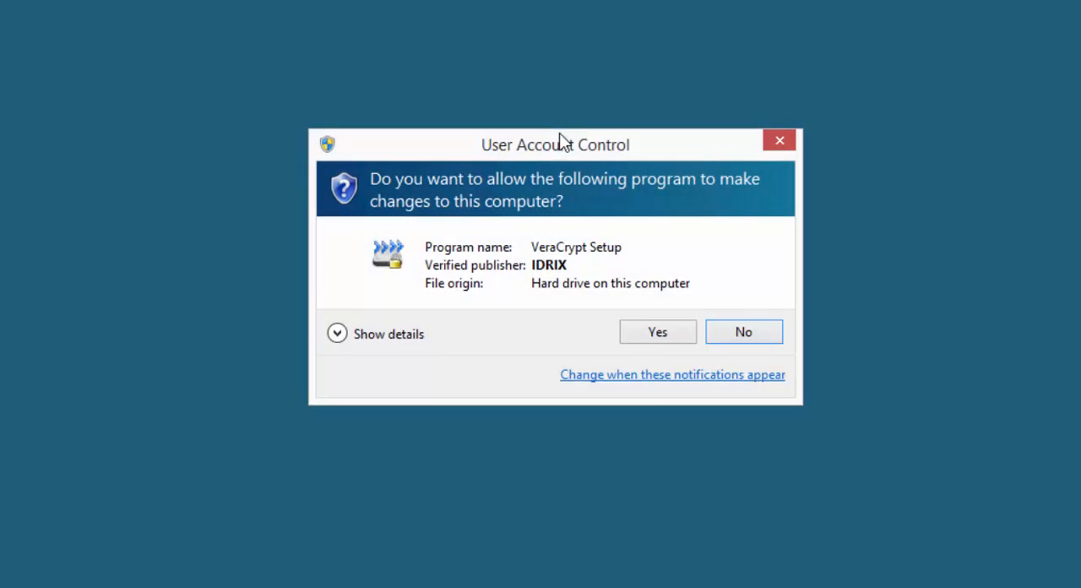
{"action": "left_click", "coordinate": [652, 333]}
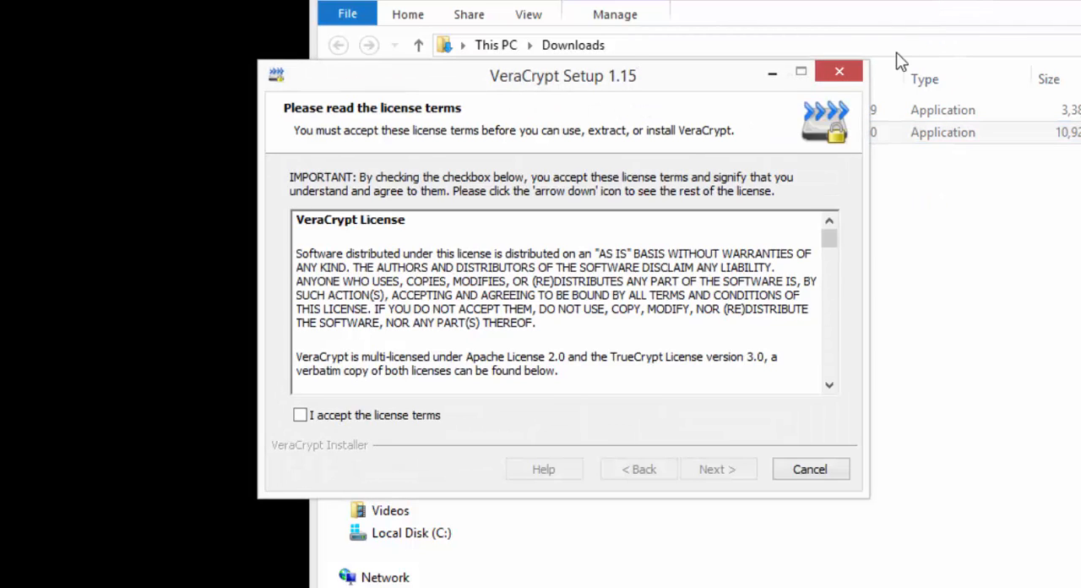
{"action": "left_click", "coordinate": [306, 417]}
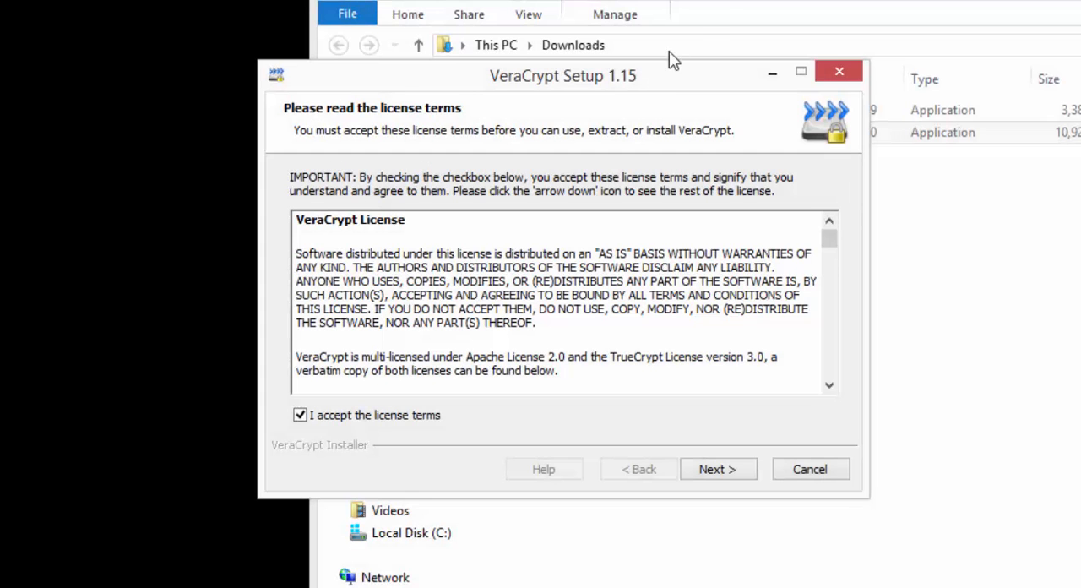
{"action": "key", "text": "alt+Tab"}
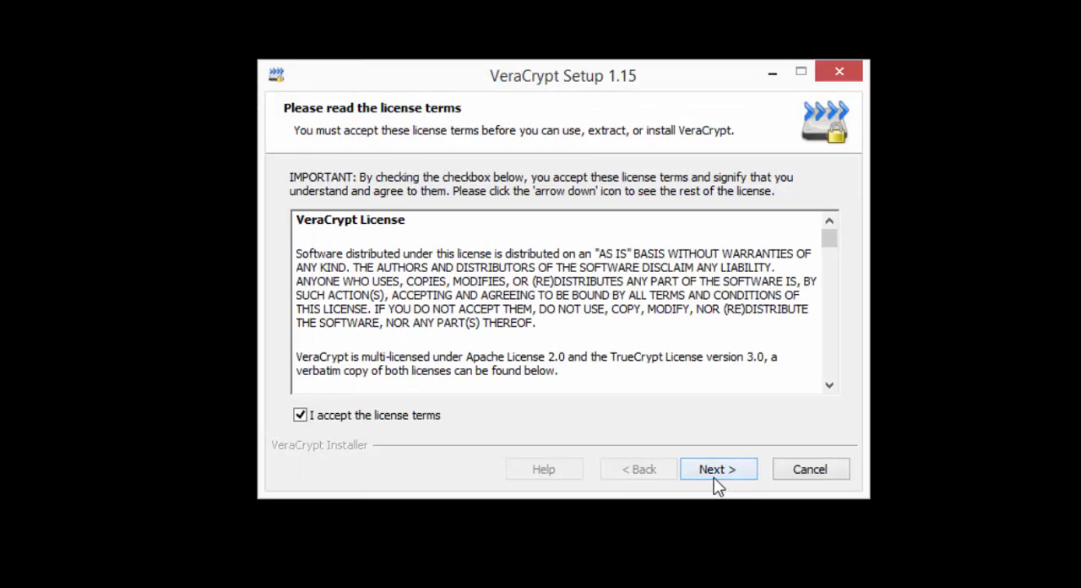
{"action": "left_click", "coordinate": [707, 471]}
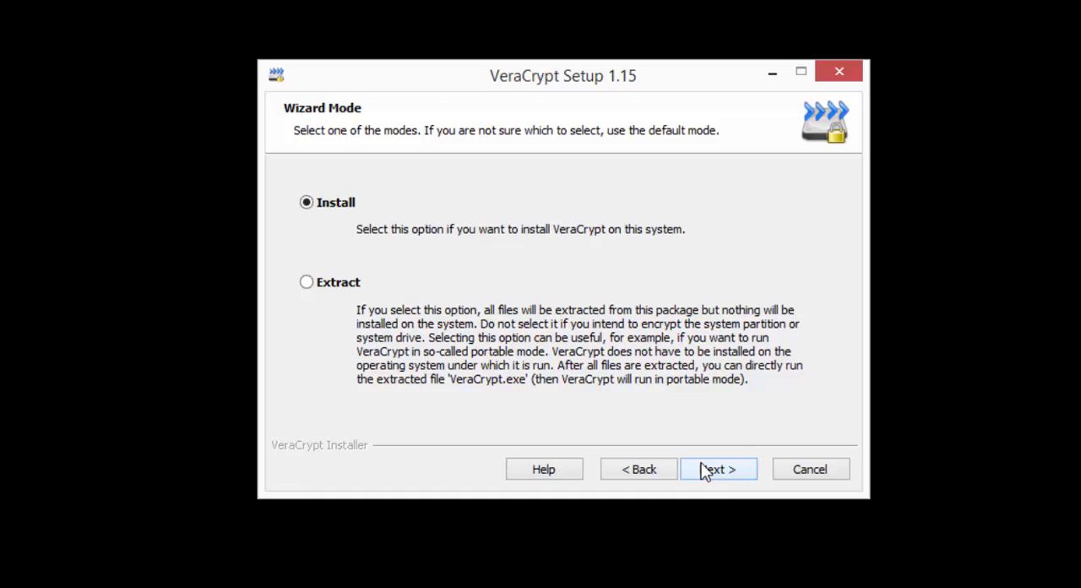
Step: Install VeraCrypt in Install mode to C:\Program Files\VeraCrypt\ with all setup options enabled
{"action": "left_click", "coordinate": [719, 475]}
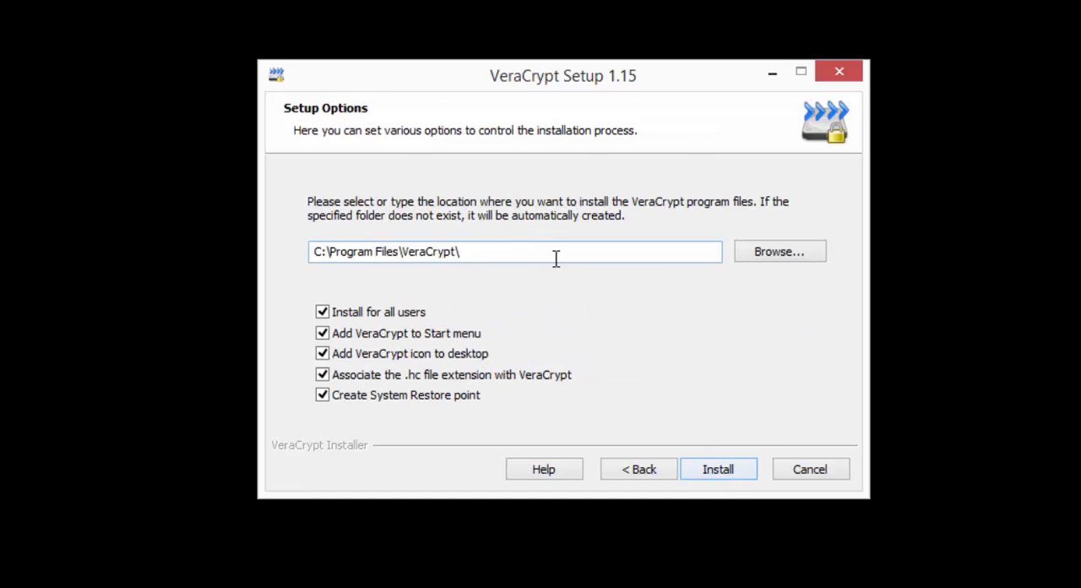
{"action": "left_click_drag", "start_coordinate": [543, 257], "coordinate": [264, 266]}
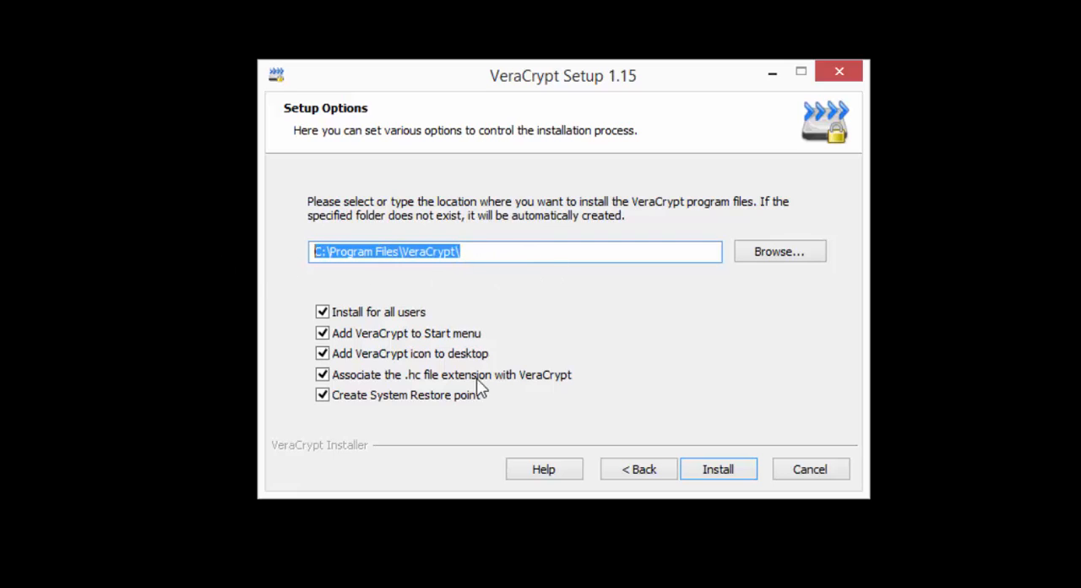
{"action": "left_click", "coordinate": [608, 252]}
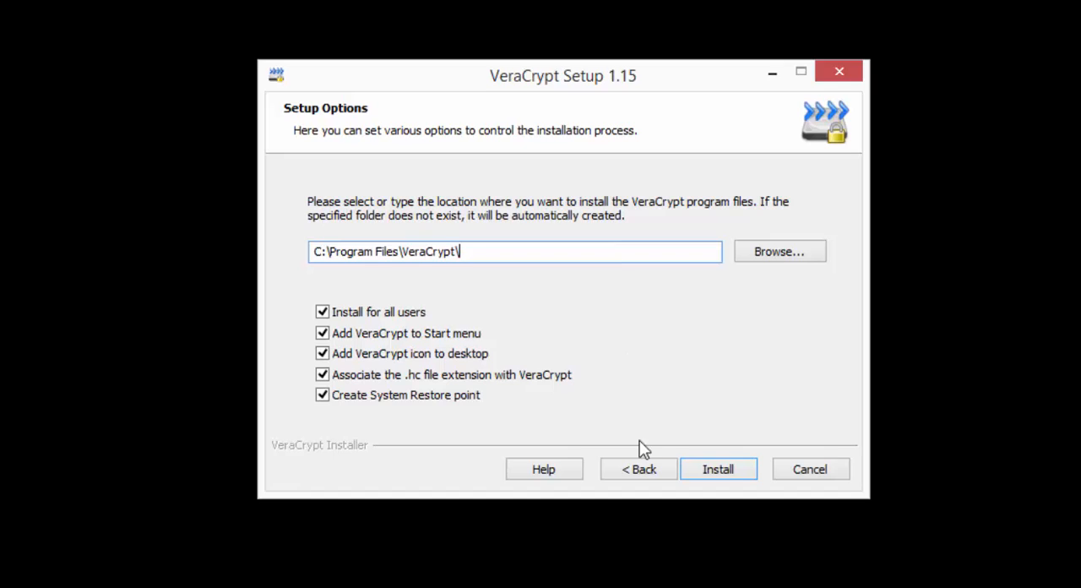
{"action": "left_click", "coordinate": [719, 463]}
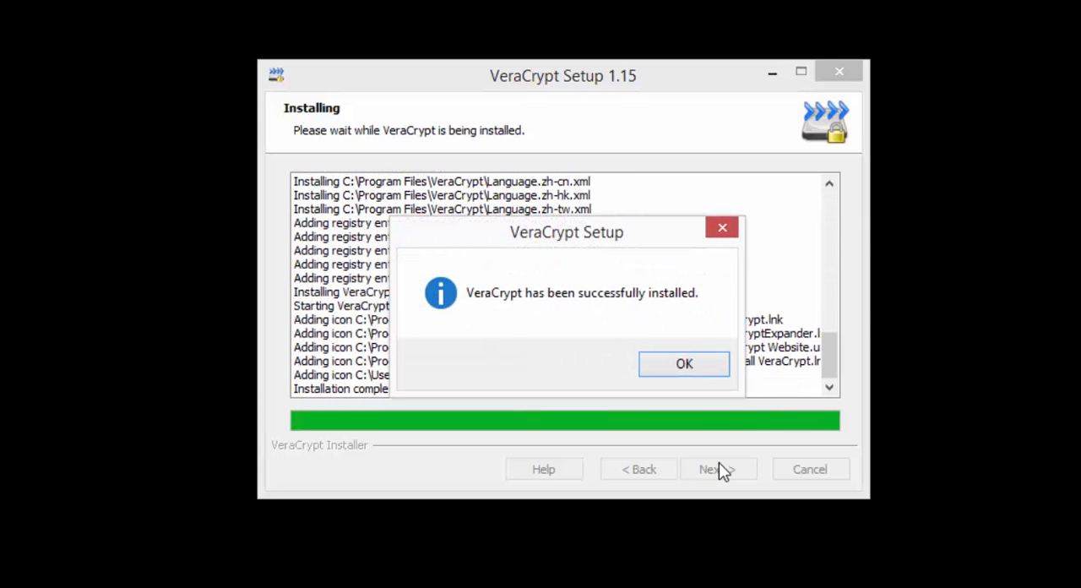
{"action": "left_click", "coordinate": [653, 363]}
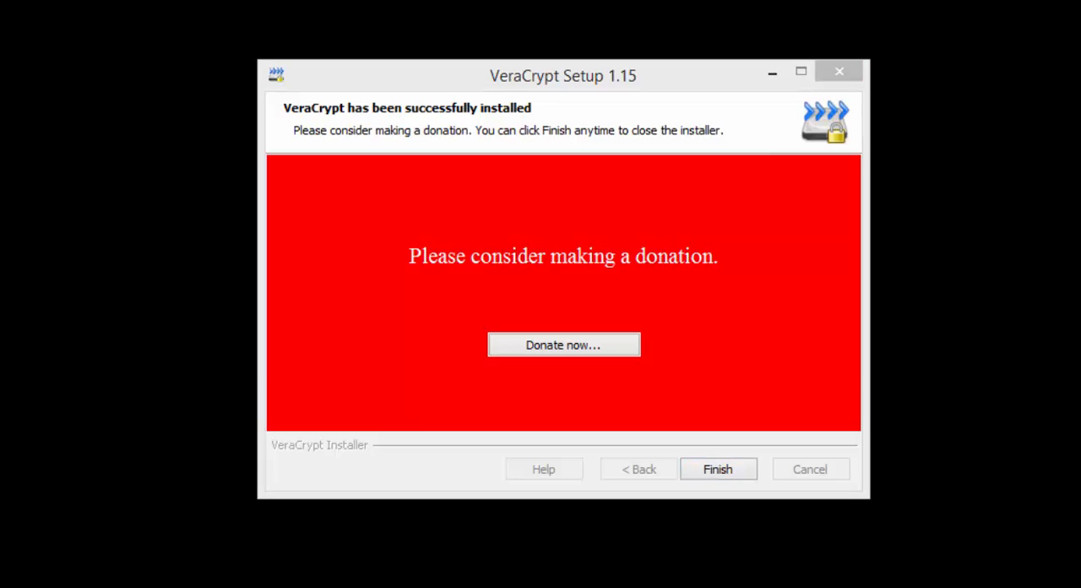
Step: Finish the VeraCrypt installer without donating and decline to view the beginner's tutorial
{"action": "left_click", "coordinate": [470, 471]}
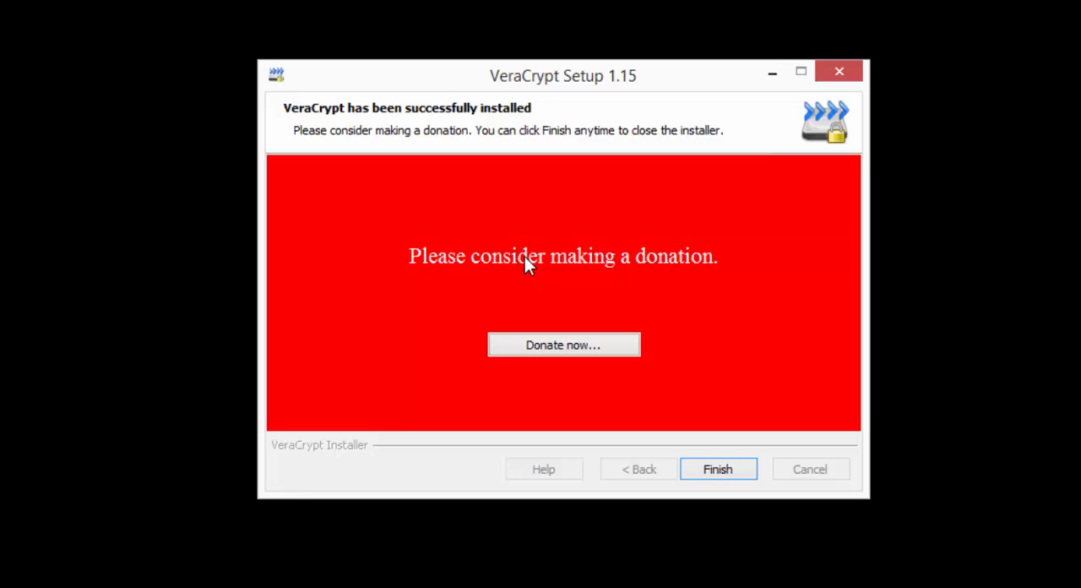
{"action": "left_click", "coordinate": [724, 474]}
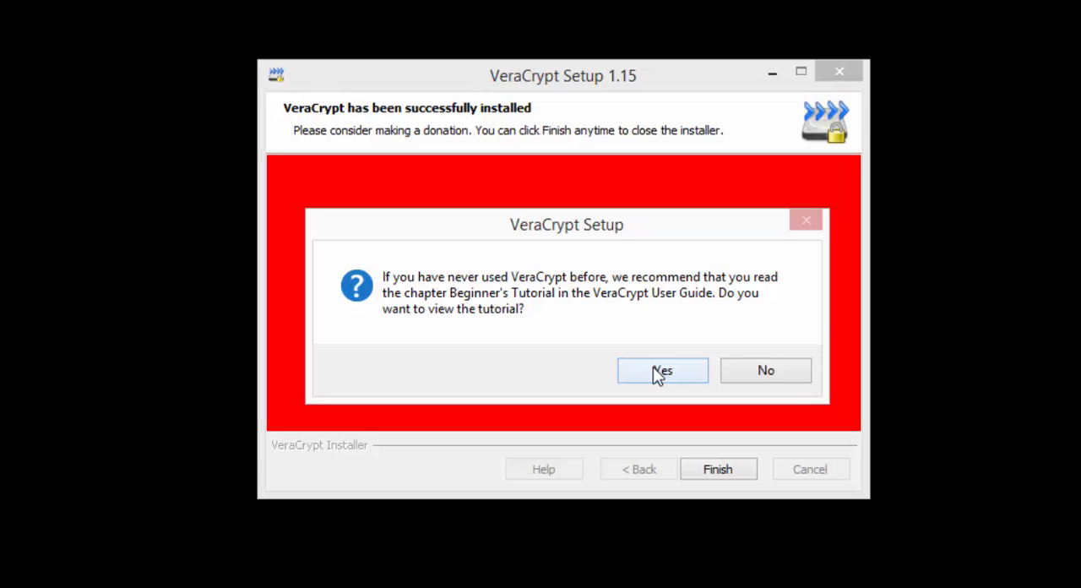
{"action": "left_click", "coordinate": [738, 370]}
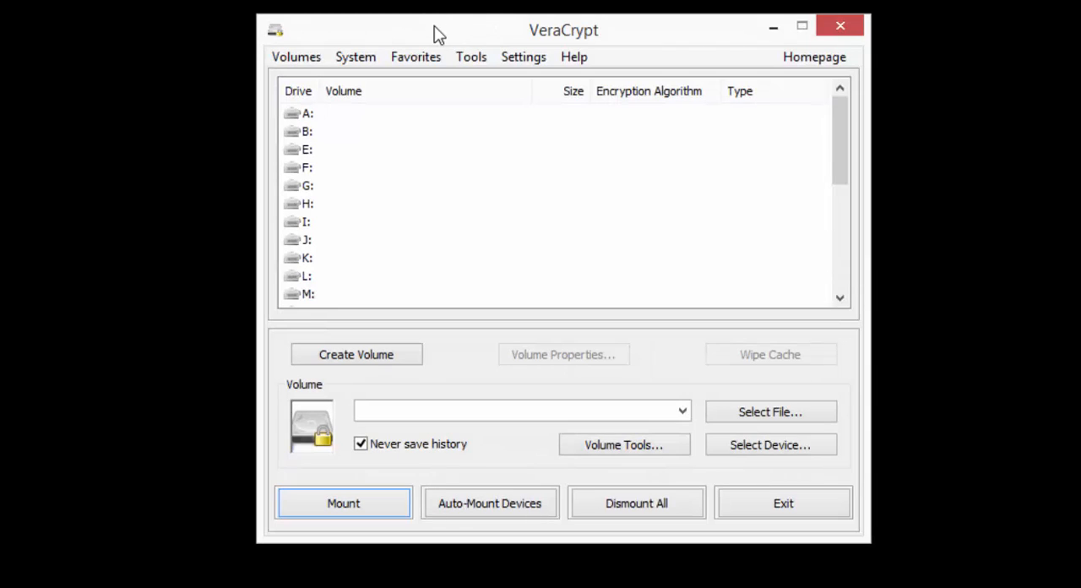
Step: Compare the TrueCrypt and VeraCrypt main windows side by side, and close TrueCrypt
{"action": "left_click_drag", "start_coordinate": [435, 24], "coordinate": [754, 61]}
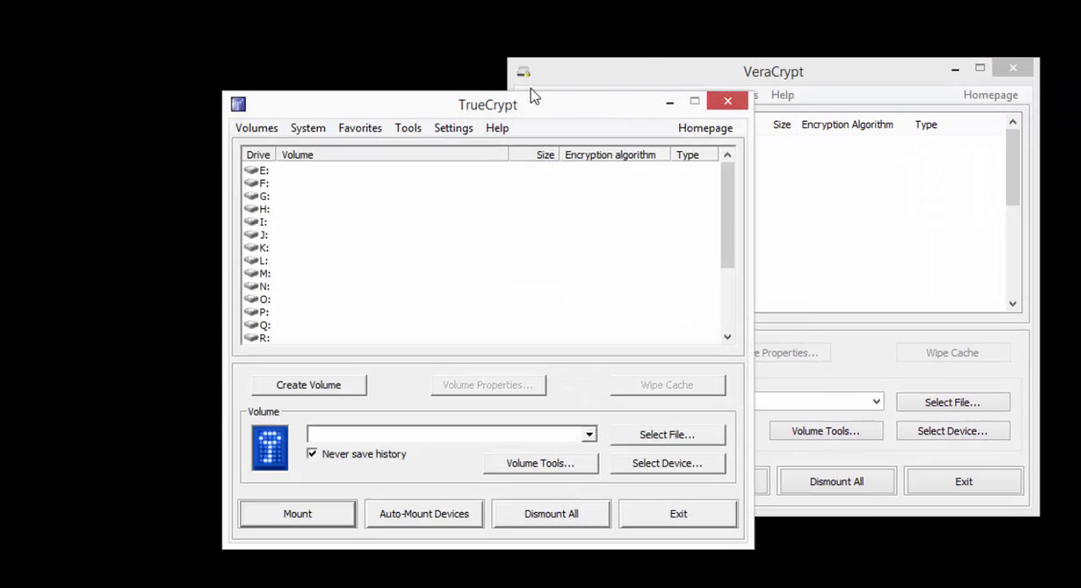
{"action": "left_click_drag", "start_coordinate": [581, 111], "coordinate": [329, 74]}
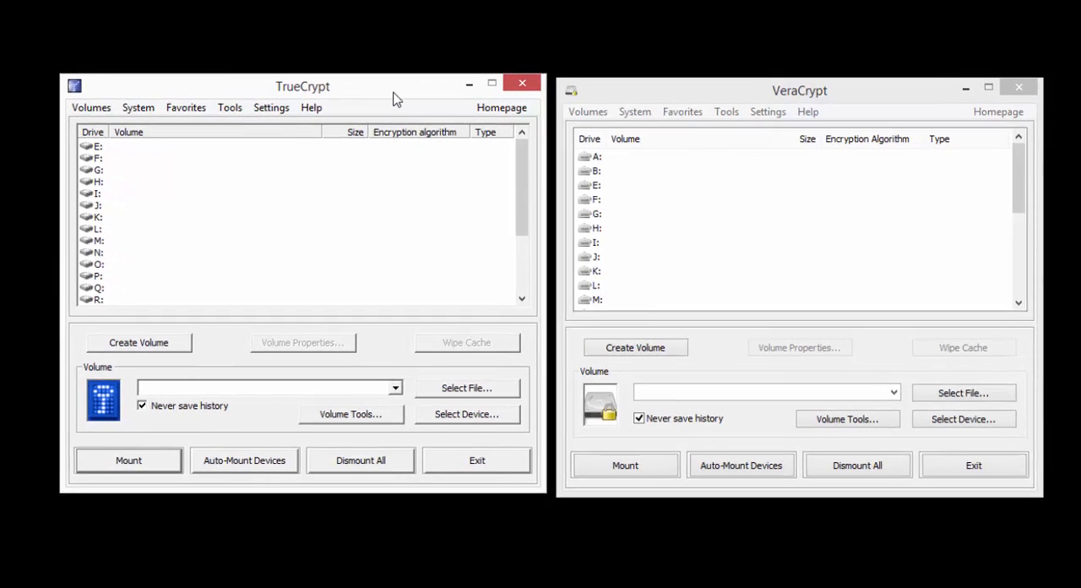
{"action": "left_click_drag", "start_coordinate": [392, 99], "coordinate": [393, 102]}
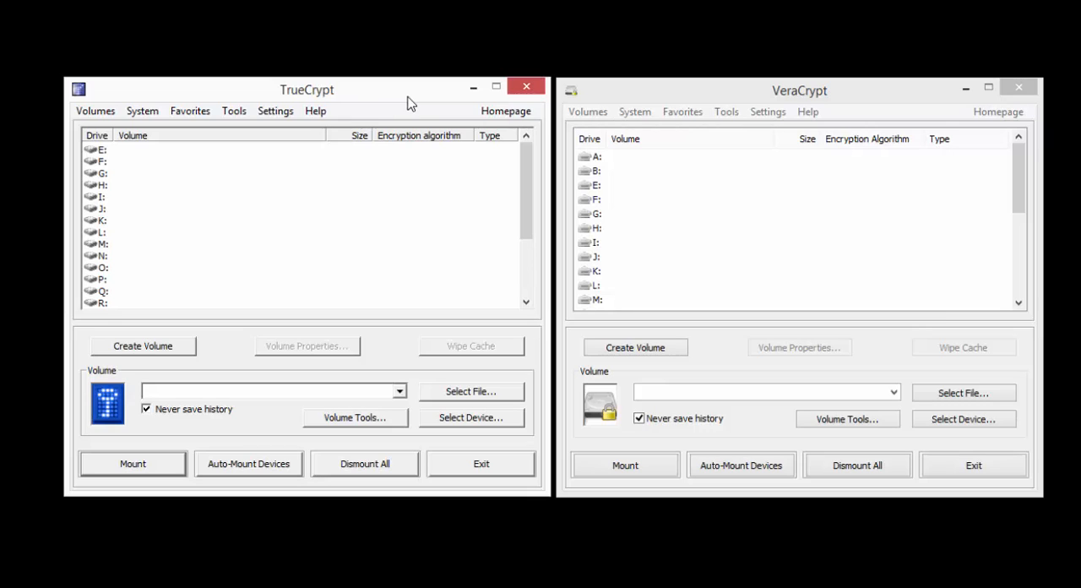
{"action": "left_click", "coordinate": [527, 88]}
{"action": "left_click_drag", "start_coordinate": [784, 97], "coordinate": [505, 101]}
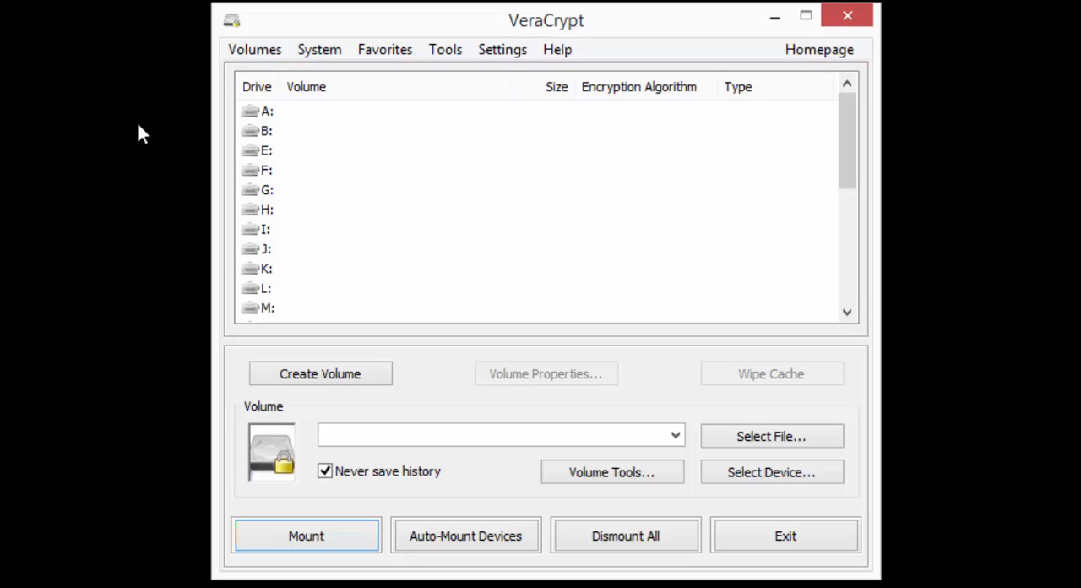
Step: Start a new volume that encrypts the system partition or entire system drive, using the Normal type of system encryption
{"action": "left_click", "coordinate": [328, 379]}
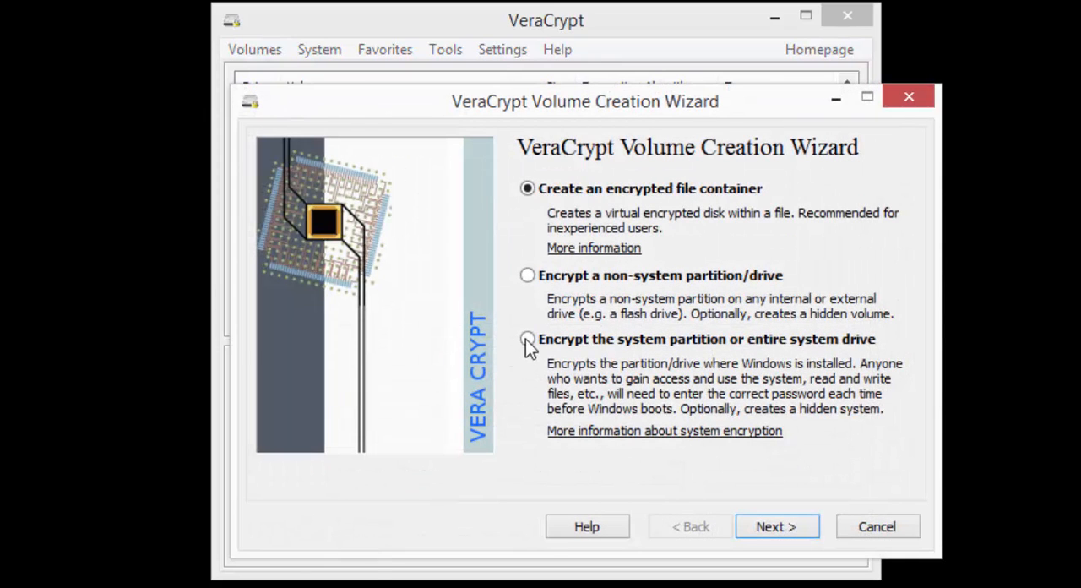
{"action": "left_click", "coordinate": [529, 338]}
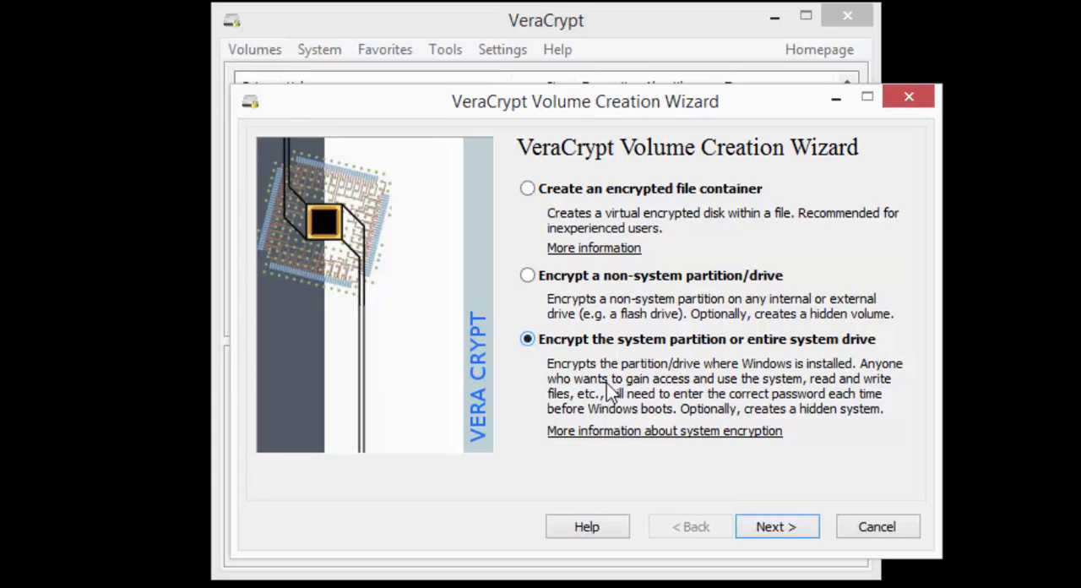
{"action": "left_click", "coordinate": [775, 530]}
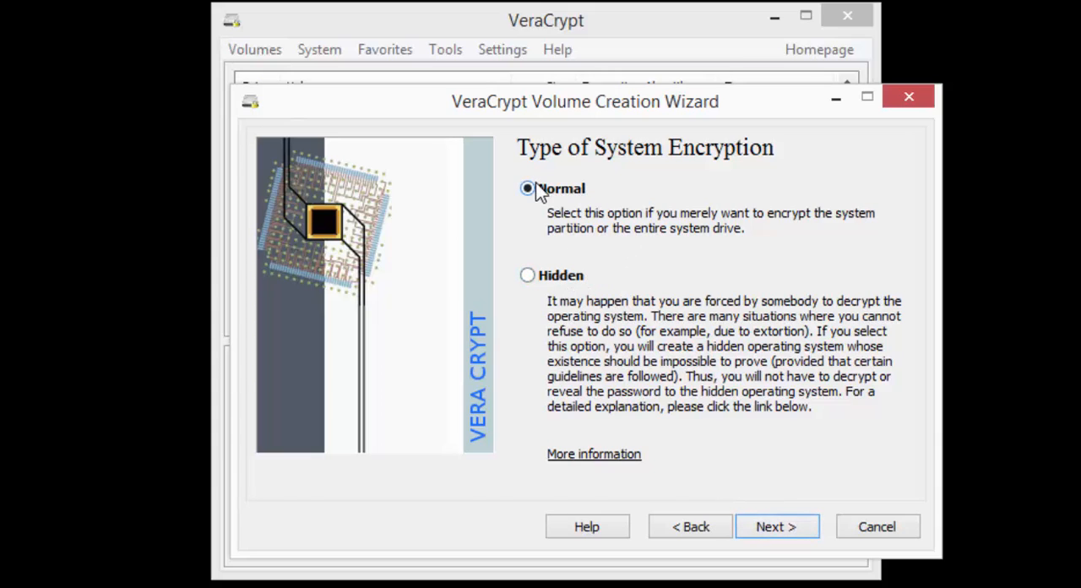
{"action": "left_click", "coordinate": [756, 524]}
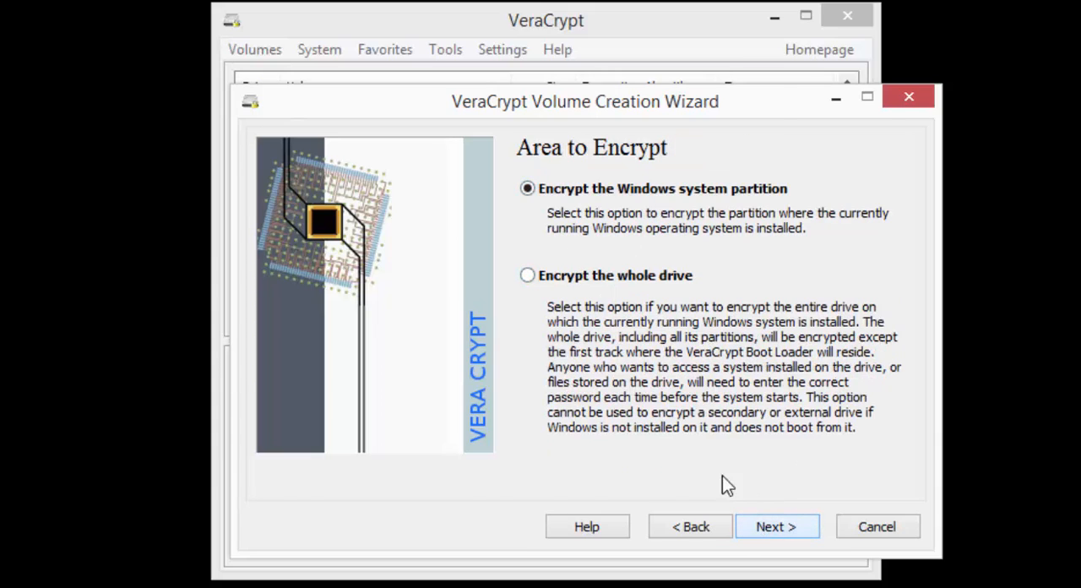
Step: Choose to encrypt the whole drive, allowing VeraCrypt to make changes, and exclude the Host Protected Area from encryption
{"action": "left_click", "coordinate": [527, 276]}
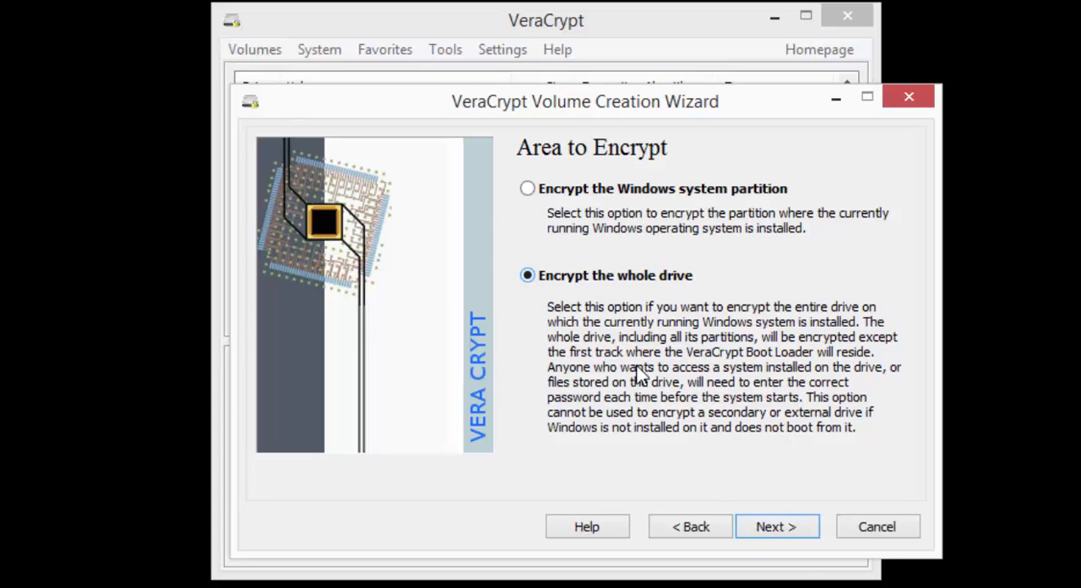
{"action": "left_click", "coordinate": [773, 531]}
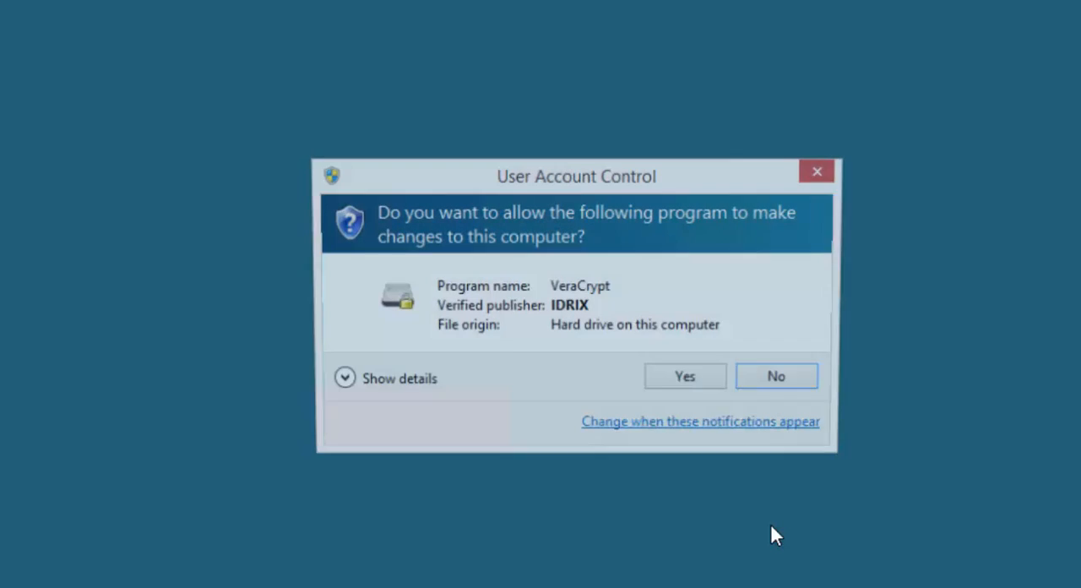
{"action": "left_click", "coordinate": [673, 380]}
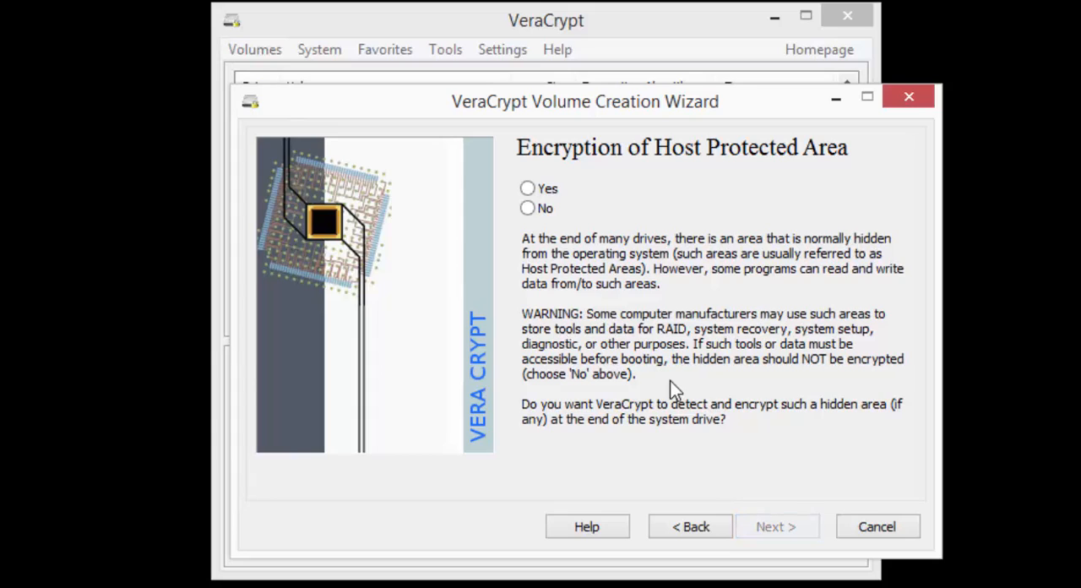
{"action": "left_click", "coordinate": [529, 211]}
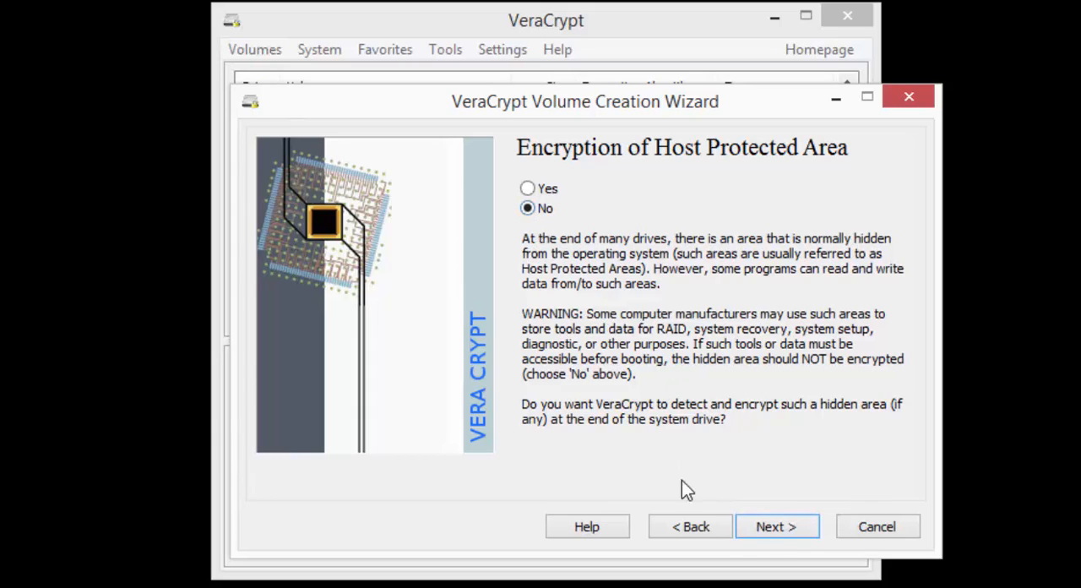
{"action": "left_click", "coordinate": [771, 534]}
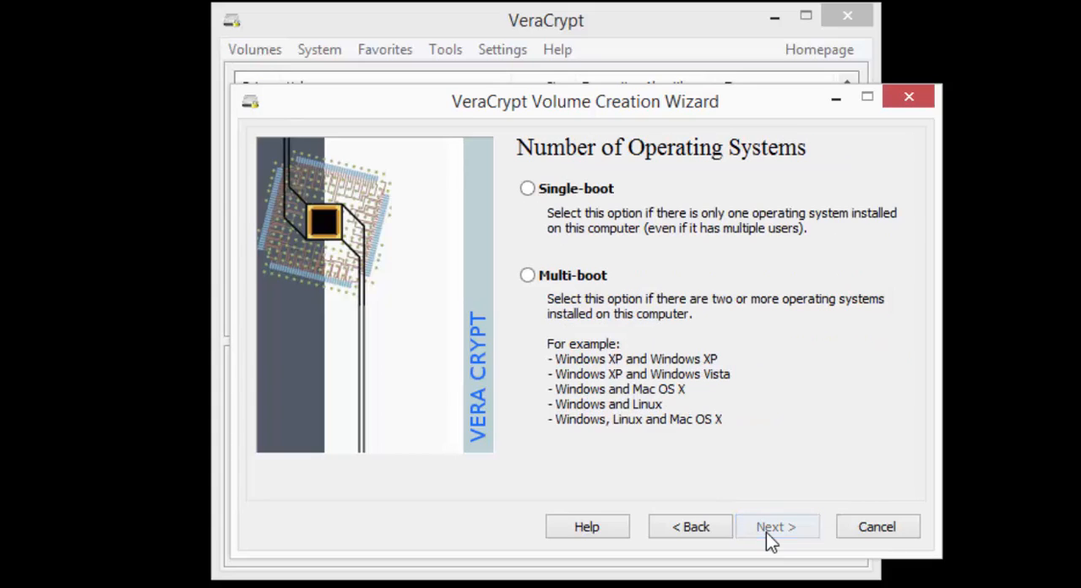
Step: Select Single-boot as the number of operating systems, and accept AES encryption with the SHA-256 hash algorithm
{"action": "left_click", "coordinate": [534, 192]}
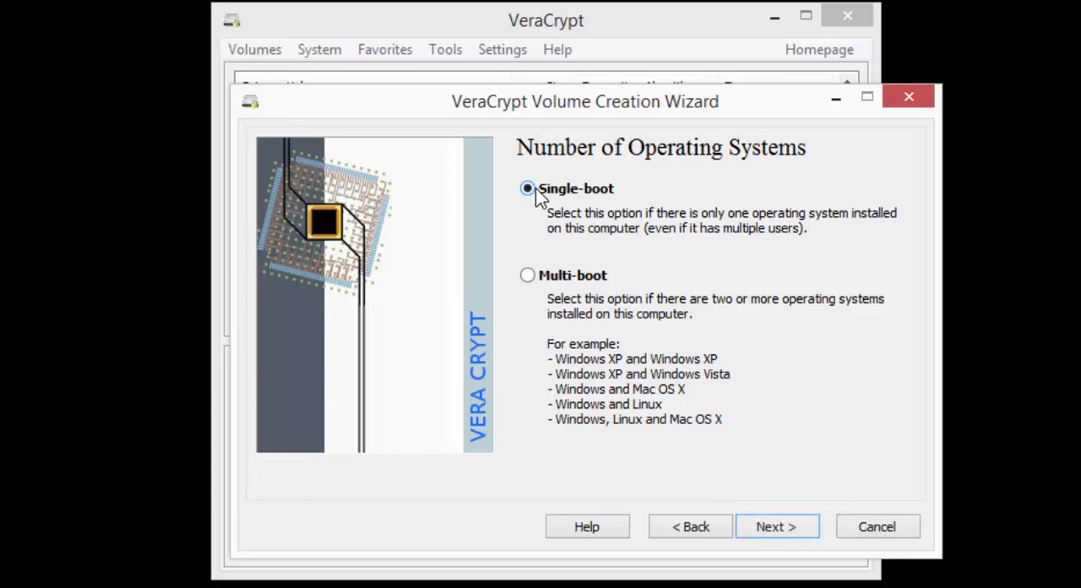
{"action": "left_click", "coordinate": [768, 530]}
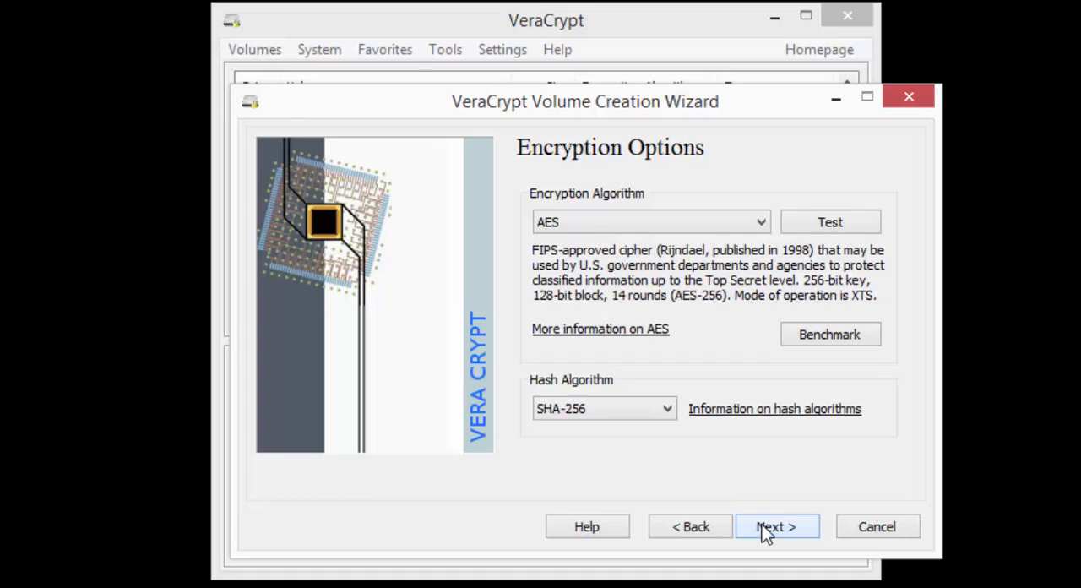
{"action": "left_click", "coordinate": [650, 231]}
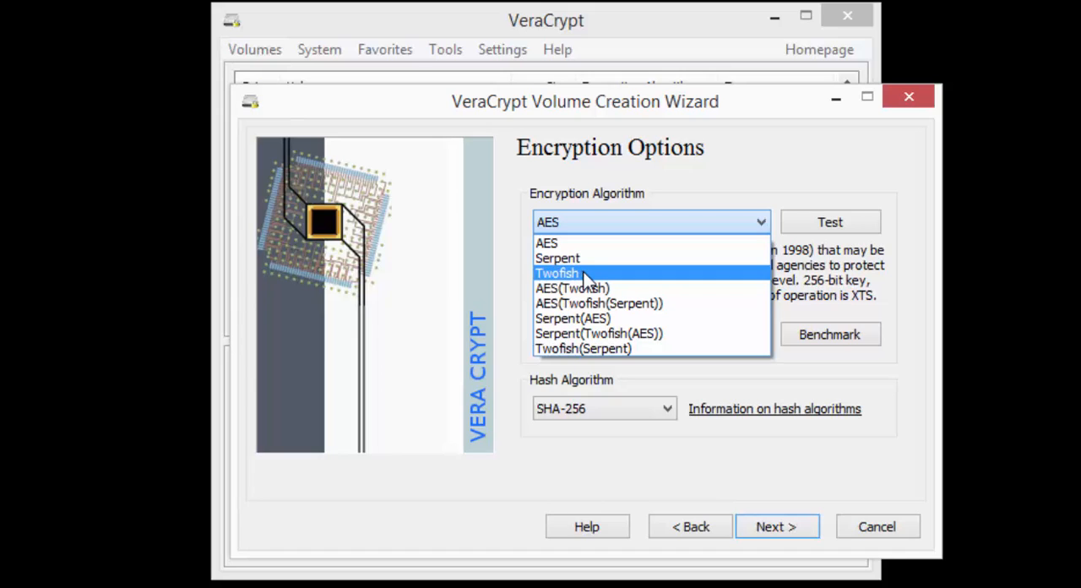
{"action": "left_click", "coordinate": [622, 245]}
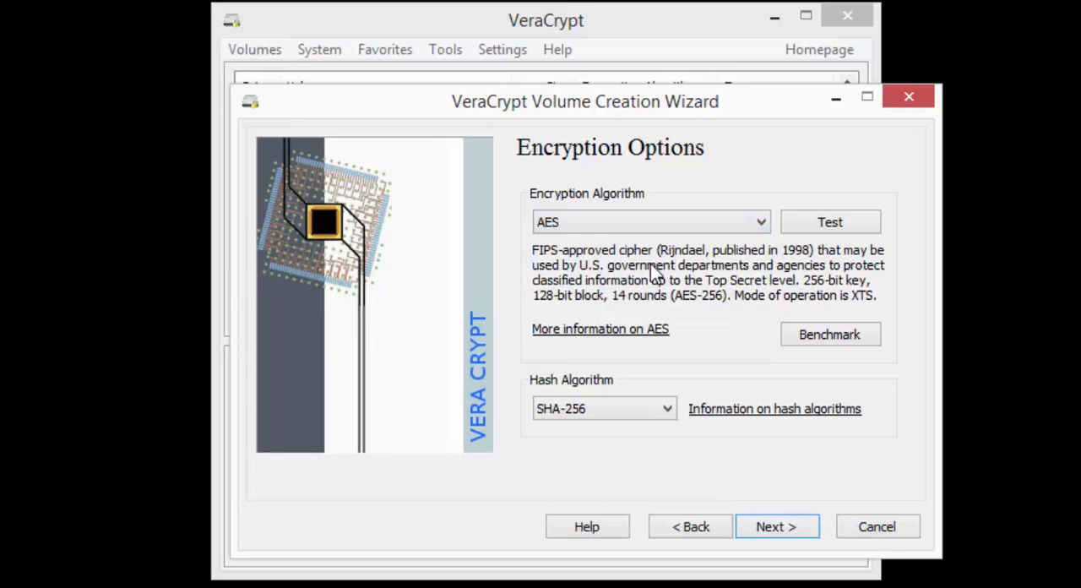
{"action": "left_click", "coordinate": [786, 527]}
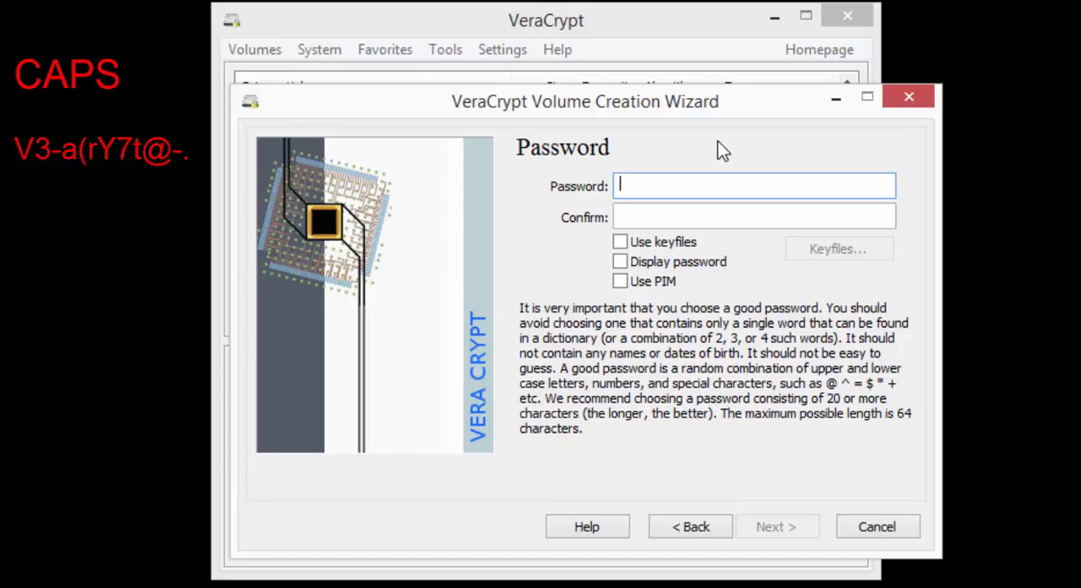
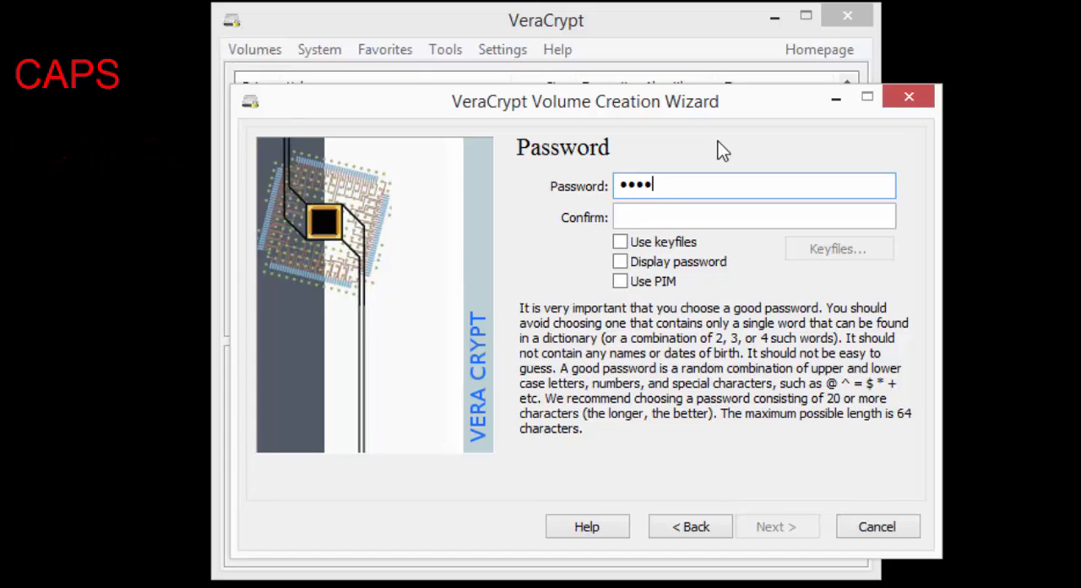
Step: Enter and confirm the encryption password with Display password enabled, and generate the encryption keys from the collected random data
{"action": "key", "text": "Tab"}
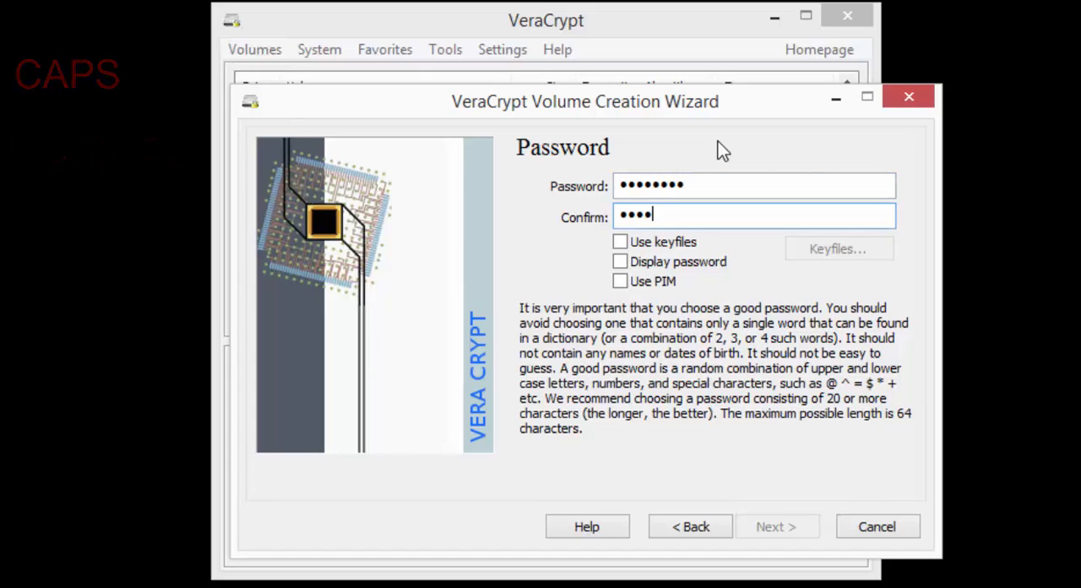
{"action": "left_click", "coordinate": [649, 264]}
{"action": "left_click", "coordinate": [766, 532]}
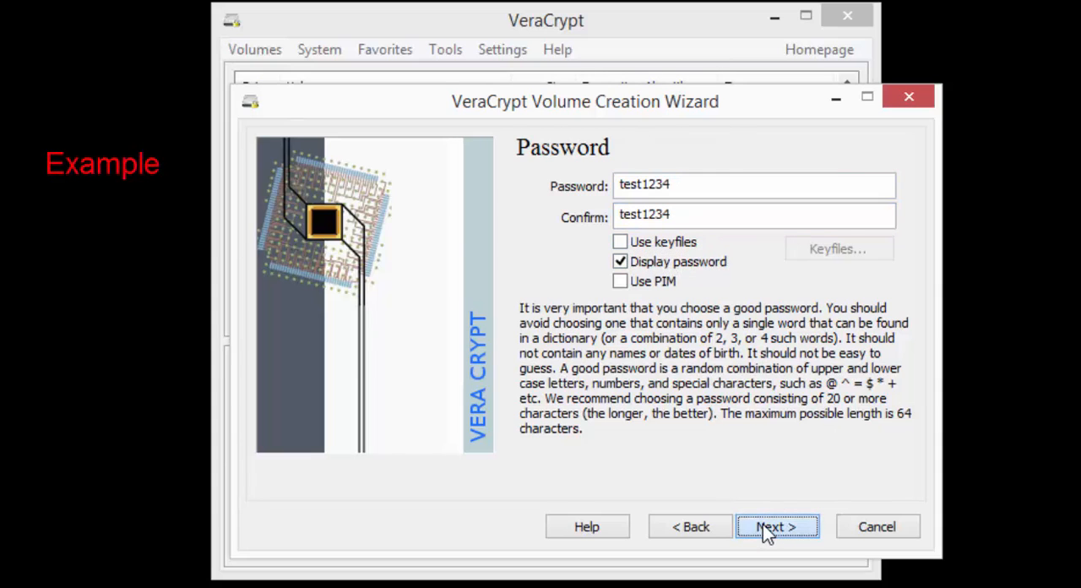
{"action": "left_click", "coordinate": [659, 443]}
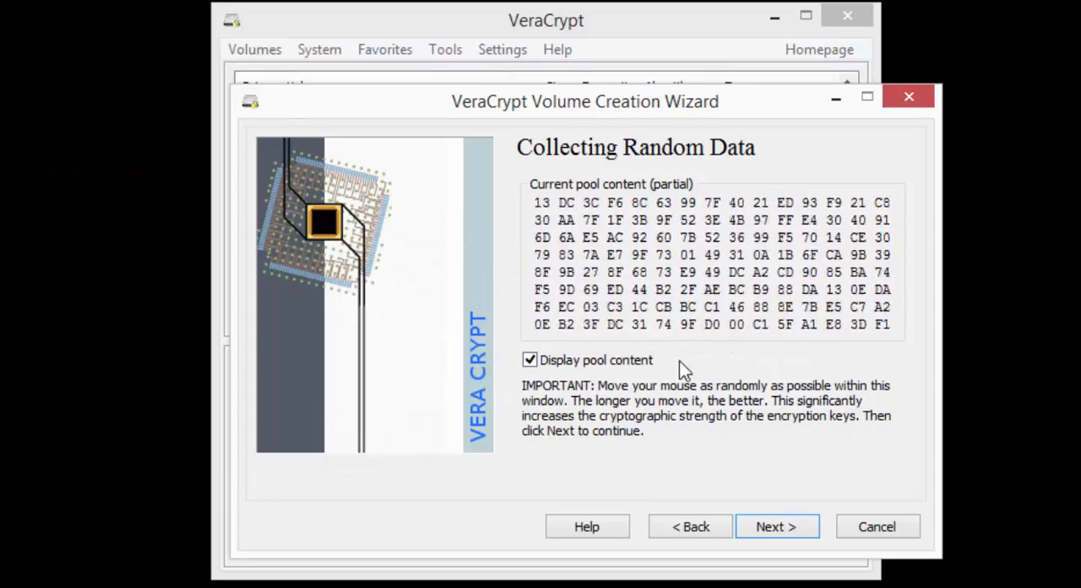
{"action": "left_click", "coordinate": [778, 532]}
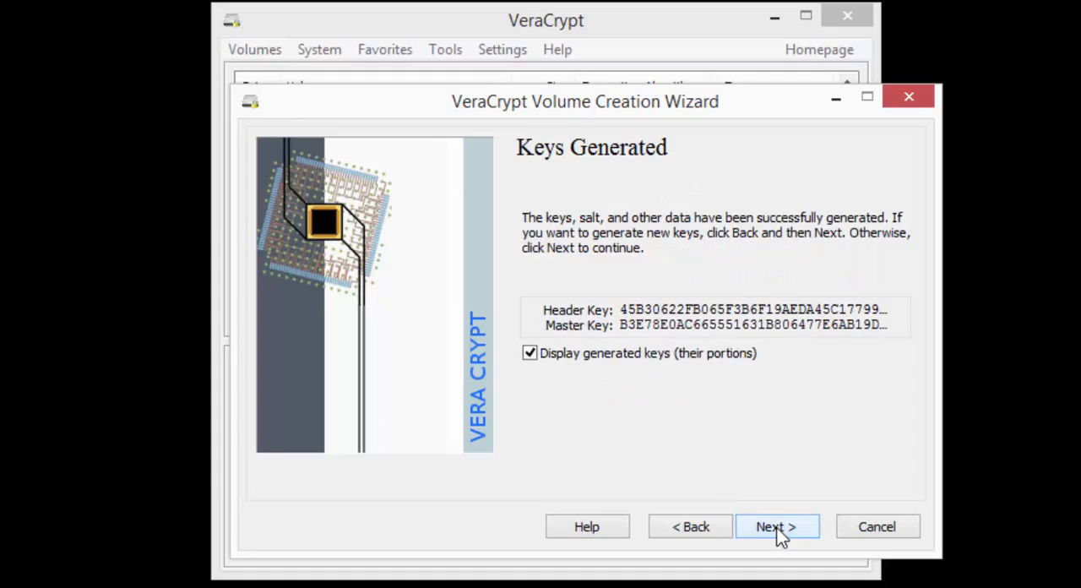
{"action": "left_click", "coordinate": [777, 532]}
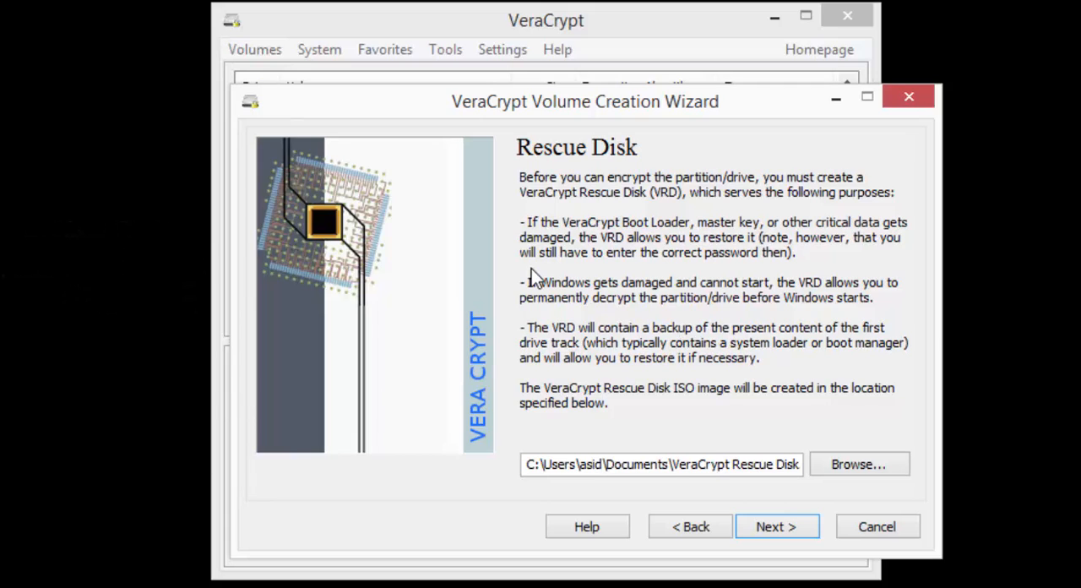
Step: Set the rescue disk ISO location to the Desktop with the file name Rescue Disk.iso, and create the image
{"action": "left_click_drag", "start_coordinate": [733, 464], "coordinate": [1022, 464]}
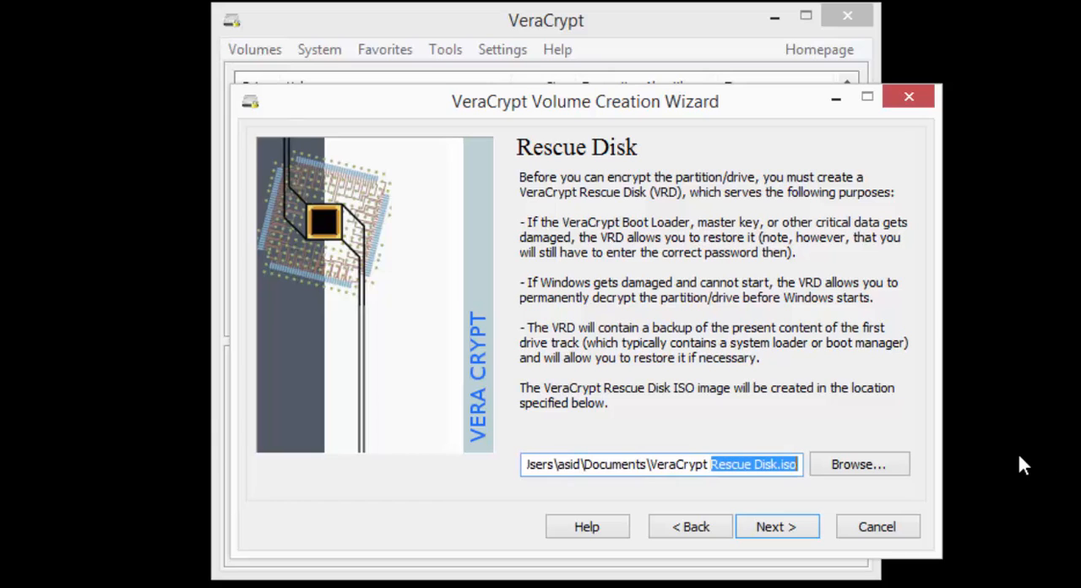
{"action": "left_click", "coordinate": [874, 459]}
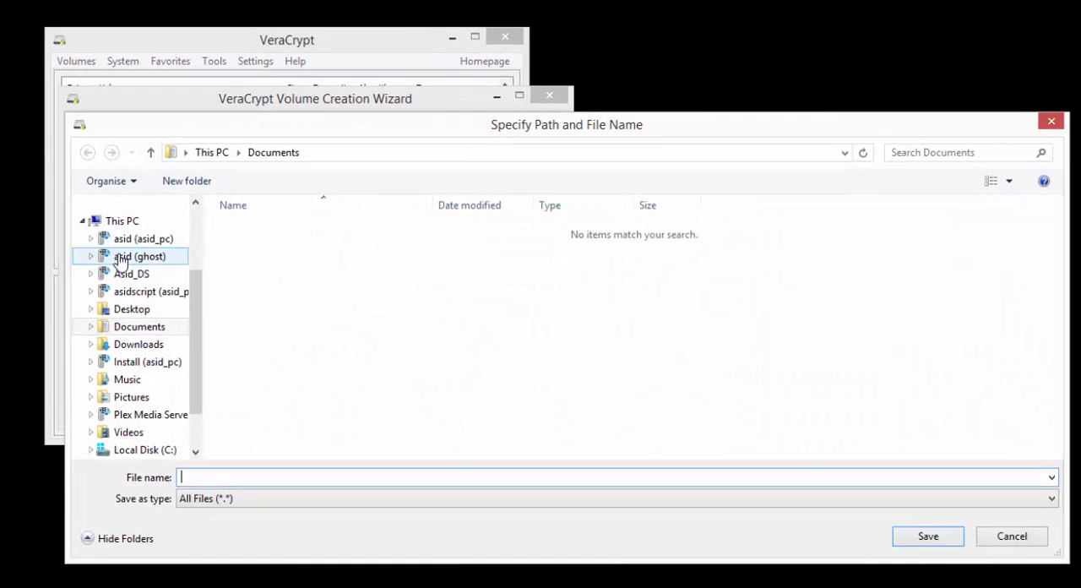
{"action": "left_click", "coordinate": [145, 449]}
{"action": "left_click_drag", "start_coordinate": [198, 367], "coordinate": [198, 265]}
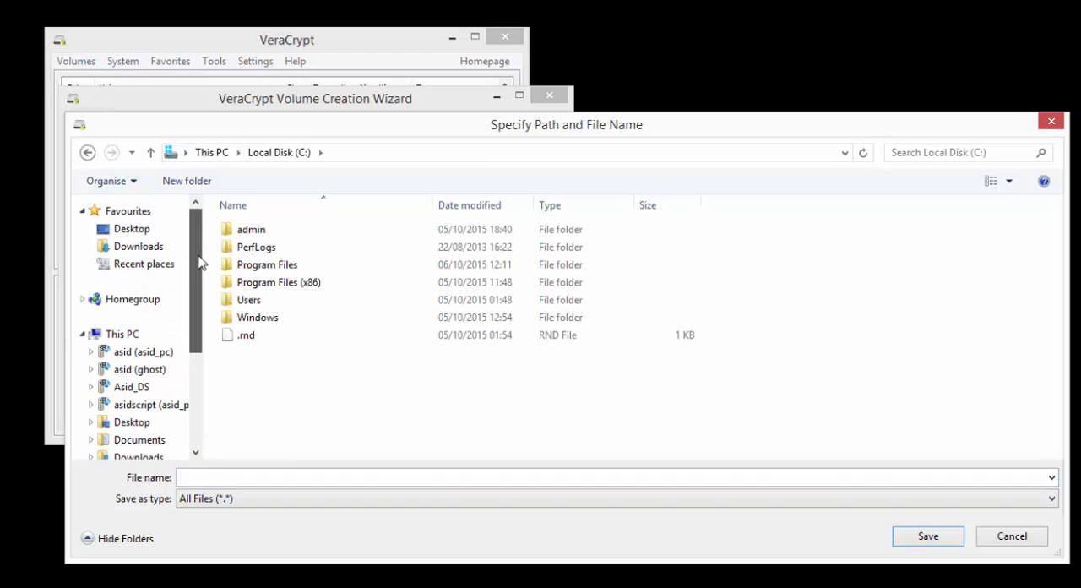
{"action": "left_click", "coordinate": [110, 229]}
{"action": "left_click", "coordinate": [265, 477]}
{"action": "type", "text": "Rescue Disk.iso"}
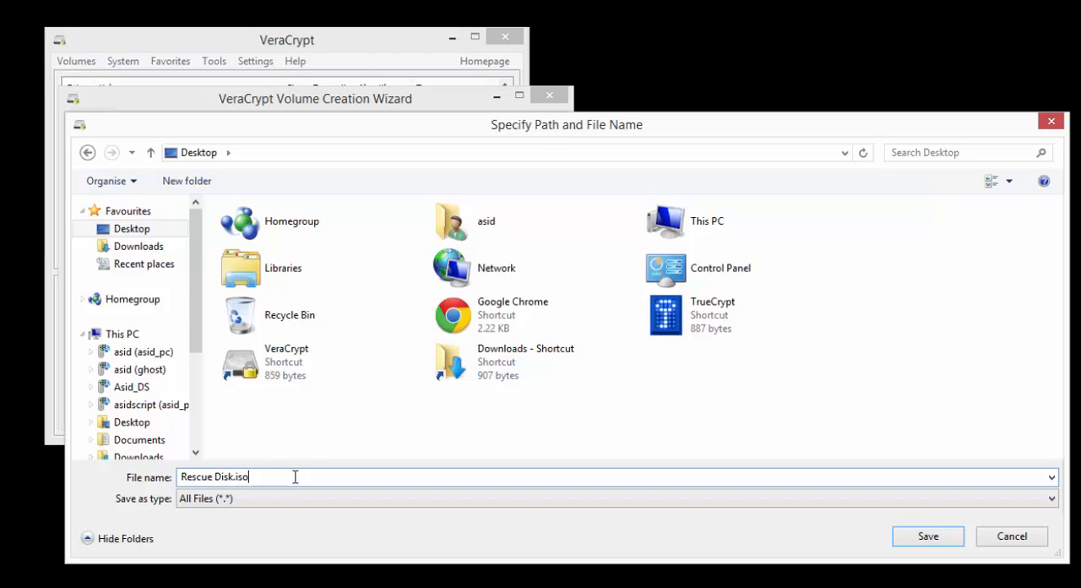
{"action": "left_click_drag", "start_coordinate": [252, 477], "coordinate": [228, 476]}
{"action": "left_click", "coordinate": [926, 540]}
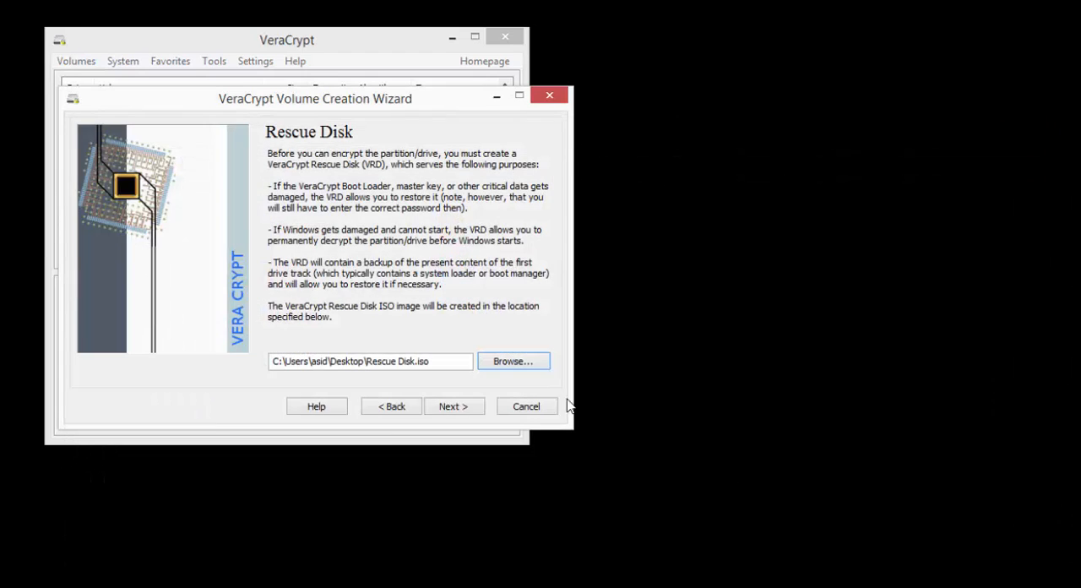
{"action": "left_click", "coordinate": [447, 413]}
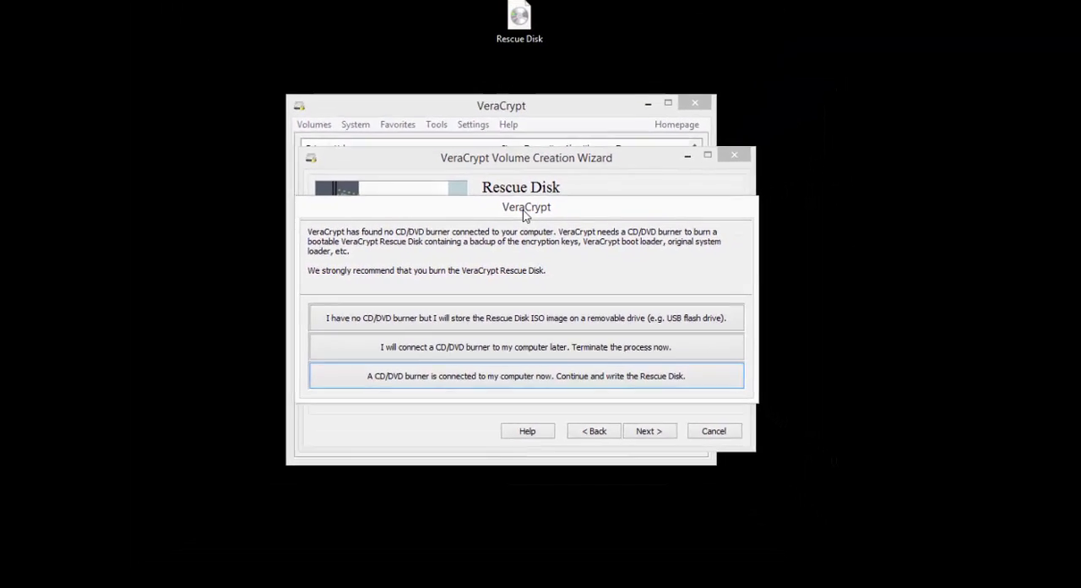
Step: Switch to Google Chrome, search Google for rufus, and open the Rufus website
{"action": "key", "text": "super"}
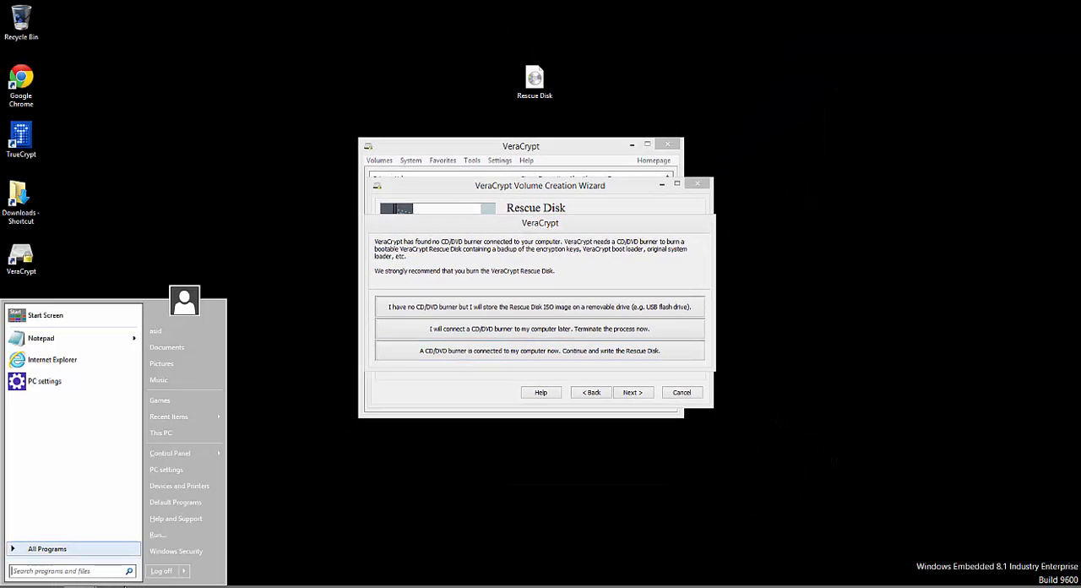
{"action": "left_click", "coordinate": [92, 586]}
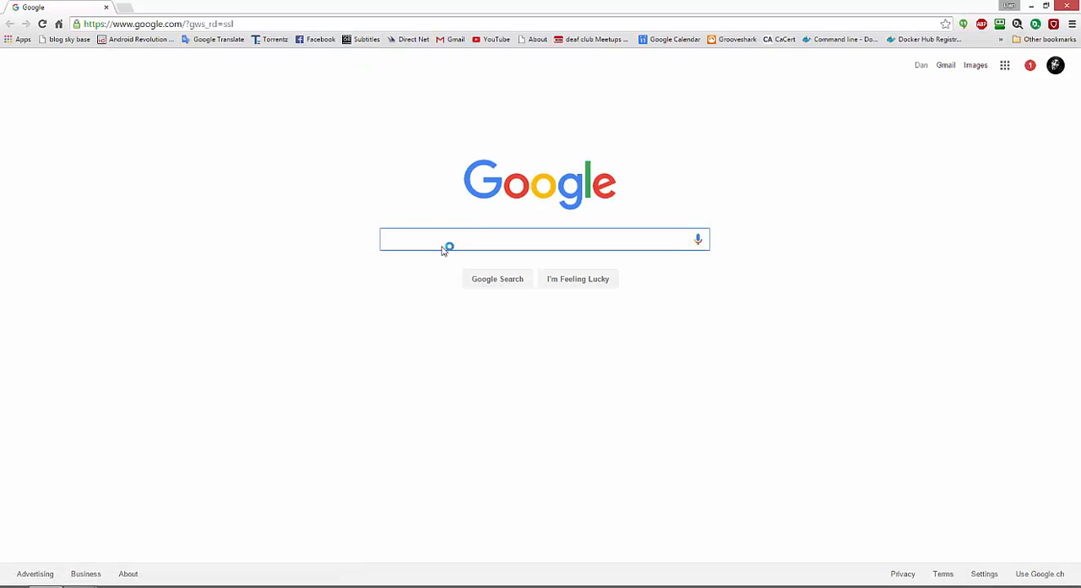
{"action": "type", "text": "rufus"}
{"action": "key", "text": "Return"}
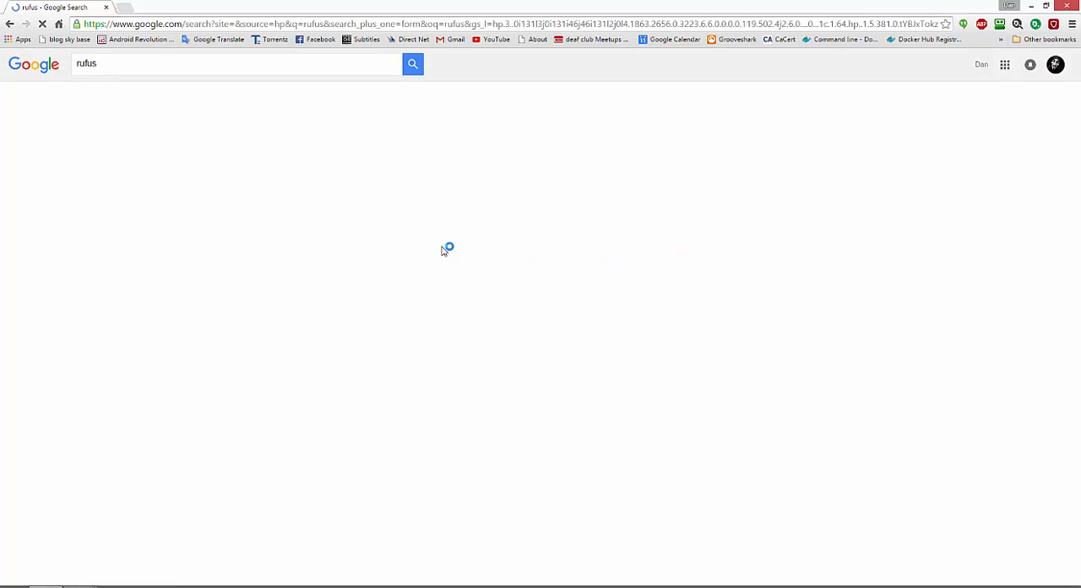
{"action": "left_click", "coordinate": [157, 157]}
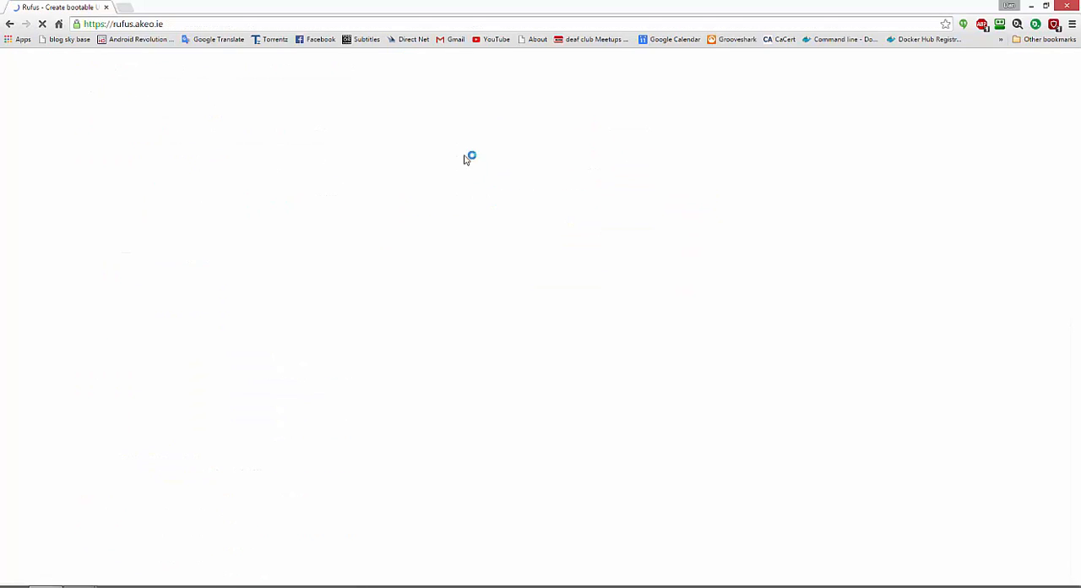
Step: Download Rufus 2.4 from the website's Download section and save it in the Downloads folder
{"action": "scroll", "coordinate": [688, 268], "scroll_direction": "down", "scroll_amount": 15}
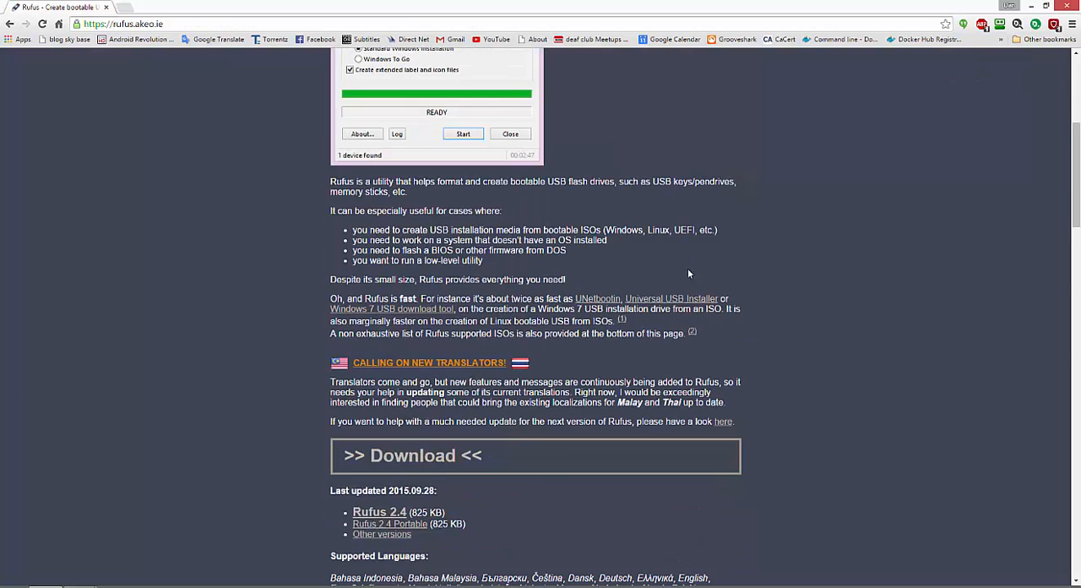
{"action": "scroll", "coordinate": [687, 267], "scroll_direction": "up", "scroll_amount": 5}
{"action": "scroll", "coordinate": [423, 231], "scroll_direction": "up", "scroll_amount": 1}
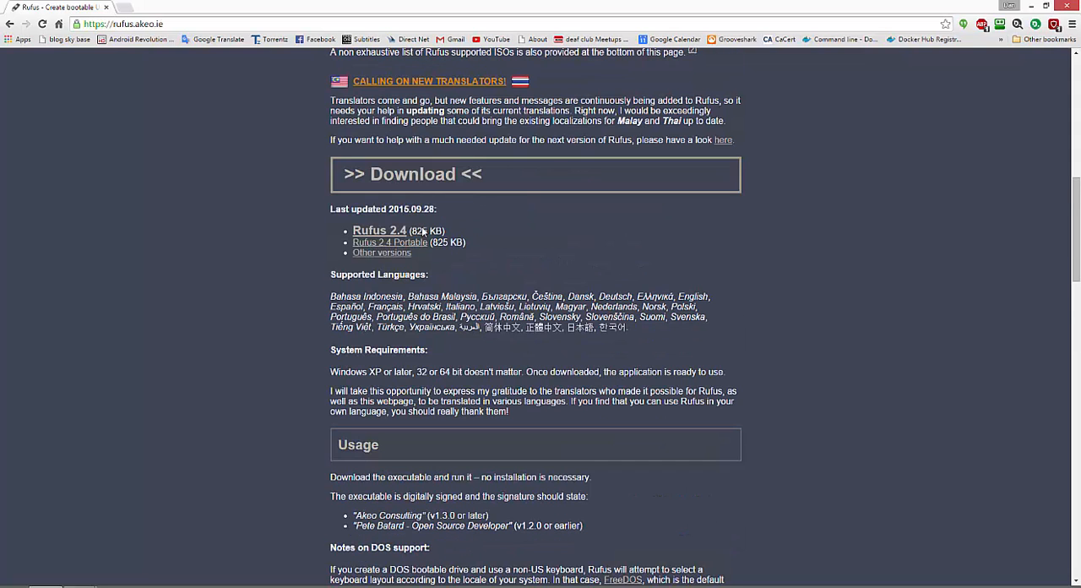
{"action": "double_click", "coordinate": [414, 230]}
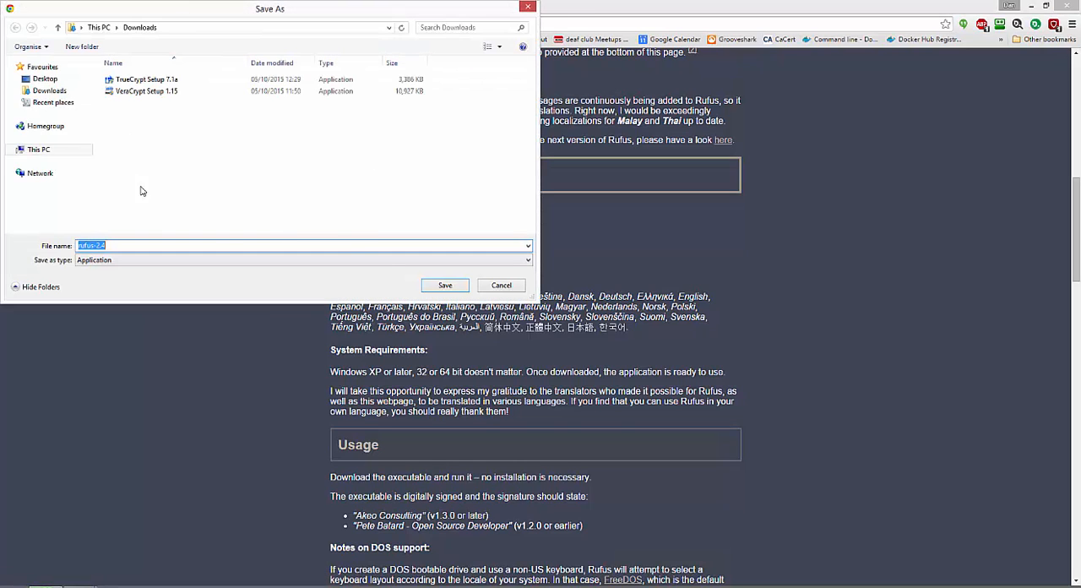
{"action": "left_click", "coordinate": [445, 286]}
Step: Run the downloaded rufus-2.4.exe with permission to make changes, close the browser, and decline Rufus's online update checks
{"action": "mouse_move", "coordinate": [1069, 7]}
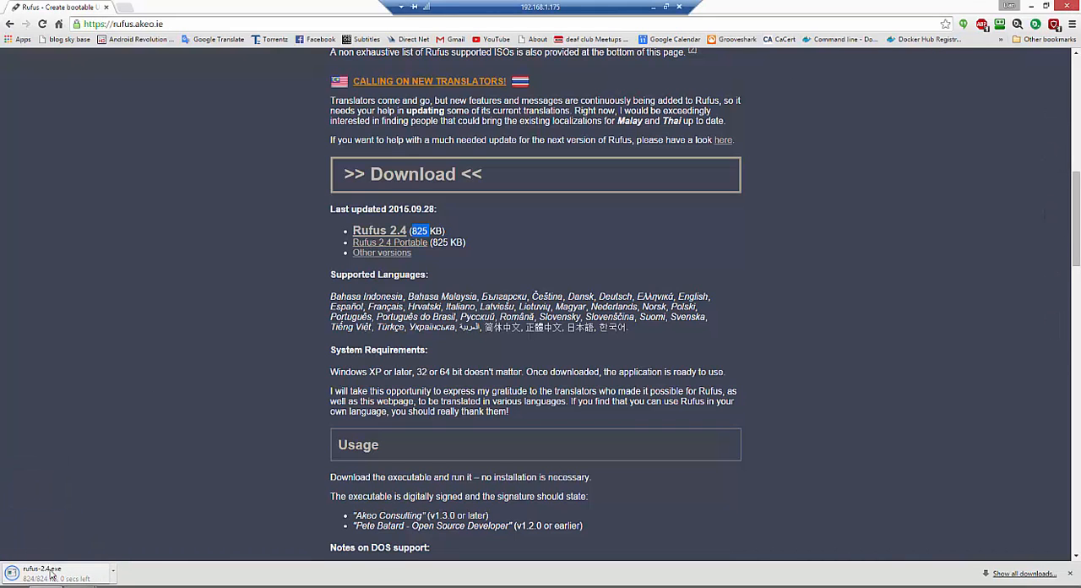
{"action": "left_click", "coordinate": [50, 573]}
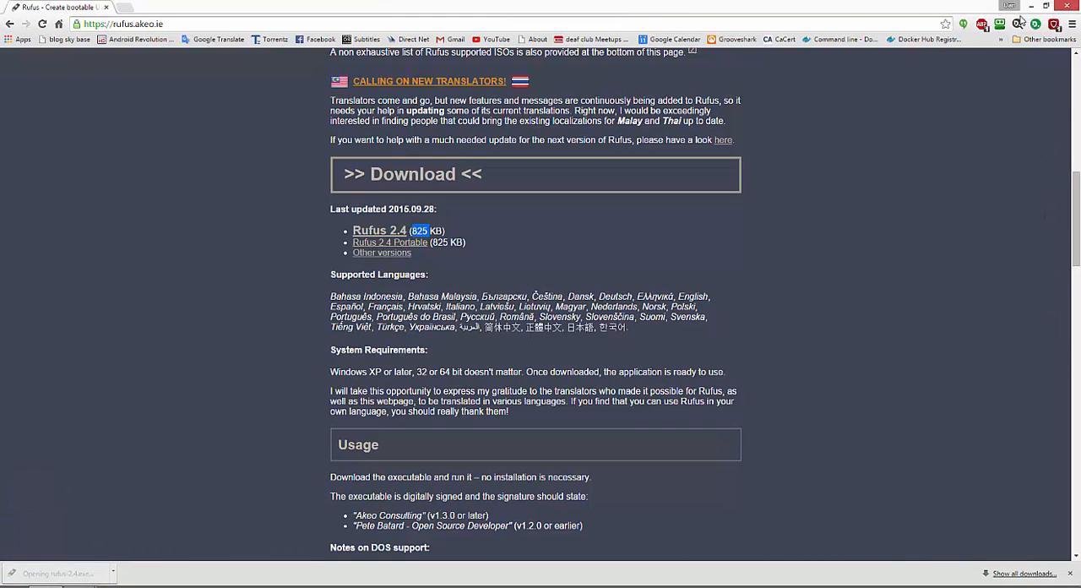
{"action": "left_click", "coordinate": [1066, 7]}
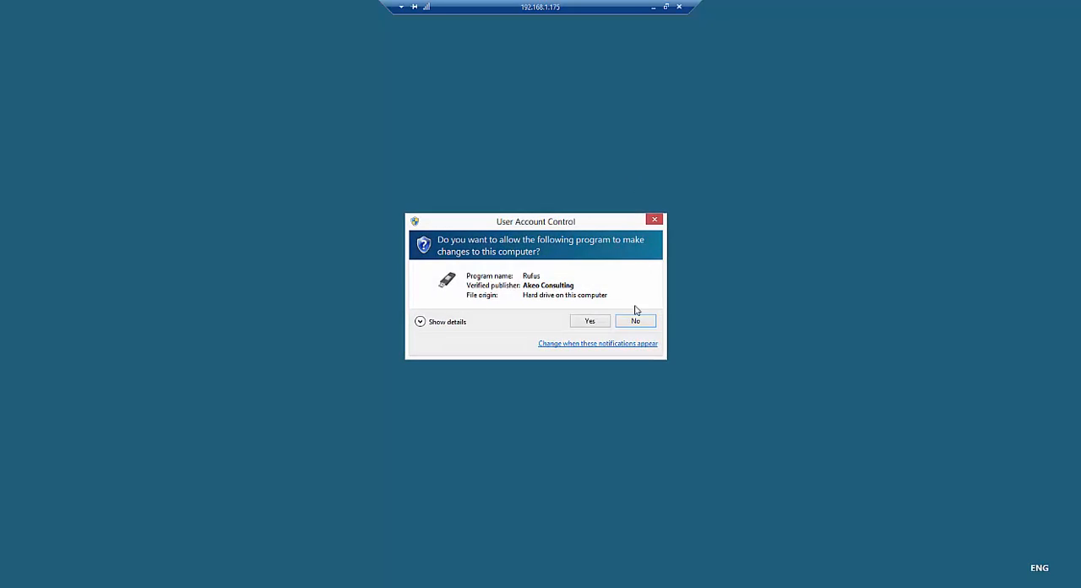
{"action": "left_click", "coordinate": [591, 325]}
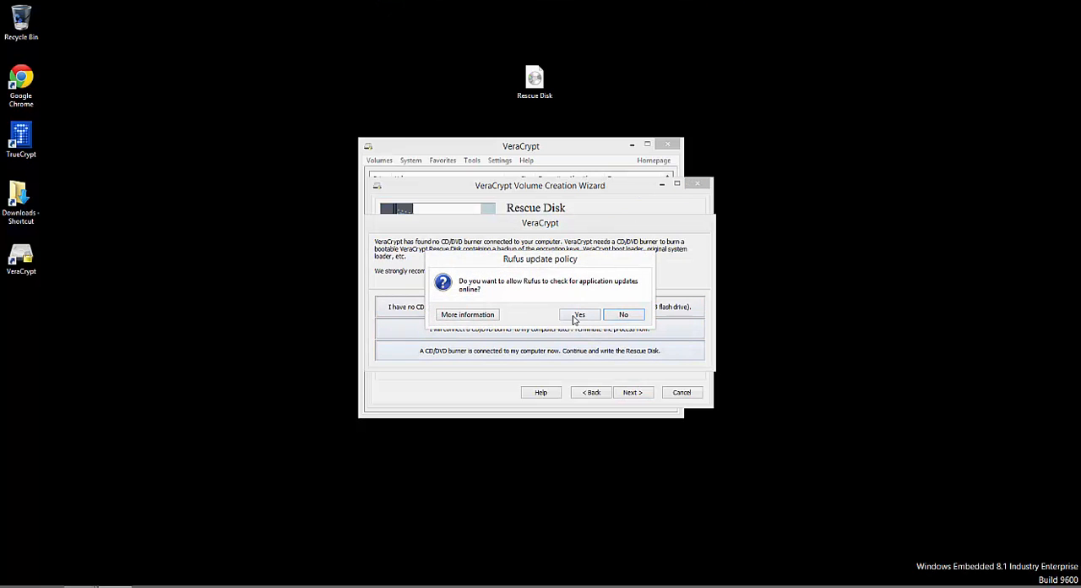
{"action": "left_click", "coordinate": [623, 314]}
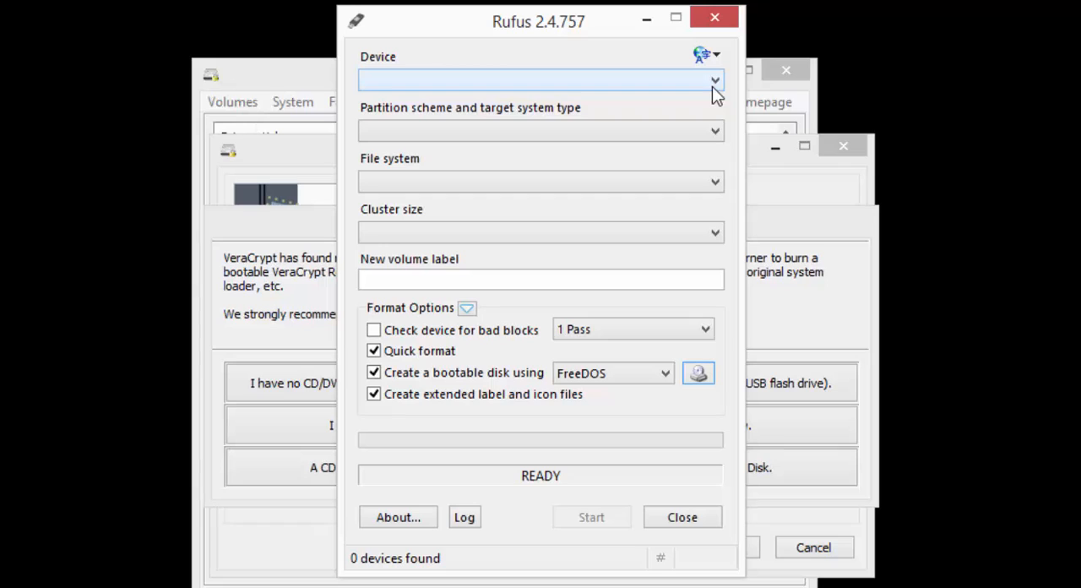
Step: Check Rufus's Device and Partition scheme options for an available USB drive
{"action": "left_click", "coordinate": [712, 86]}
{"action": "left_click", "coordinate": [712, 87]}
{"action": "left_click", "coordinate": [712, 86]}
{"action": "left_click", "coordinate": [712, 86]}
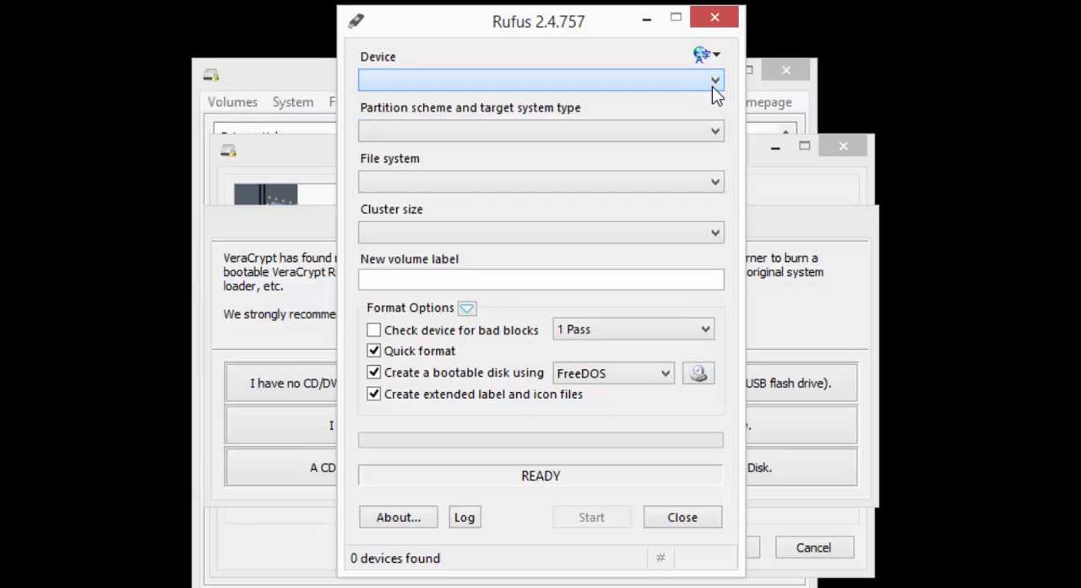
{"action": "left_click", "coordinate": [712, 86]}
{"action": "left_click", "coordinate": [714, 88]}
{"action": "left_click", "coordinate": [714, 88]}
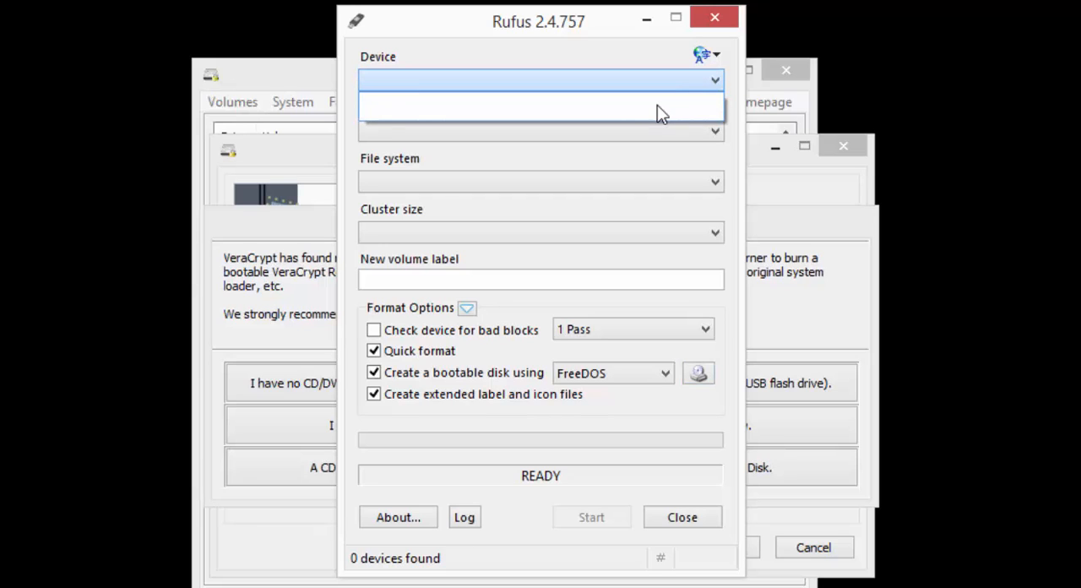
{"action": "left_click", "coordinate": [693, 87]}
{"action": "left_click", "coordinate": [707, 138]}
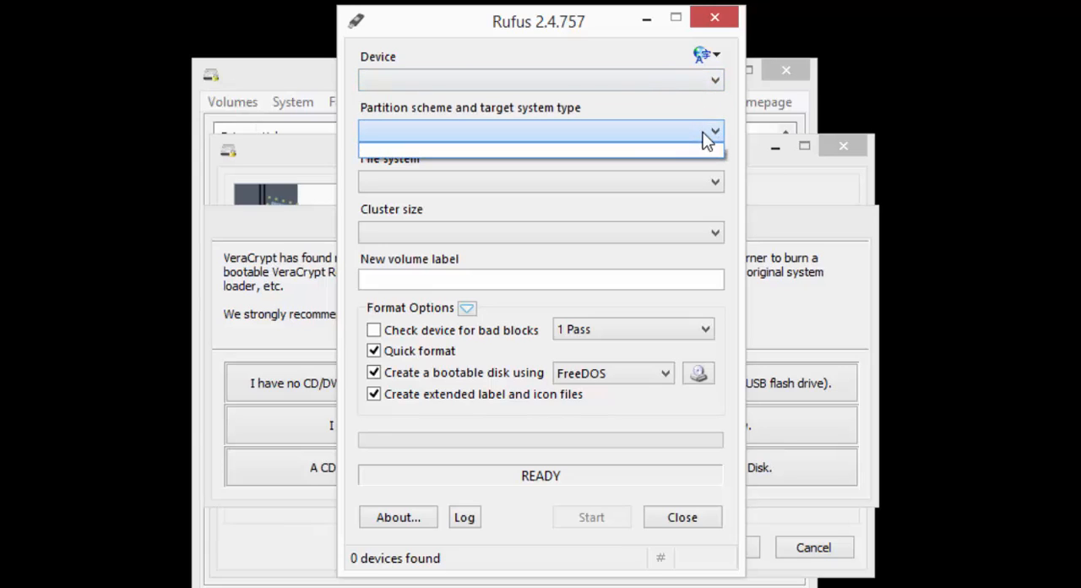
{"action": "left_click", "coordinate": [706, 140]}
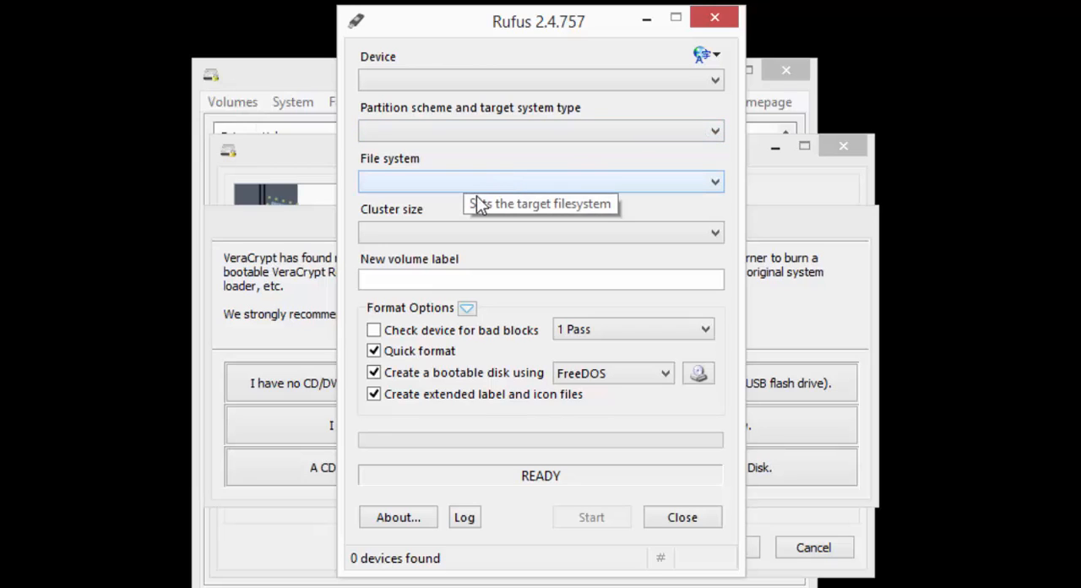
{"action": "left_click", "coordinate": [705, 375]}
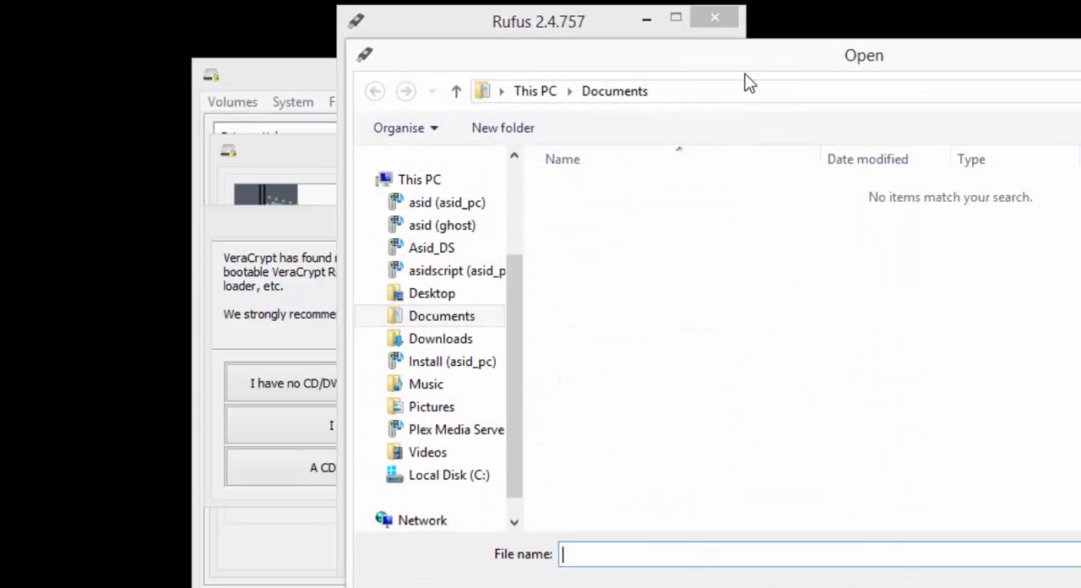
{"action": "left_click_drag", "start_coordinate": [757, 68], "coordinate": [543, 97]}
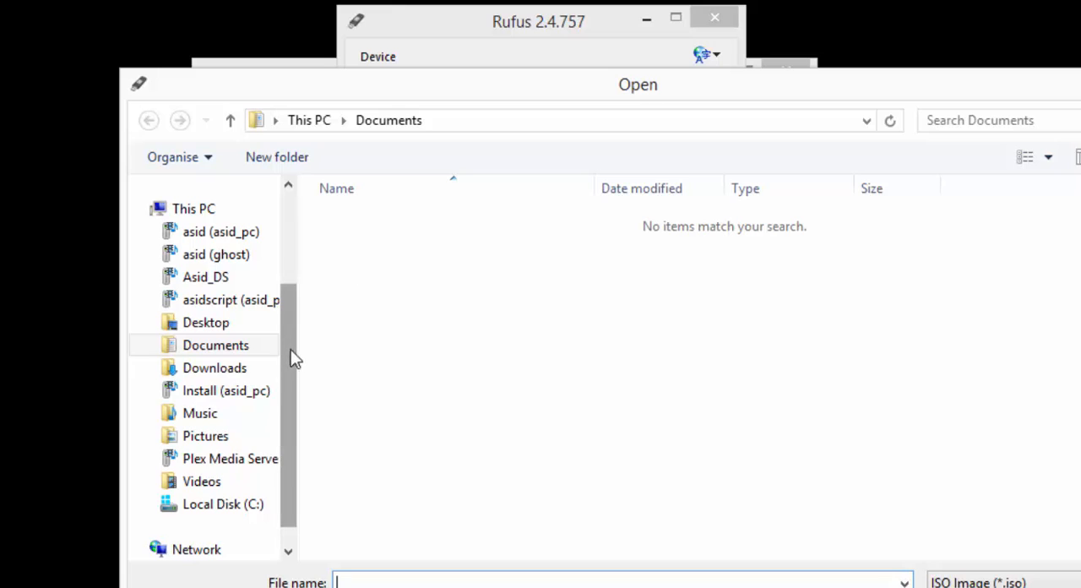
{"action": "scroll", "coordinate": [291, 350], "scroll_direction": "down", "scroll_amount": 1}
{"action": "scroll", "coordinate": [311, 310], "scroll_direction": "up", "scroll_amount": 3}
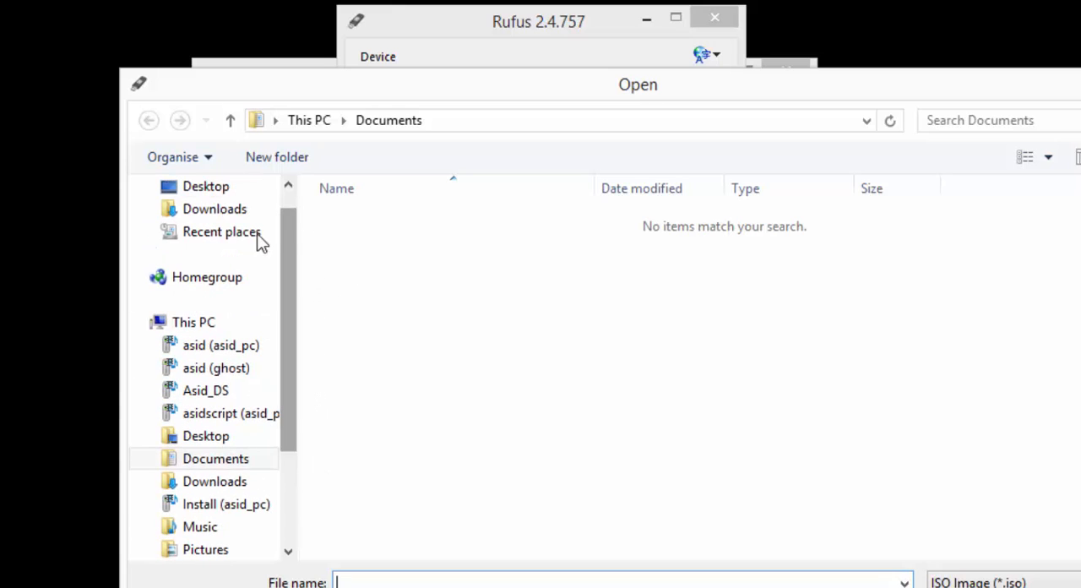
{"action": "left_click", "coordinate": [204, 188]}
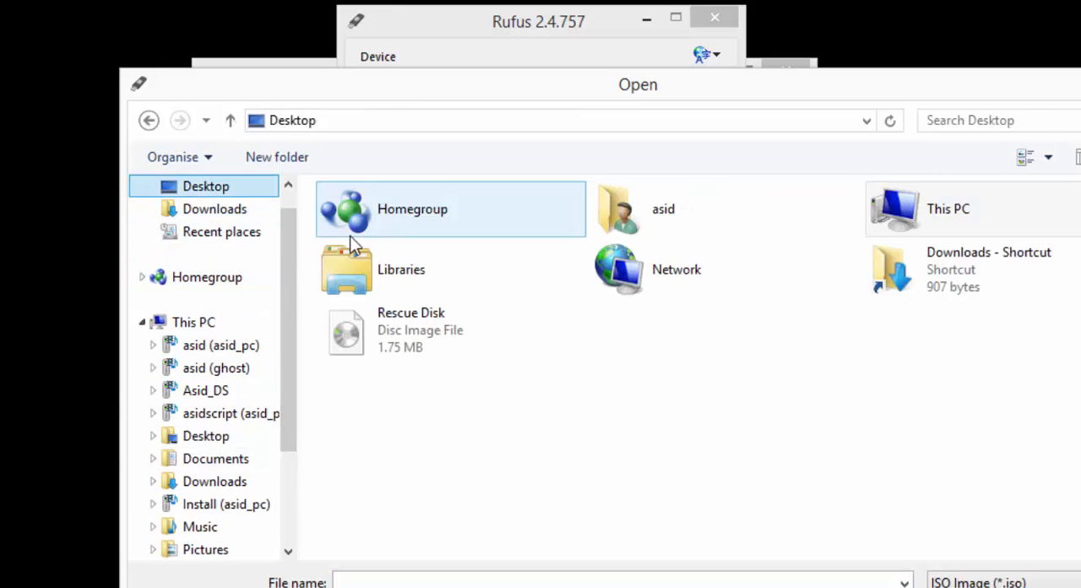
{"action": "left_click", "coordinate": [406, 325]}
{"action": "key", "text": "Tab"}
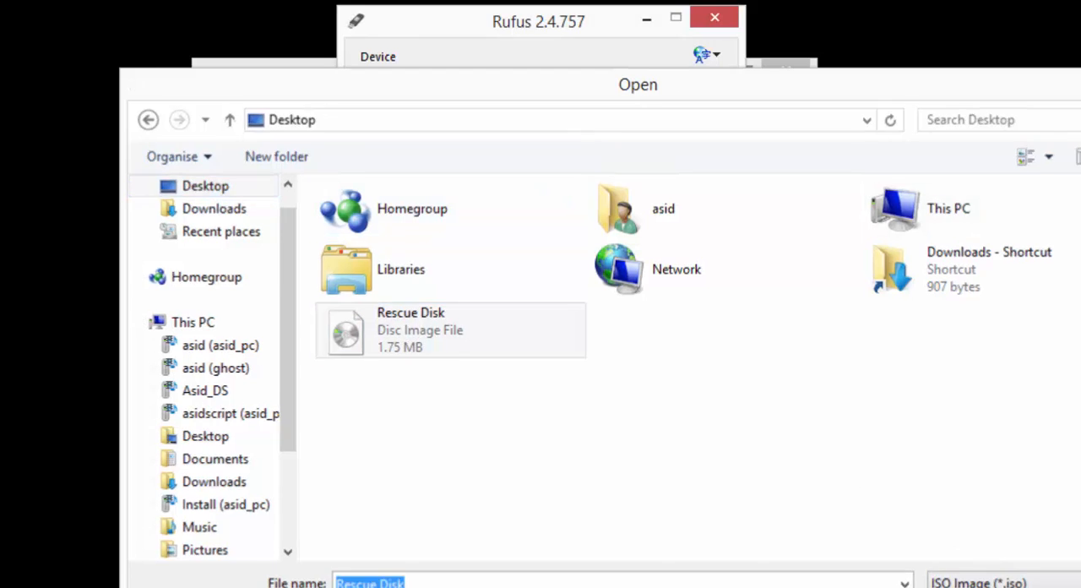
{"action": "key", "text": "Escape"}
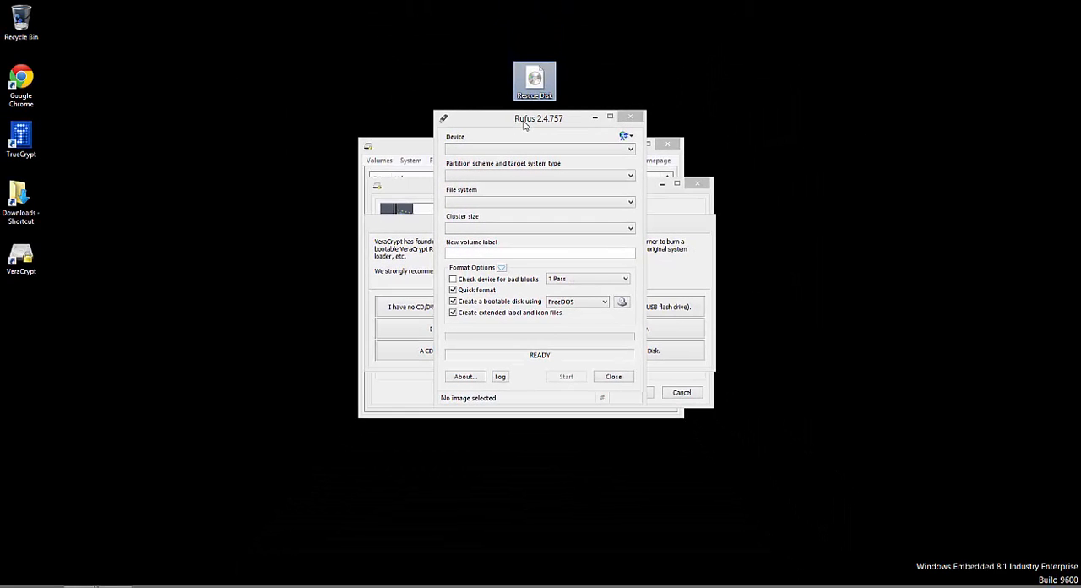
Step: Close Rufus and copy the Rescue Disk ISO from the remote machine's desktop to the local computer's desktop
{"action": "left_click", "coordinate": [630, 116]}
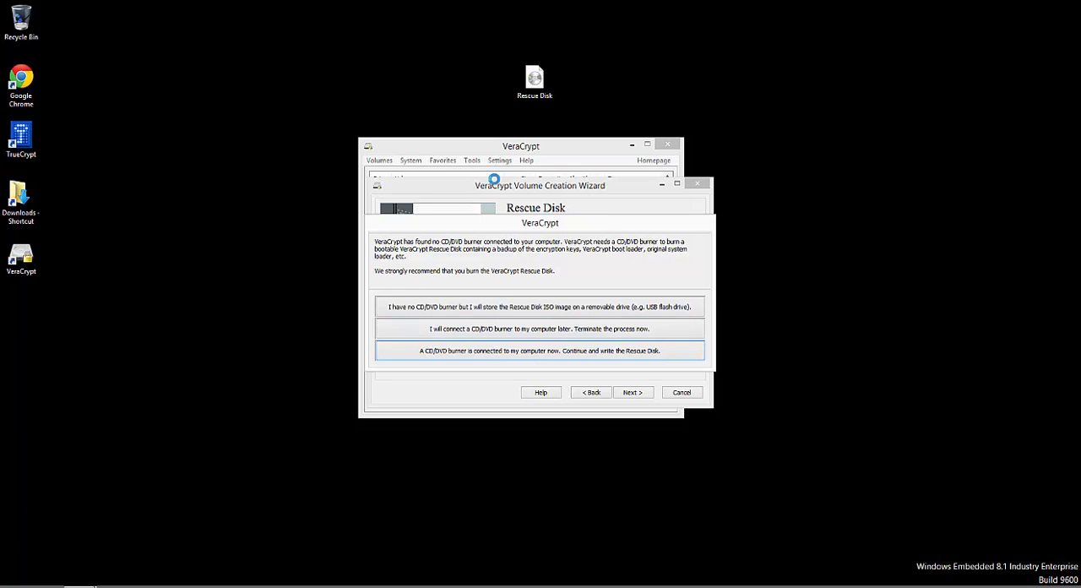
{"action": "left_click_drag", "start_coordinate": [490, 47], "coordinate": [554, 107]}
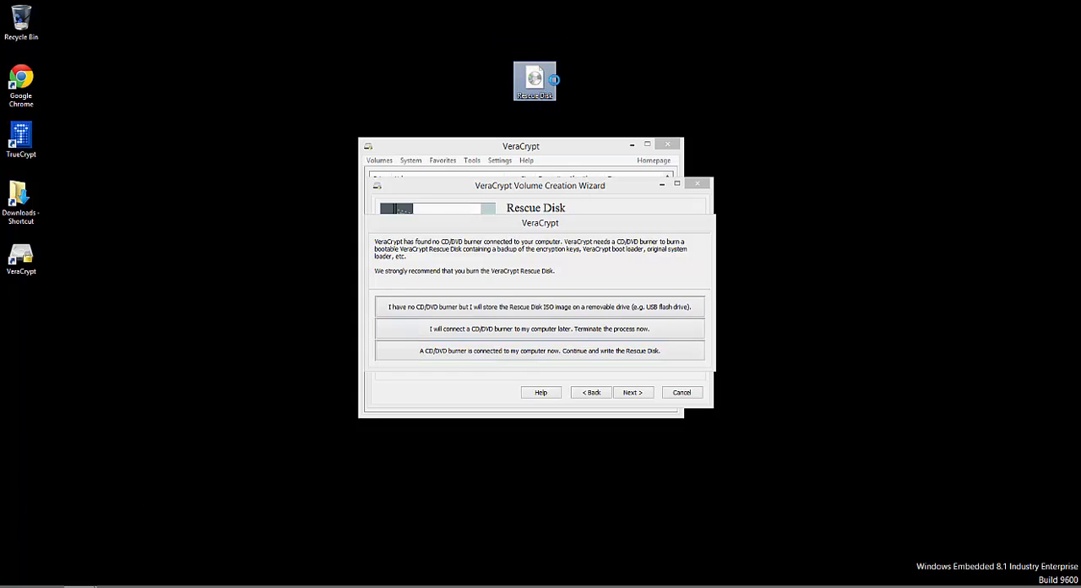
{"action": "right_click", "coordinate": [540, 84]}
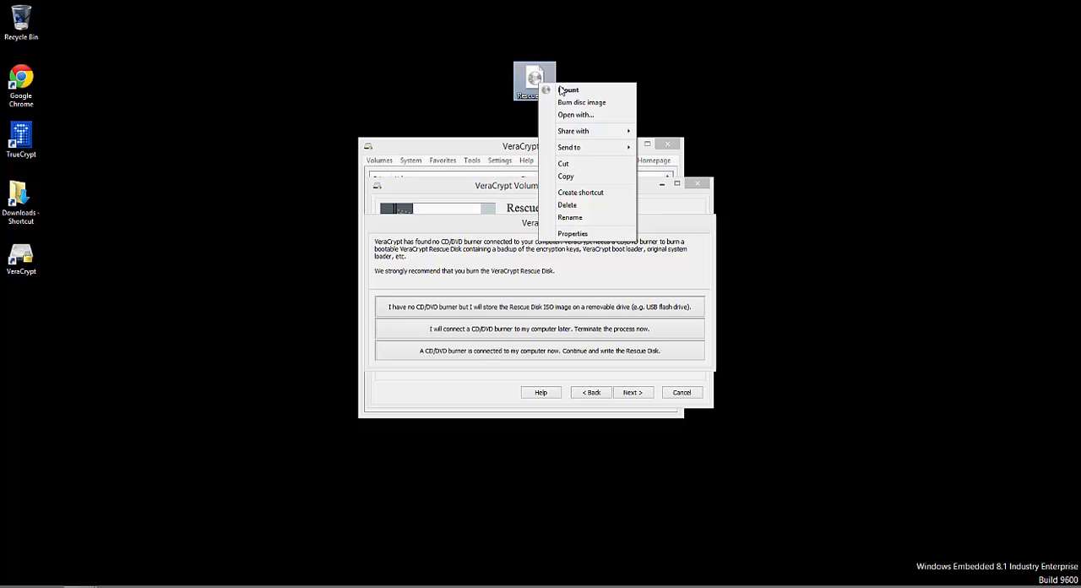
{"action": "left_click", "coordinate": [566, 179]}
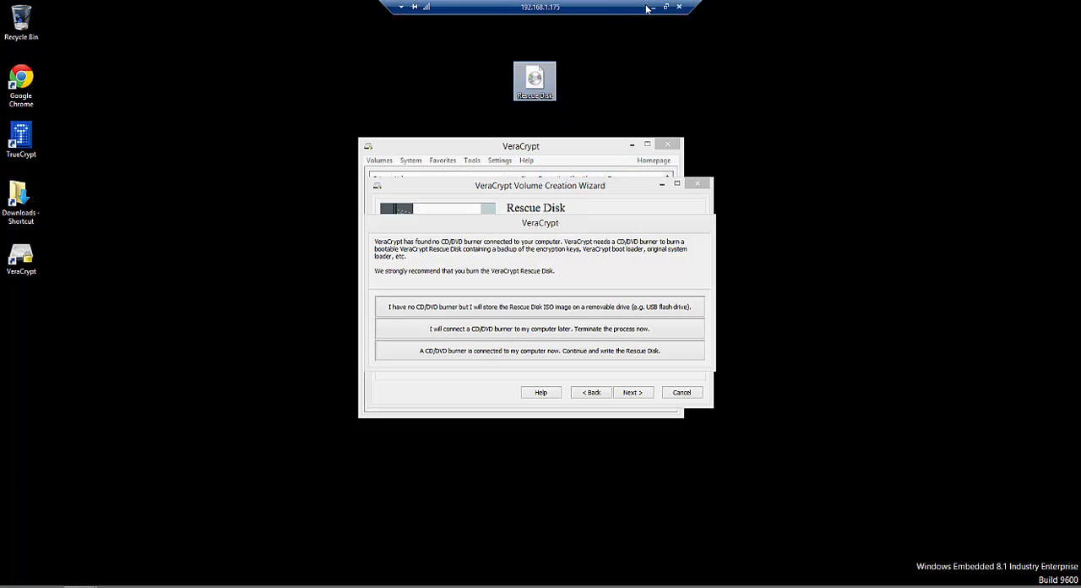
{"action": "left_click", "coordinate": [652, 7]}
{"action": "right_click", "coordinate": [443, 199]}
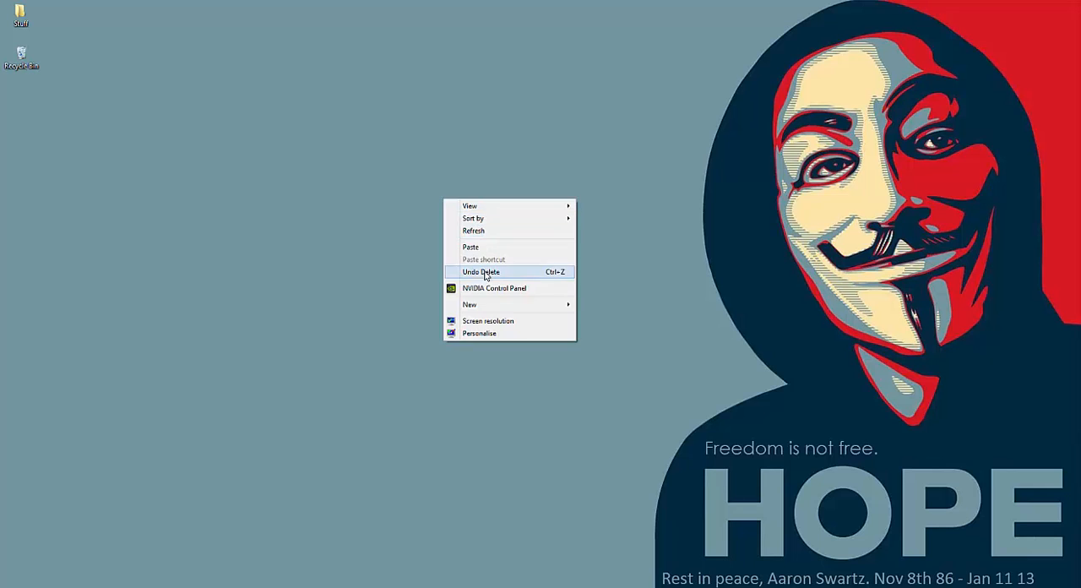
{"action": "left_click", "coordinate": [473, 245]}
Step: Switch to the vSphere Client and snap its window to the right half of the screen
{"action": "left_click", "coordinate": [342, 586]}
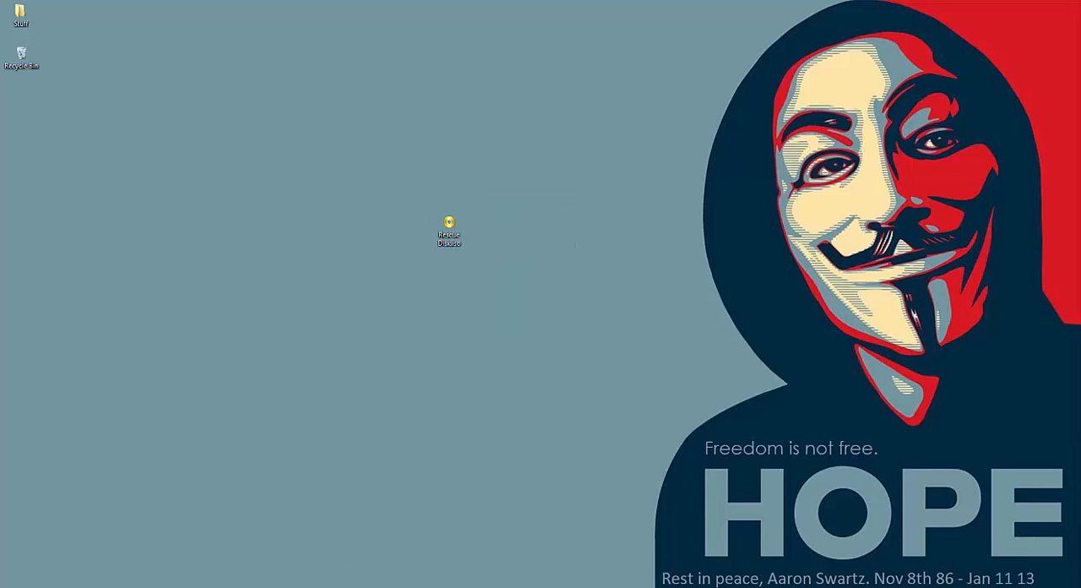
{"action": "left_click_drag", "start_coordinate": [345, 12], "coordinate": [841, 116]}
{"action": "key", "text": "super+Right"}
{"action": "key", "text": "super"}
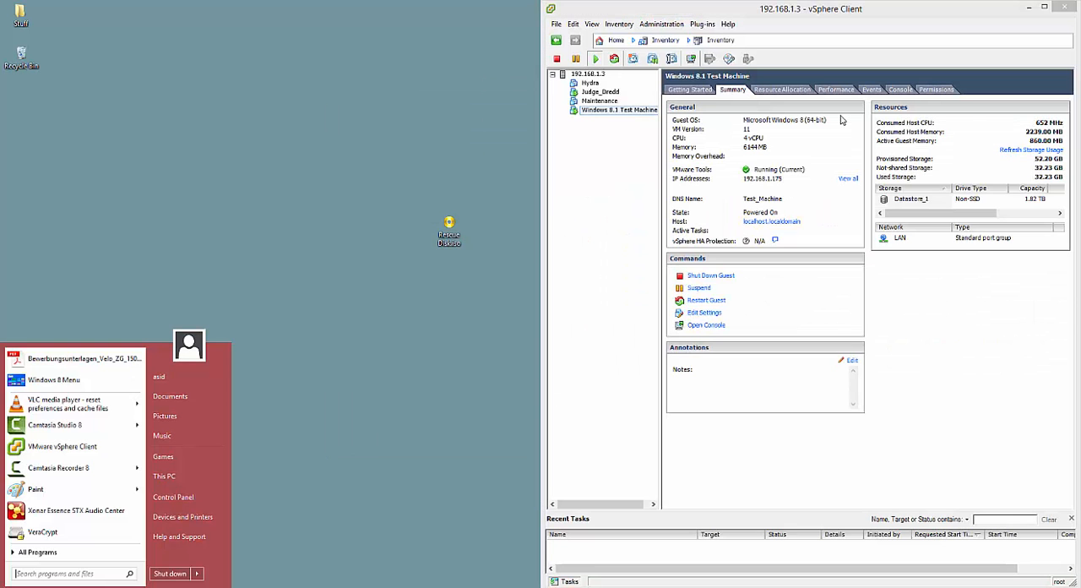
{"action": "left_click", "coordinate": [559, 208]}
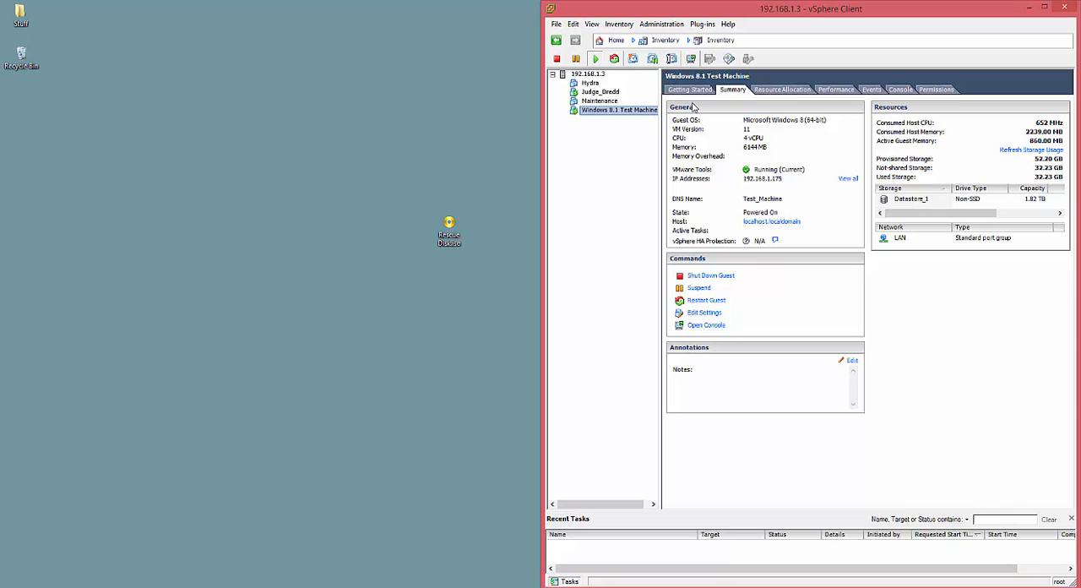
Step: Show the summary of ESXi host 192.168.1.3 and browse the contents of Datastore_1
{"action": "left_click", "coordinate": [589, 76]}
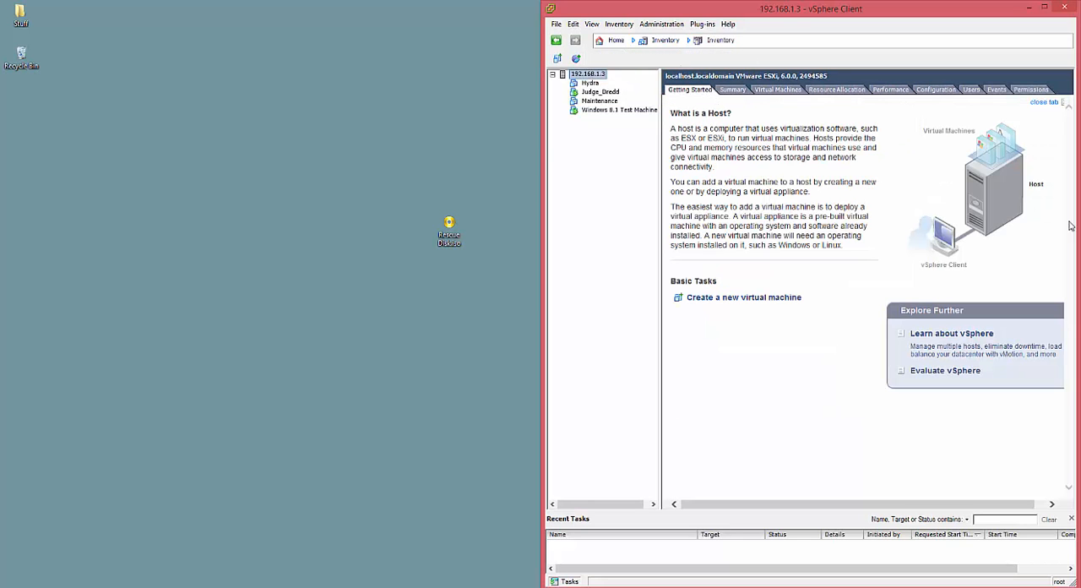
{"action": "left_click", "coordinate": [733, 90]}
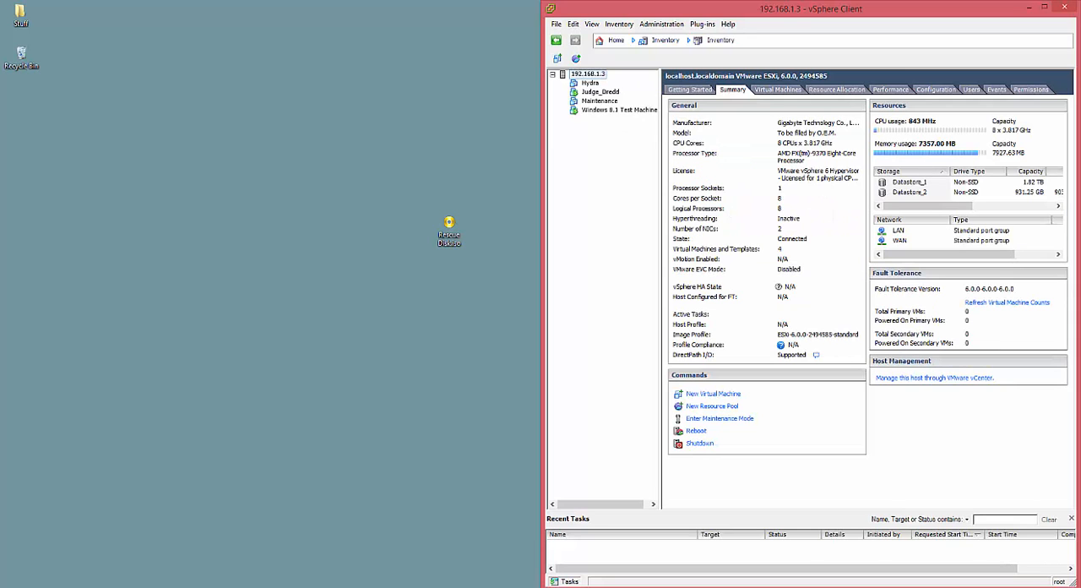
{"action": "right_click", "coordinate": [920, 184]}
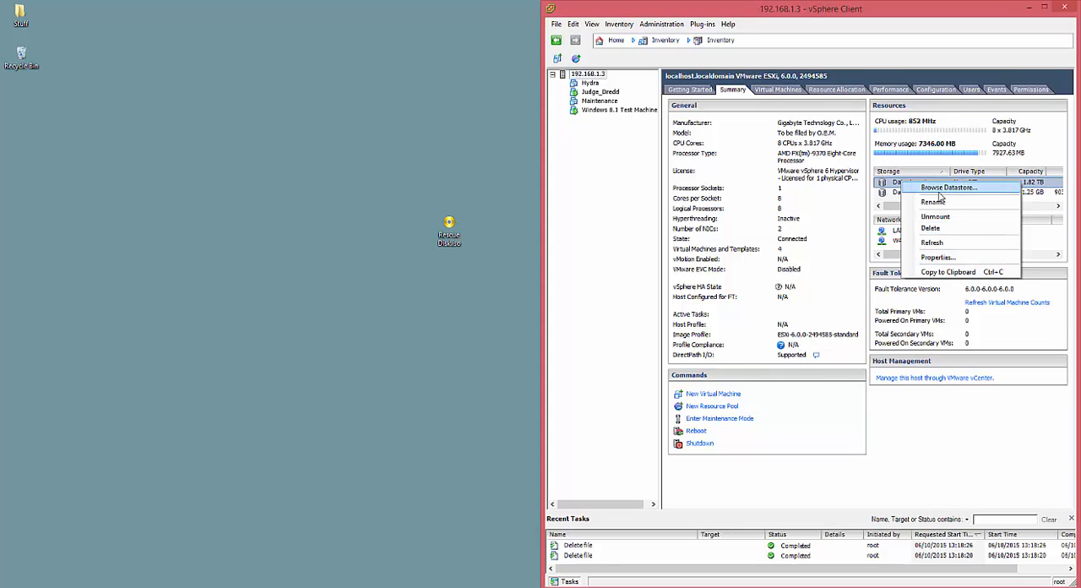
{"action": "left_click", "coordinate": [939, 189]}
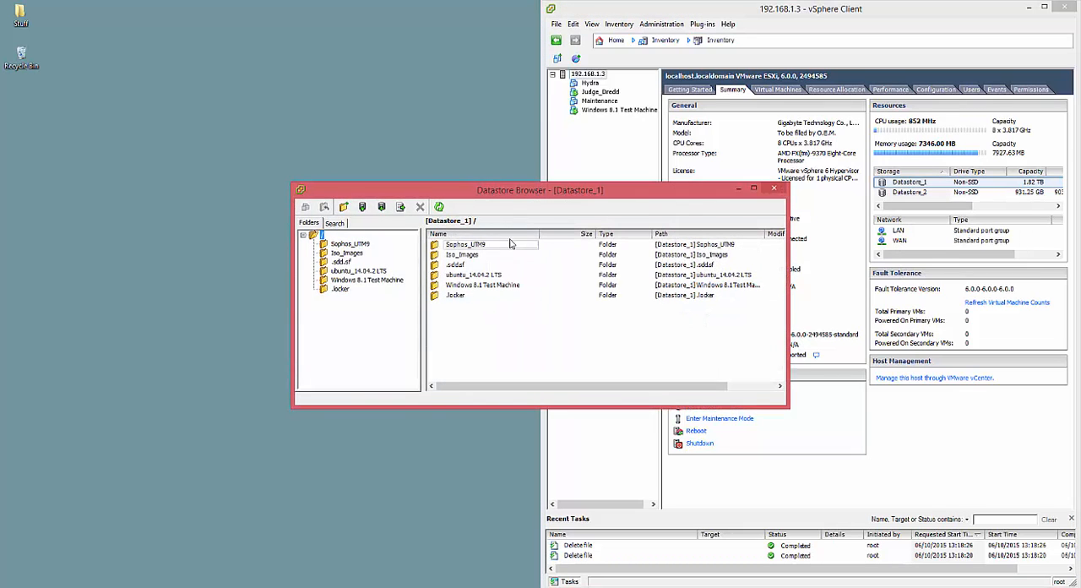
Step: Create a folder named Veracrypt in the root of Datastore_1
{"action": "right_click", "coordinate": [467, 318]}
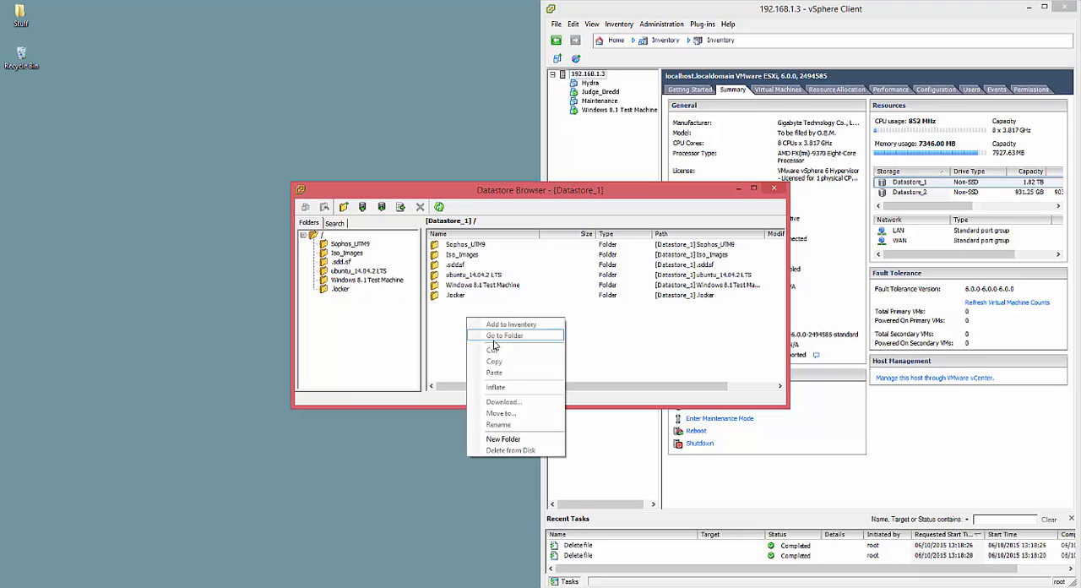
{"action": "left_click", "coordinate": [511, 439]}
{"action": "type", "text": "Veracrypt"}
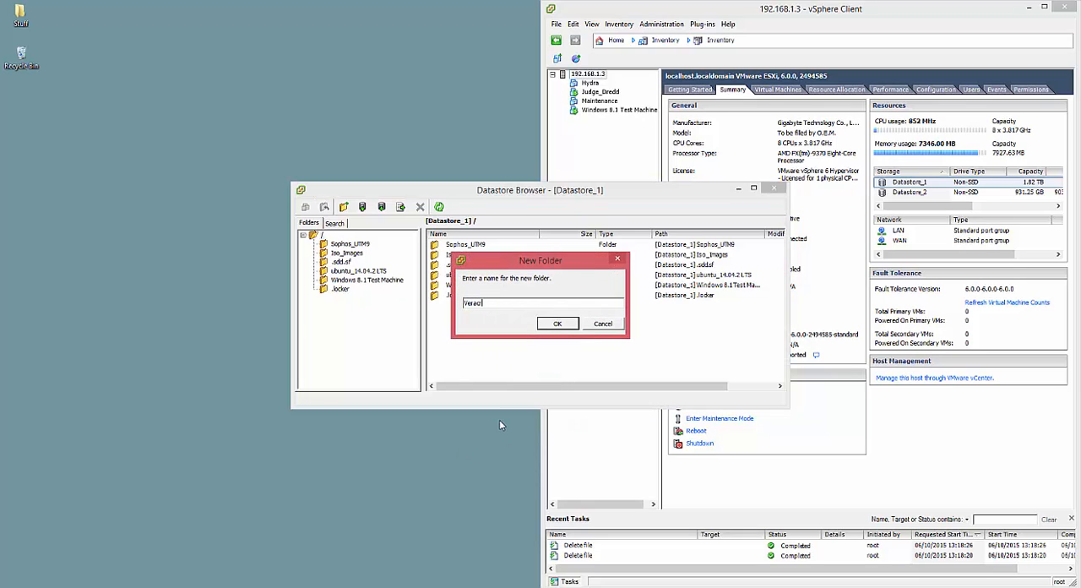
{"action": "key", "text": "Return"}
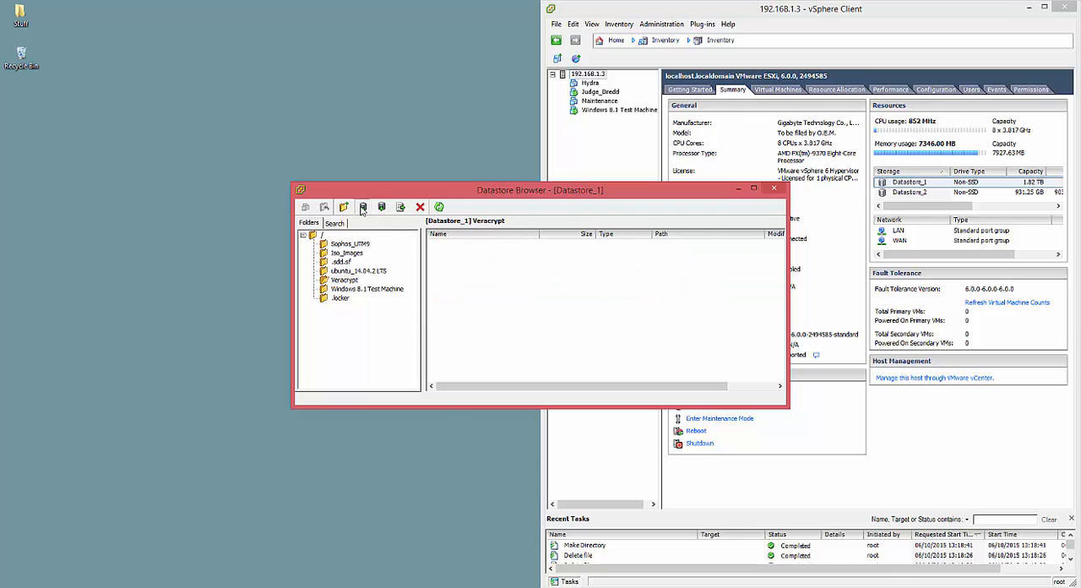
Step: Upload Rescue Disk.iso from the Desktop into the Veracrypt folder and close the datastore browser
{"action": "left_click", "coordinate": [361, 207]}
{"action": "left_click", "coordinate": [401, 229]}
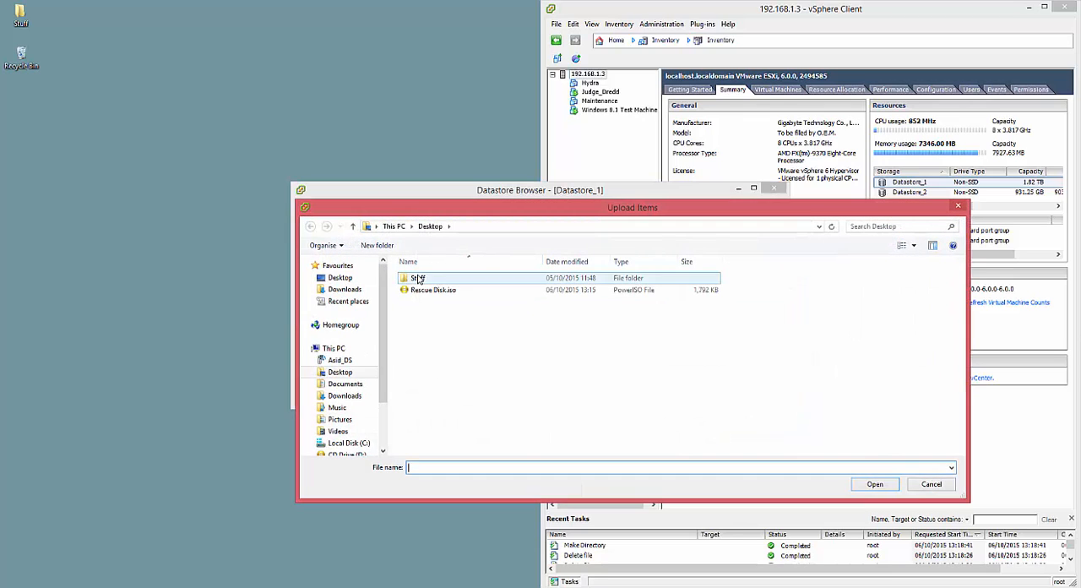
{"action": "left_click", "coordinate": [426, 290]}
{"action": "left_click", "coordinate": [875, 484]}
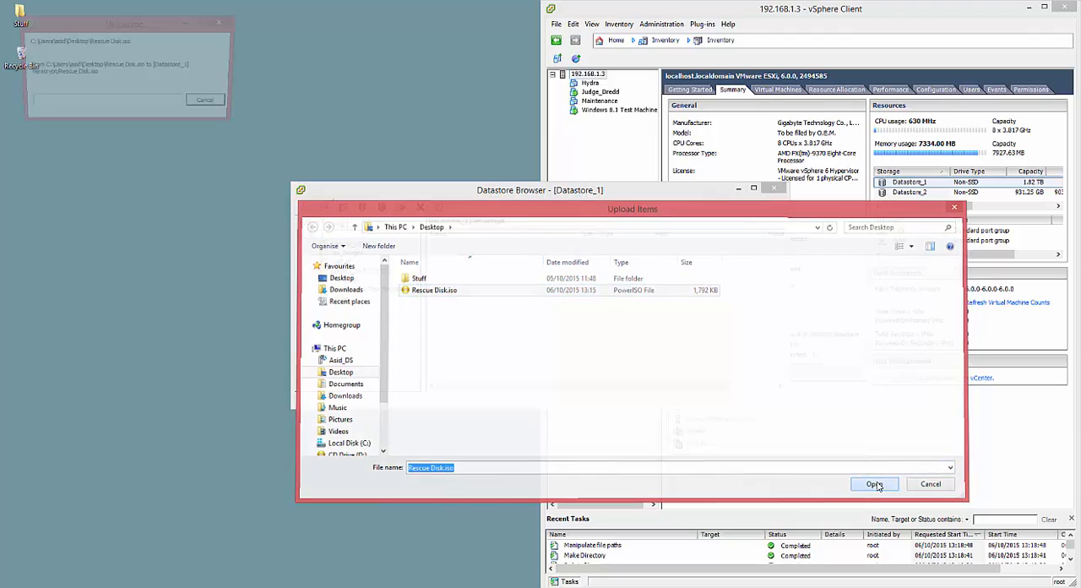
{"action": "left_click", "coordinate": [775, 190]}
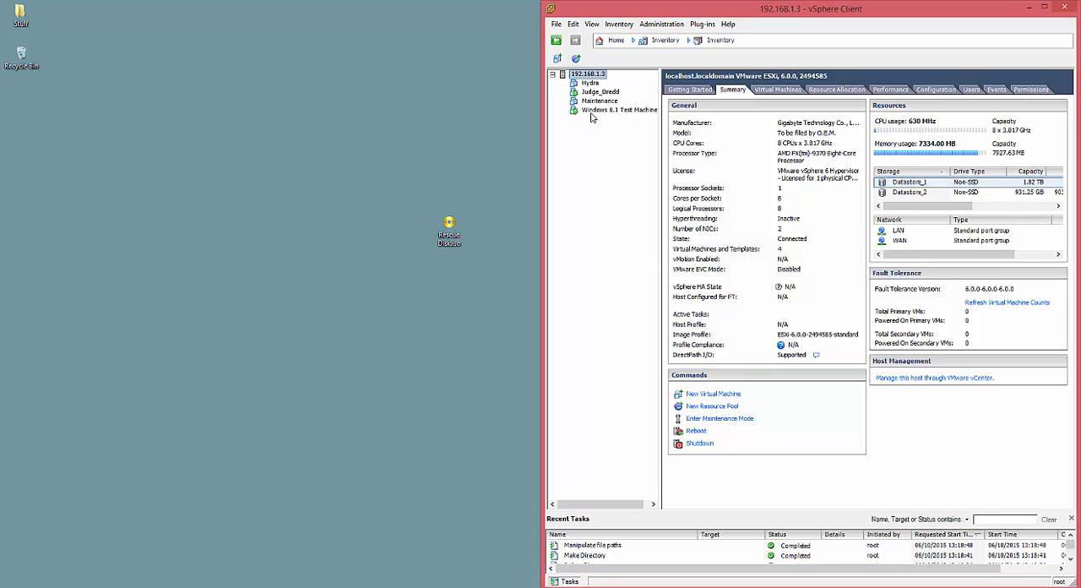
Step: Edit the Windows 8.1 Test Machine's settings so that CD/DVD drive 1 is connected and connects at power on
{"action": "right_click", "coordinate": [592, 114]}
{"action": "left_click", "coordinate": [651, 169]}
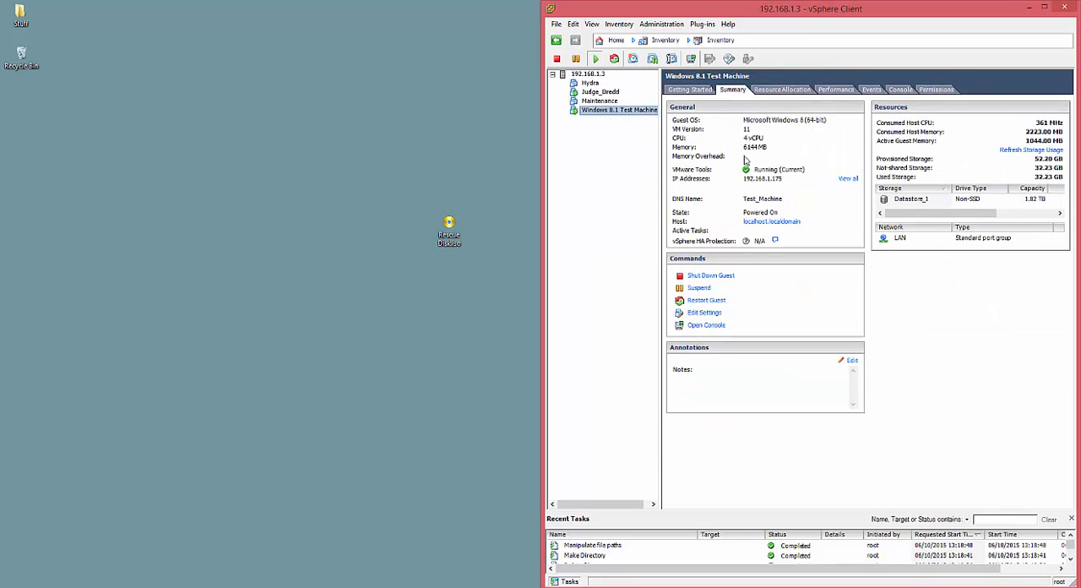
{"action": "left_click", "coordinate": [660, 237]}
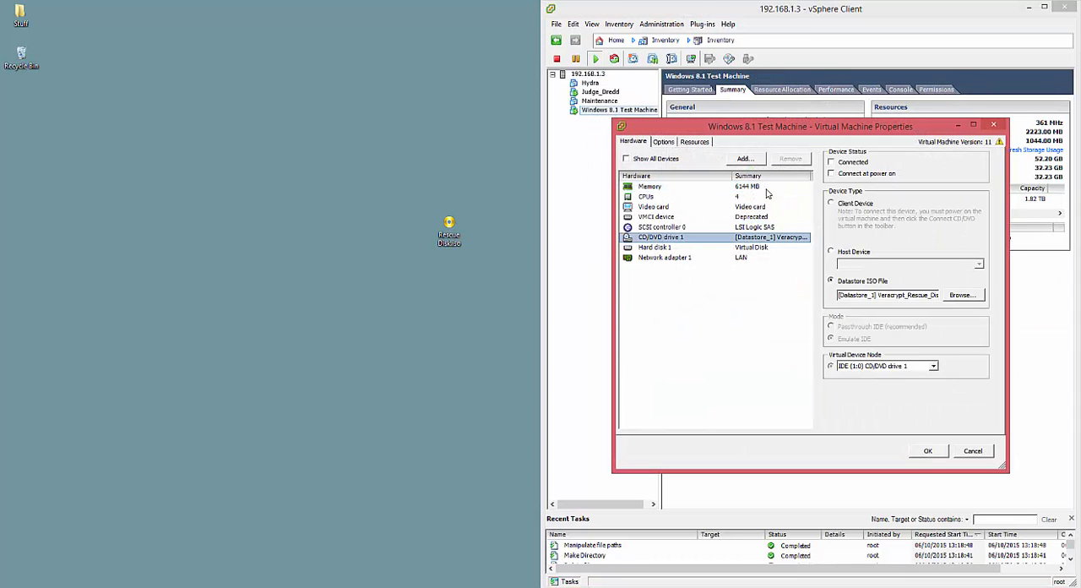
{"action": "left_click", "coordinate": [831, 162]}
{"action": "left_click", "coordinate": [833, 173]}
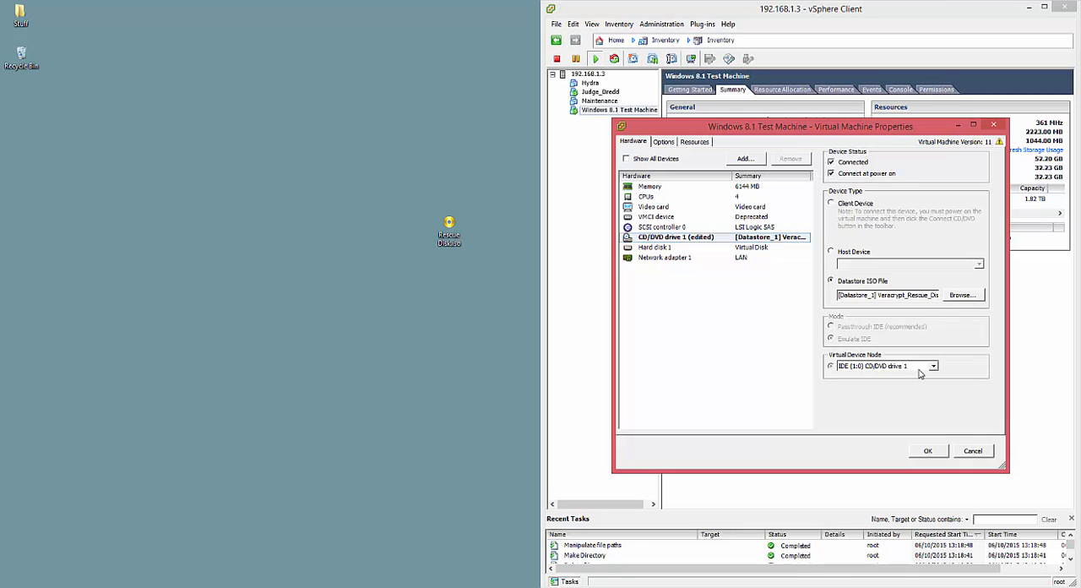
Step: Assign Rescue Disk.iso from Datastore_1's Veracrypt folder to CD/DVD drive 1 and apply the virtual machine settings
{"action": "left_click", "coordinate": [962, 295]}
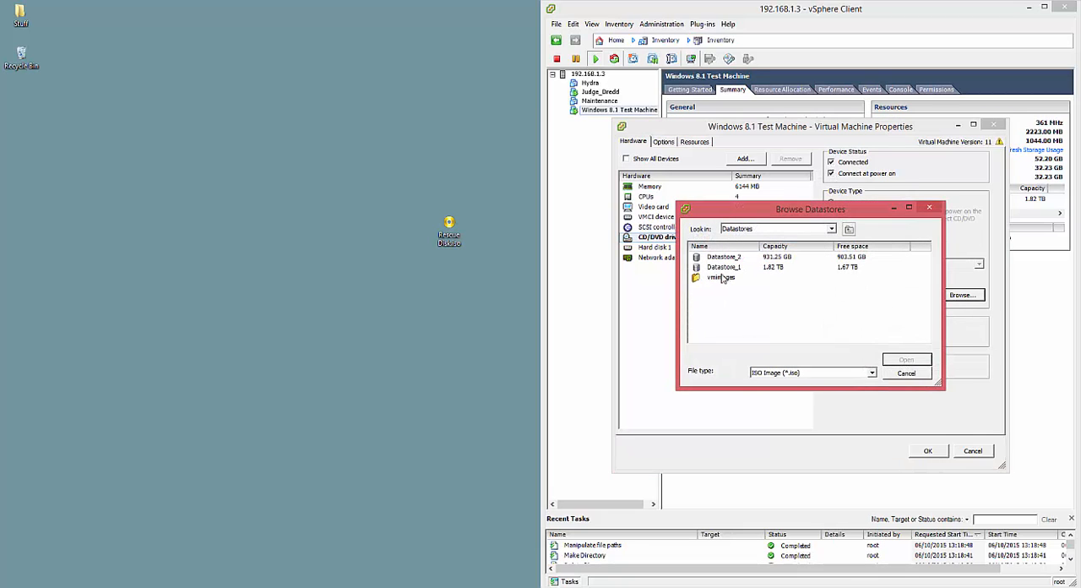
{"action": "double_click", "coordinate": [718, 267]}
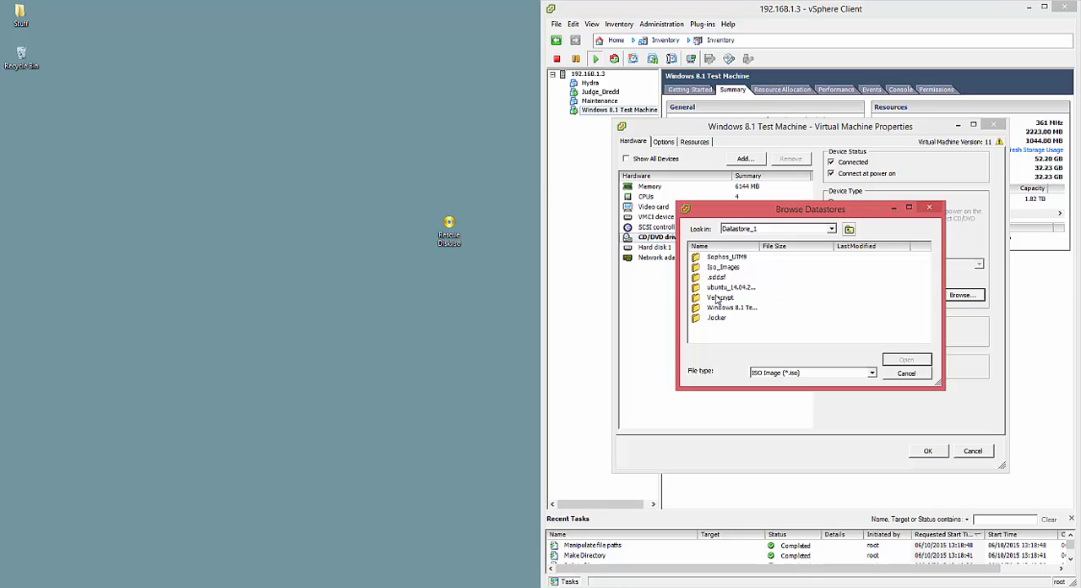
{"action": "double_click", "coordinate": [719, 298]}
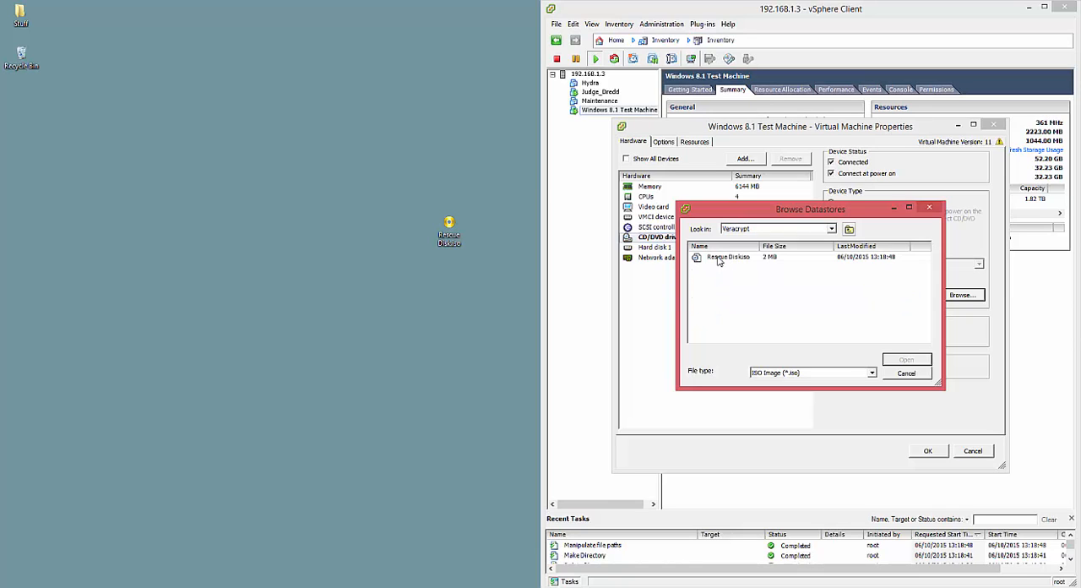
{"action": "left_click", "coordinate": [721, 257]}
{"action": "left_click", "coordinate": [900, 358]}
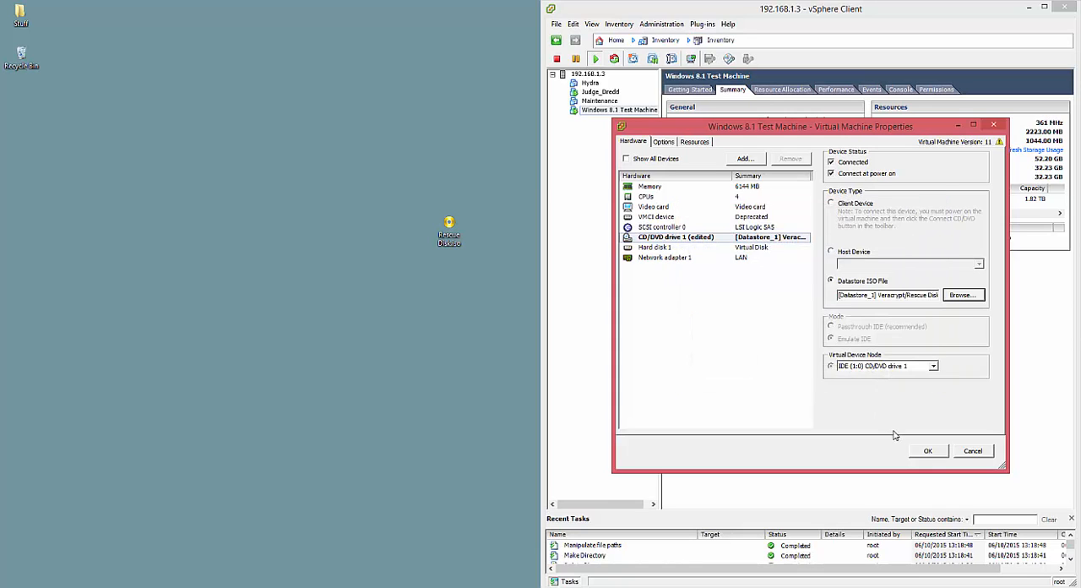
{"action": "left_click", "coordinate": [928, 452]}
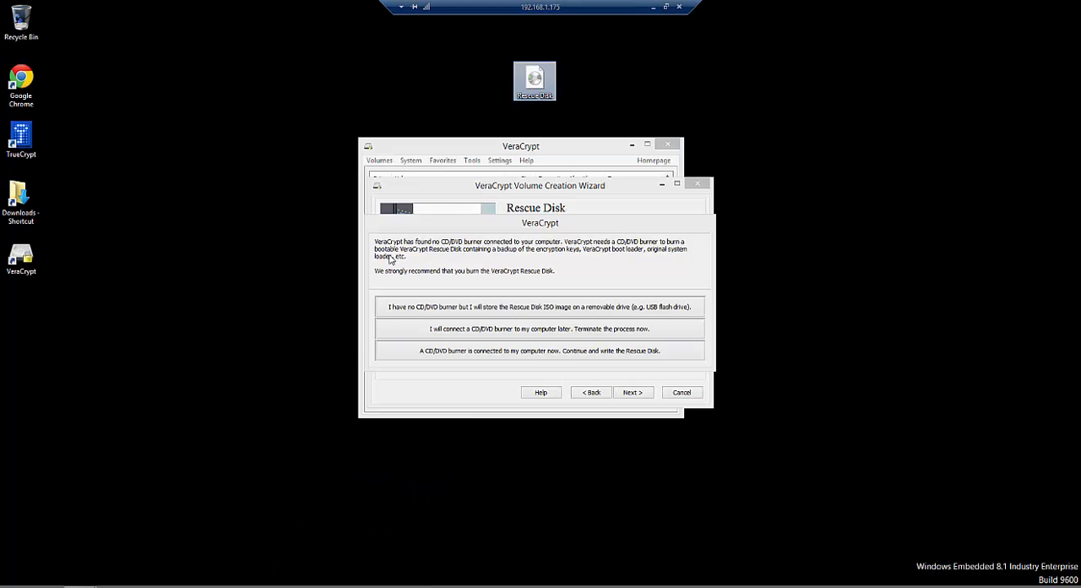
Step: Switch back to the remote desktop session and check the DVD drive (D:) in This PC
{"action": "key", "text": "super+e"}
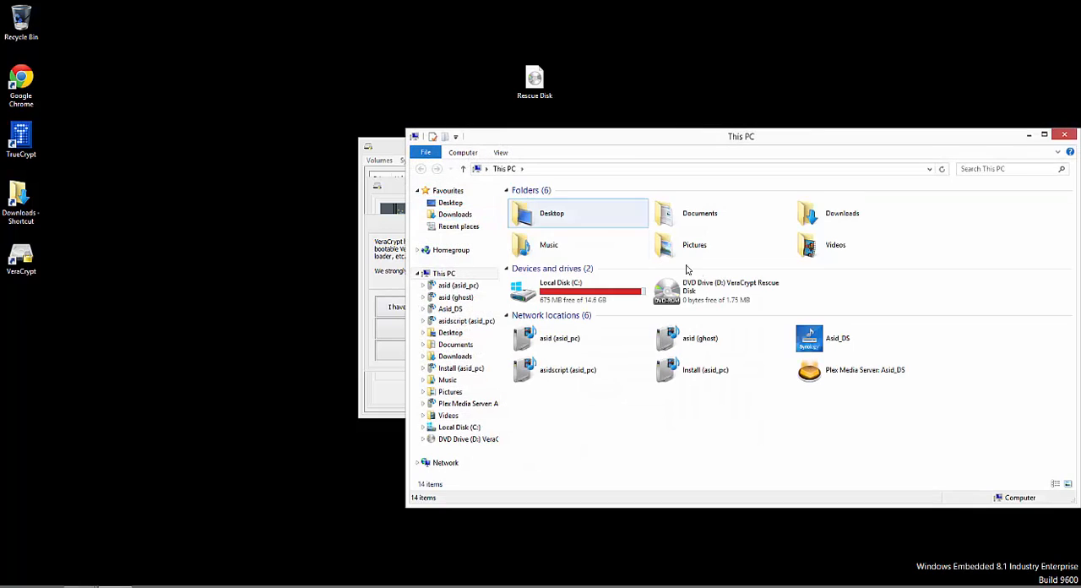
{"action": "left_click", "coordinate": [727, 295]}
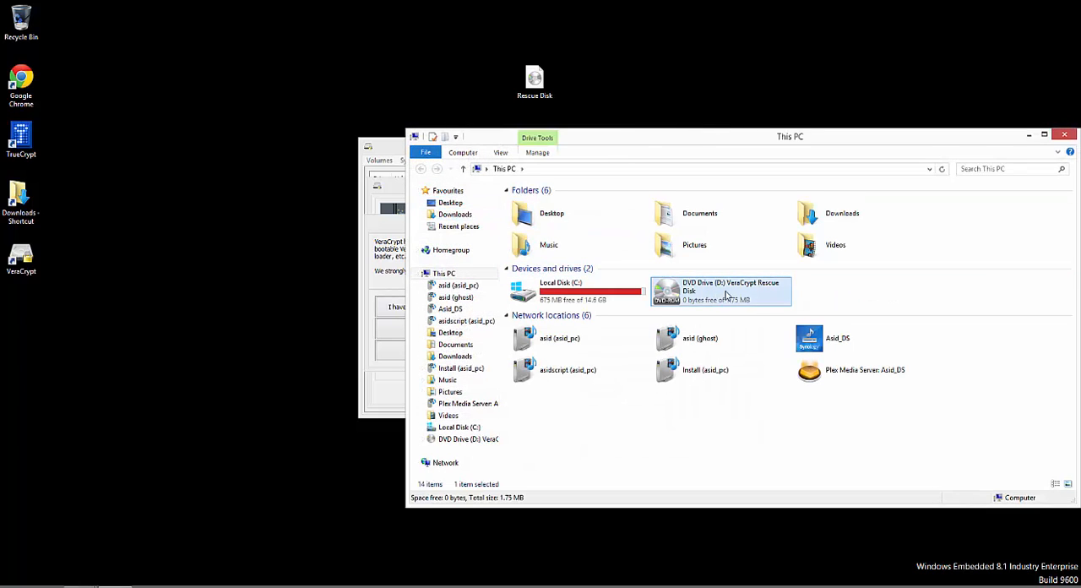
{"action": "left_click", "coordinate": [1064, 135]}
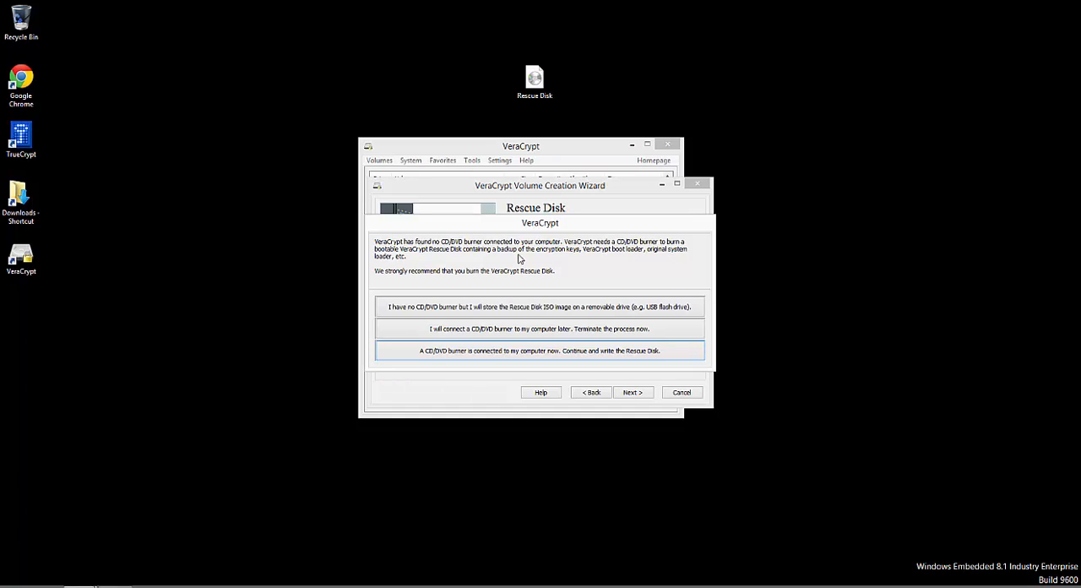
Step: Choose to continue with a connected CD/DVD burner, cancel Windows Disc Image Burner, and have the wizard verify the Rescue Disk
{"action": "left_click", "coordinate": [535, 80]}
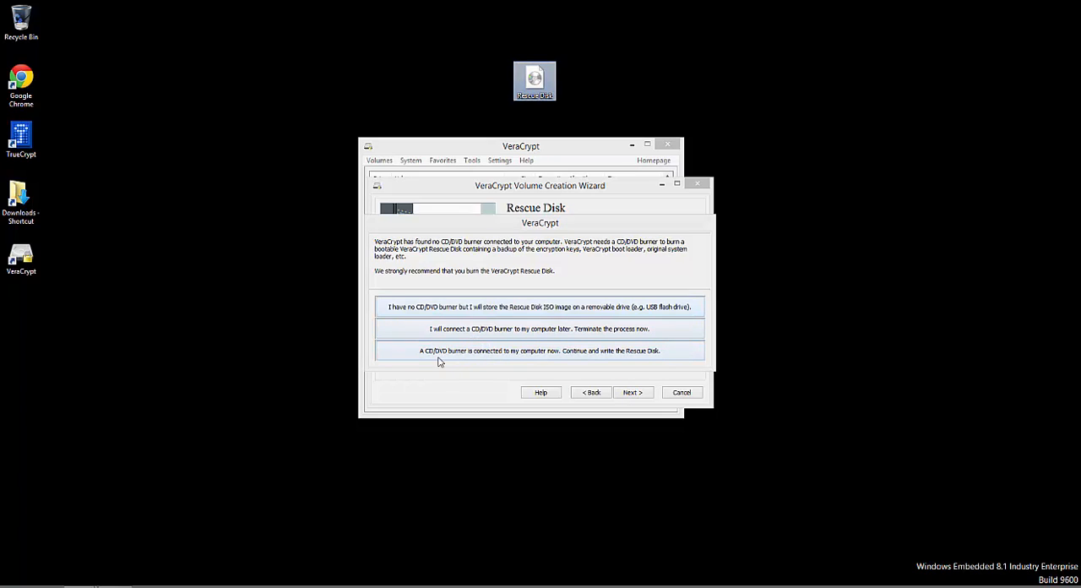
{"action": "left_click", "coordinate": [522, 357]}
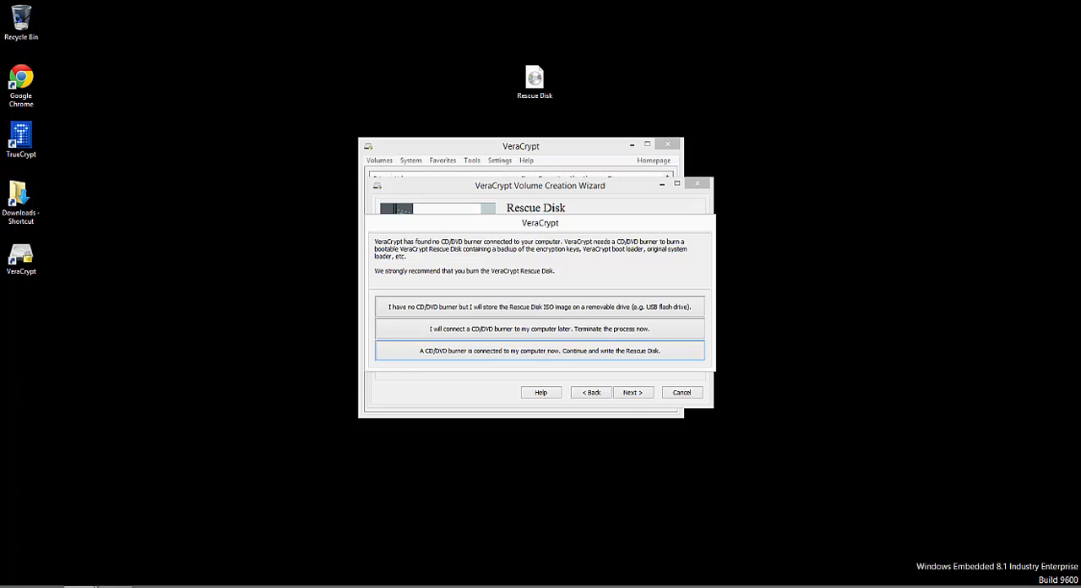
{"action": "key", "text": "Return"}
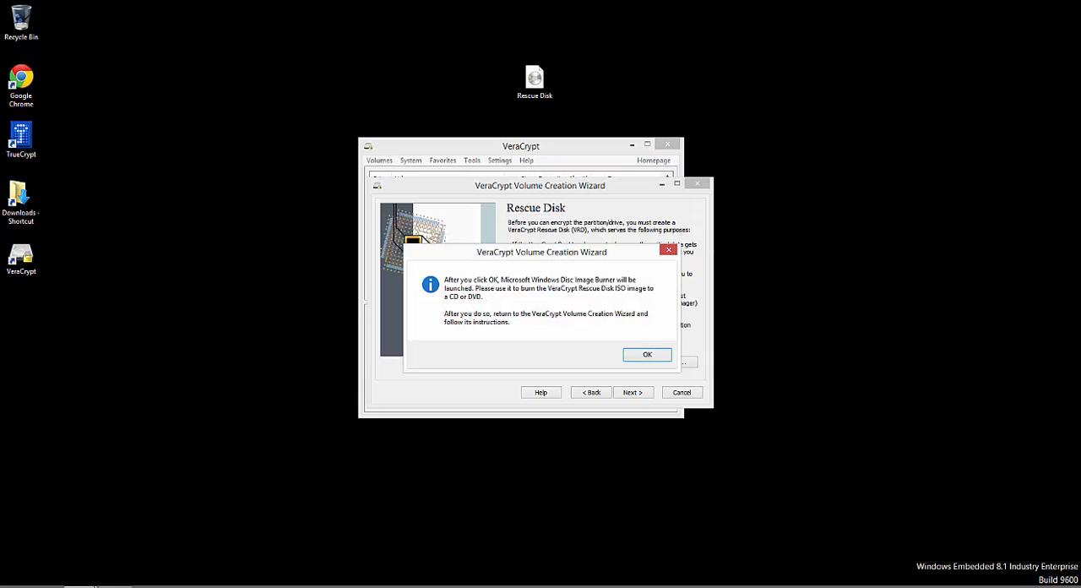
{"action": "left_click", "coordinate": [647, 356]}
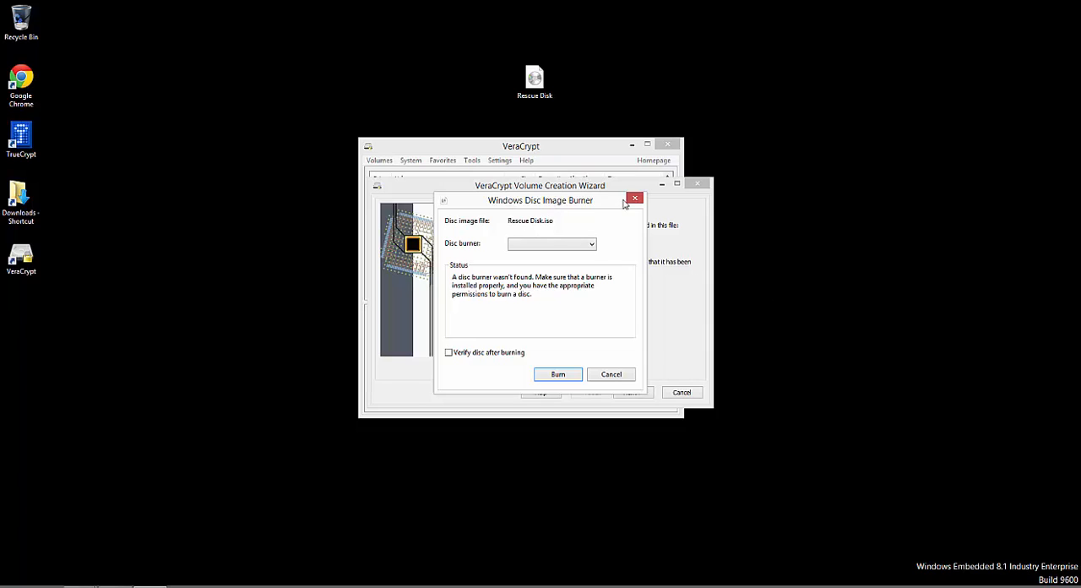
{"action": "left_click", "coordinate": [612, 375]}
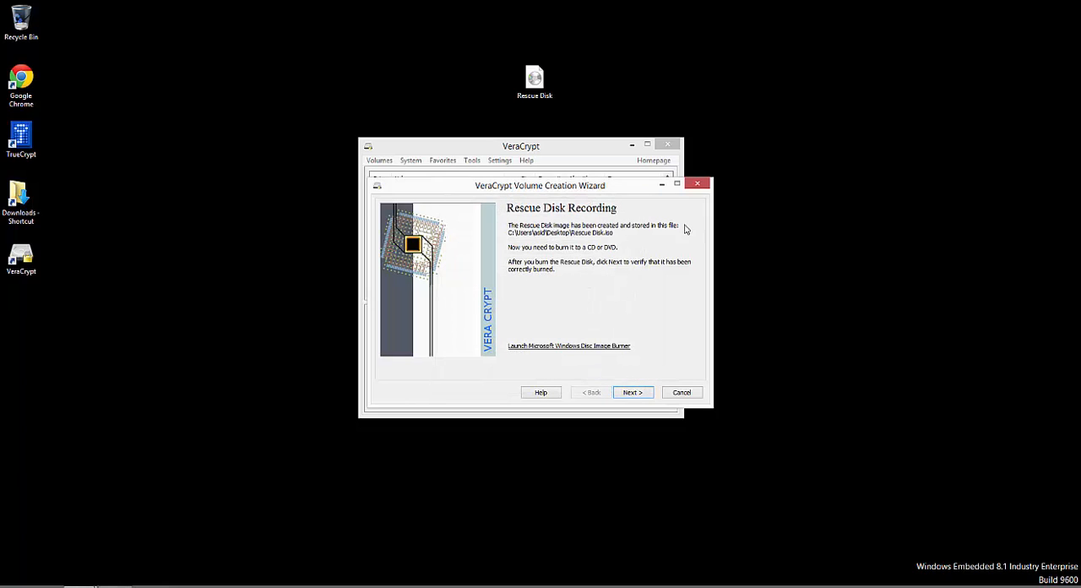
{"action": "left_click", "coordinate": [633, 402]}
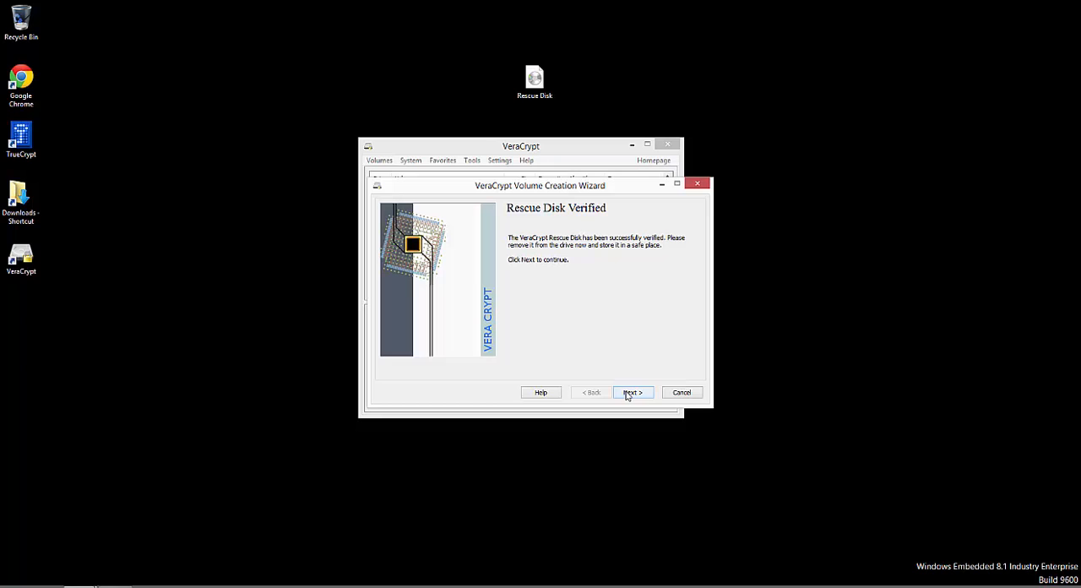
Step: Switch to vSphere Client, disconnect the Windows 8.1 Test Machine's CD/DVD drive 1, and check the DVD drive (D:) in the guest's This PC
{"action": "mouse_move", "coordinate": [605, 4]}
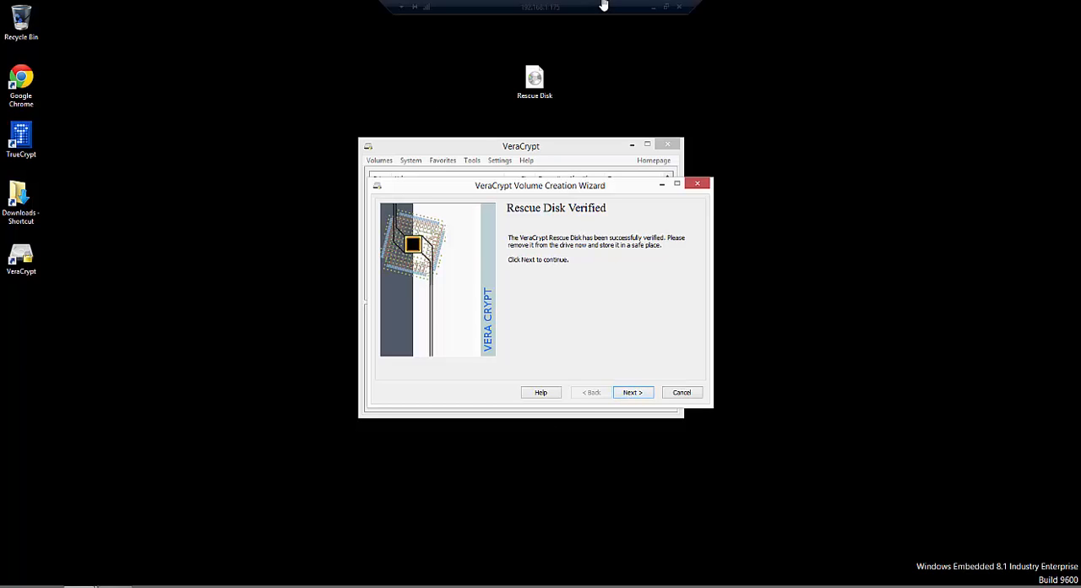
{"action": "left_click", "coordinate": [650, 6]}
{"action": "left_click", "coordinate": [616, 114]}
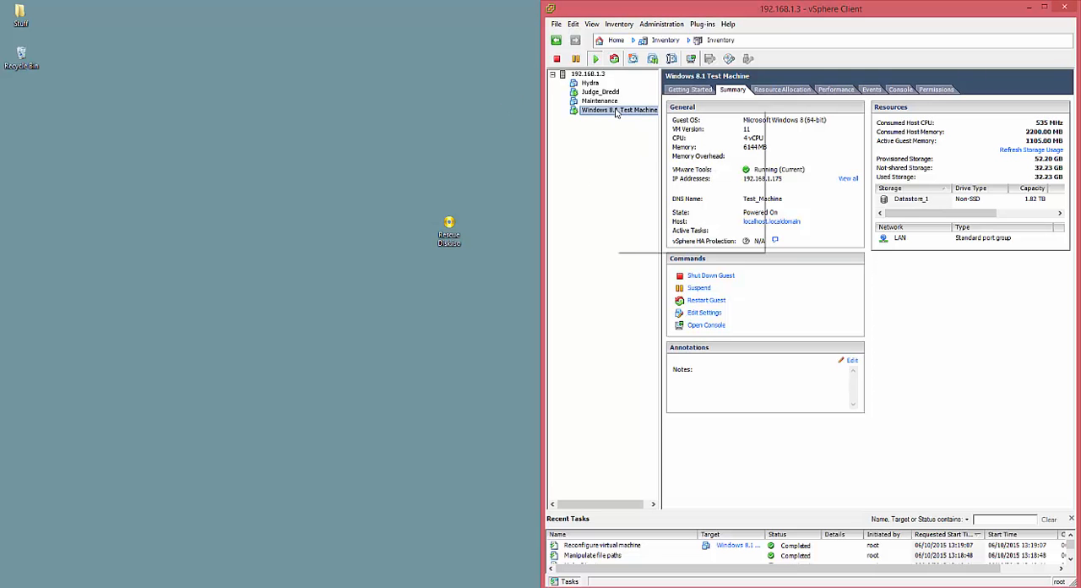
{"action": "right_click", "coordinate": [616, 114]}
{"action": "left_click", "coordinate": [652, 167]}
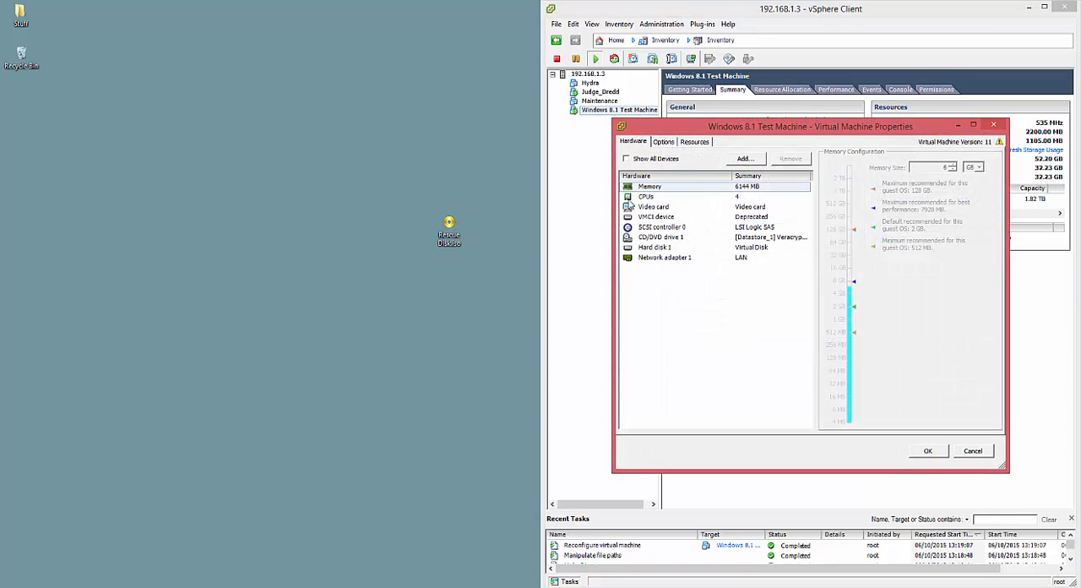
{"action": "left_click", "coordinate": [669, 239]}
{"action": "left_click", "coordinate": [837, 164]}
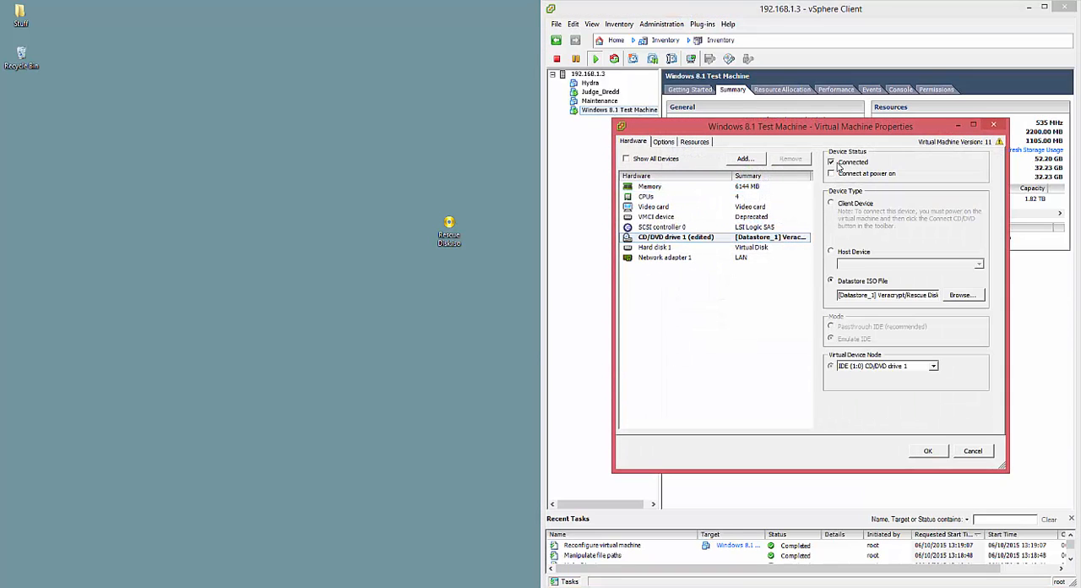
{"action": "left_click", "coordinate": [927, 450]}
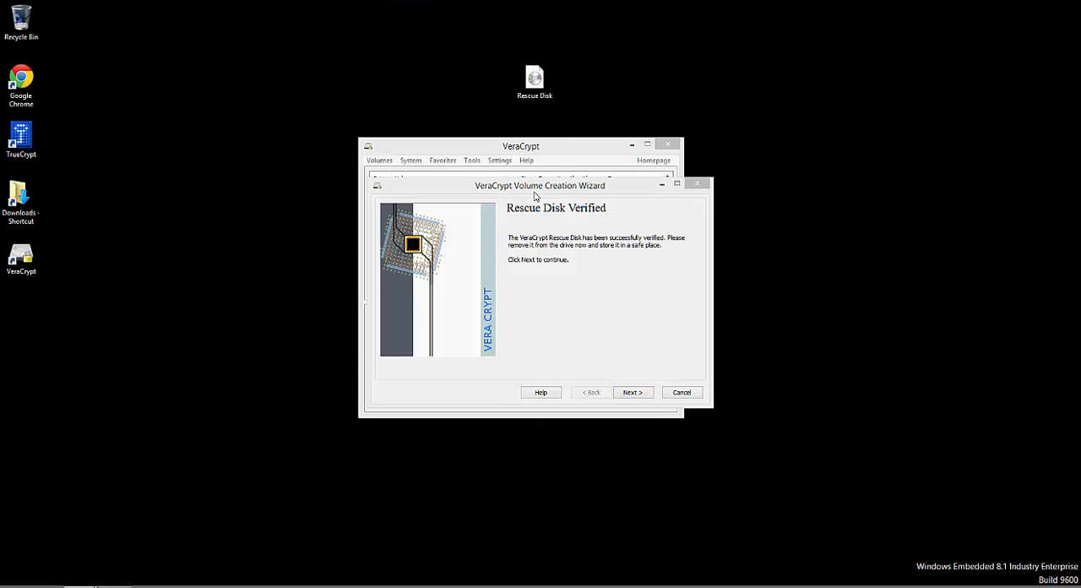
{"action": "key", "text": "super+e"}
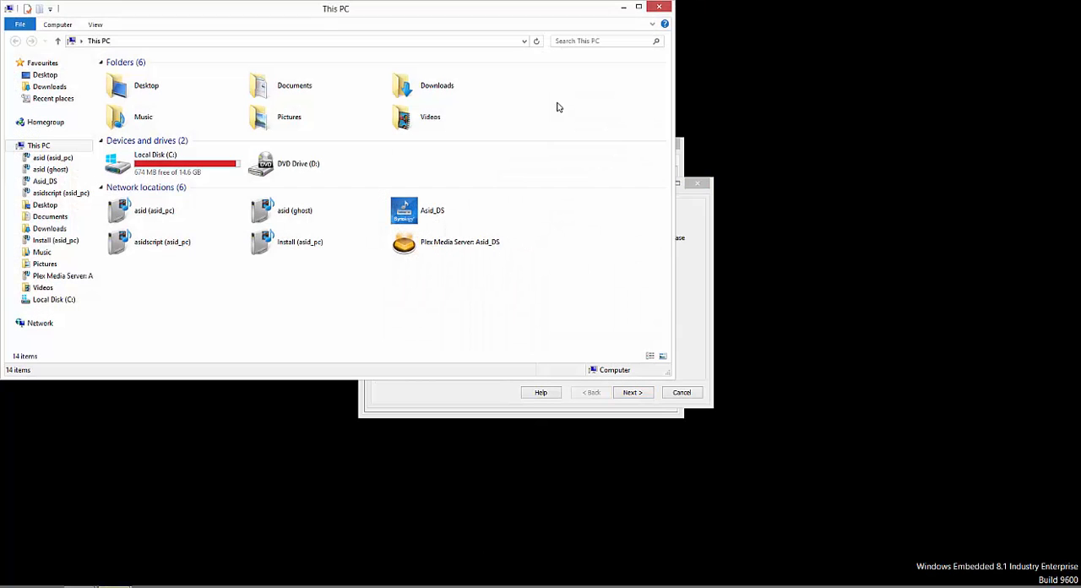
{"action": "left_click", "coordinate": [665, 5]}
Step: Keep the wipe mode at None (fastest), start the system encryption pretest, accept the important notes, and restart the computer
{"action": "left_click", "coordinate": [640, 393]}
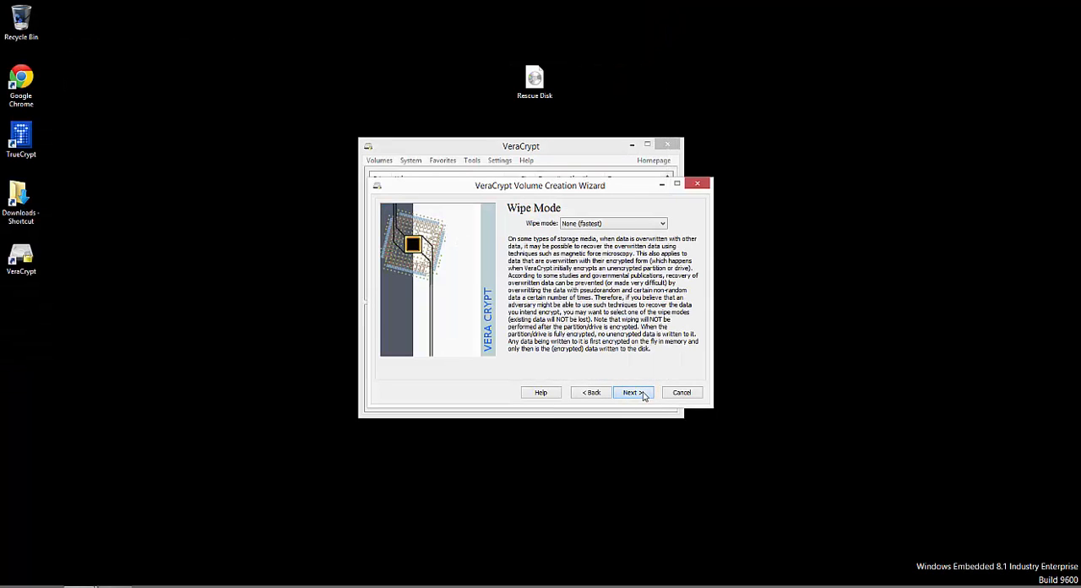
{"action": "left_click", "coordinate": [633, 393]}
{"action": "left_click", "coordinate": [641, 394]}
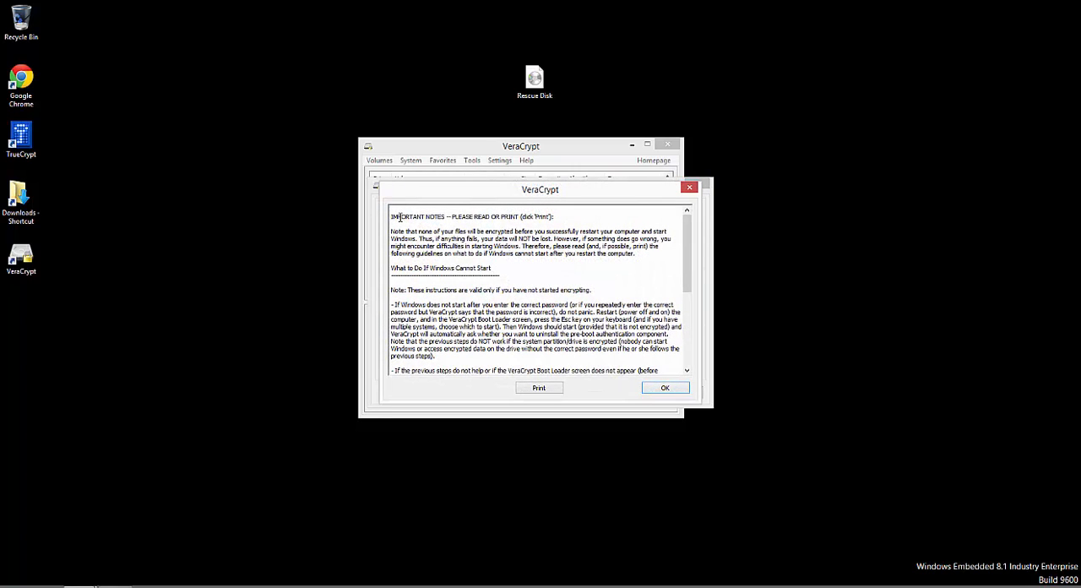
{"action": "mouse_move", "coordinate": [393, 214]}
{"action": "left_mouse_down"}
{"action": "mouse_move", "coordinate": [646, 363]}
{"action": "mouse_move", "coordinate": [439, 271]}
{"action": "mouse_move", "coordinate": [394, 213]}
{"action": "left_mouse_up"}
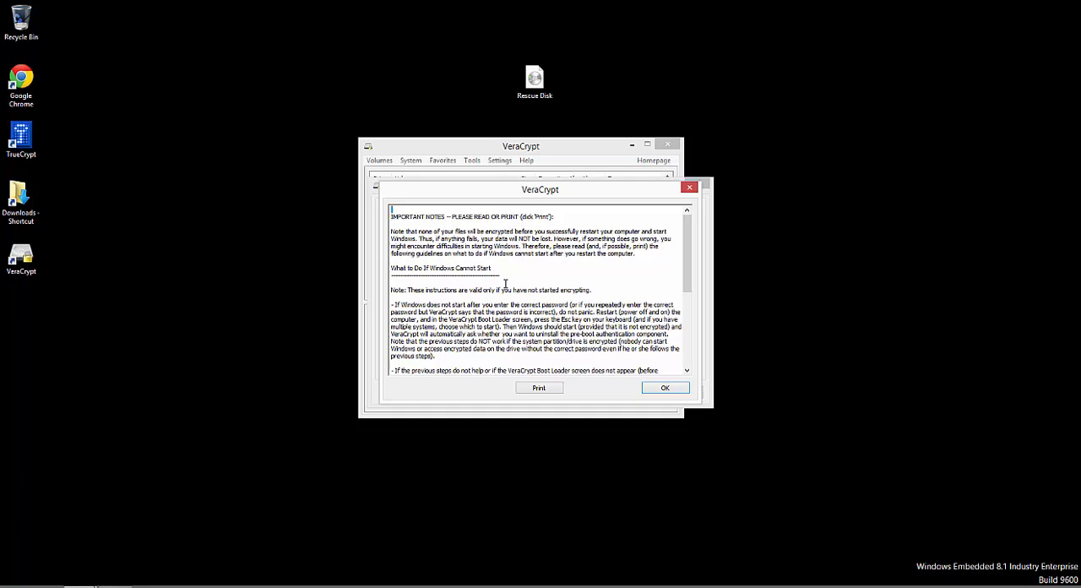
{"action": "left_click", "coordinate": [665, 388]}
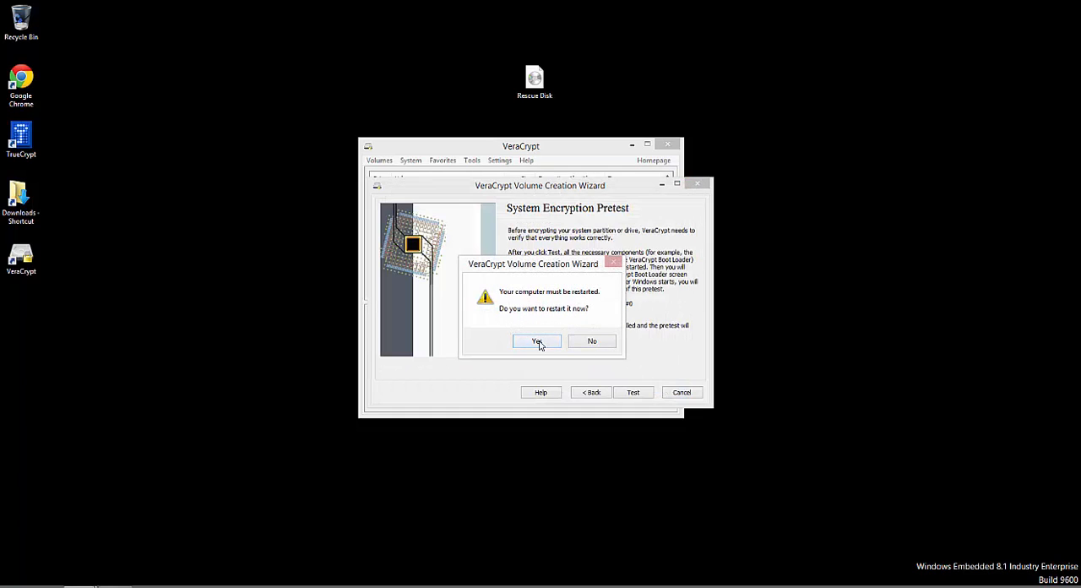
{"action": "left_click", "coordinate": [538, 341]}
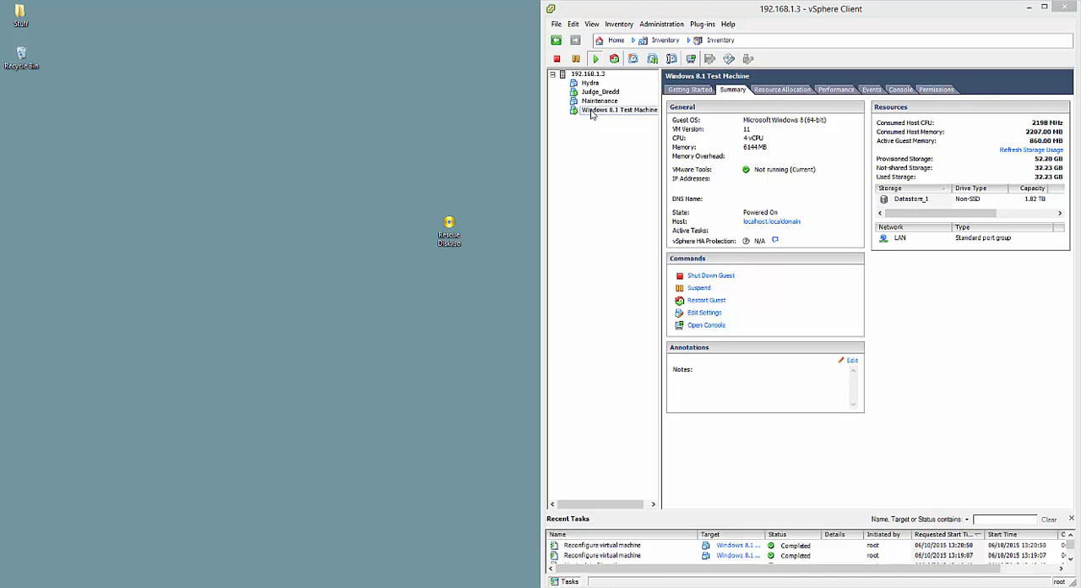
Step: Open the Windows 8.1 Test Machine's console from vSphere Client and reposition its window
{"action": "right_click", "coordinate": [592, 113]}
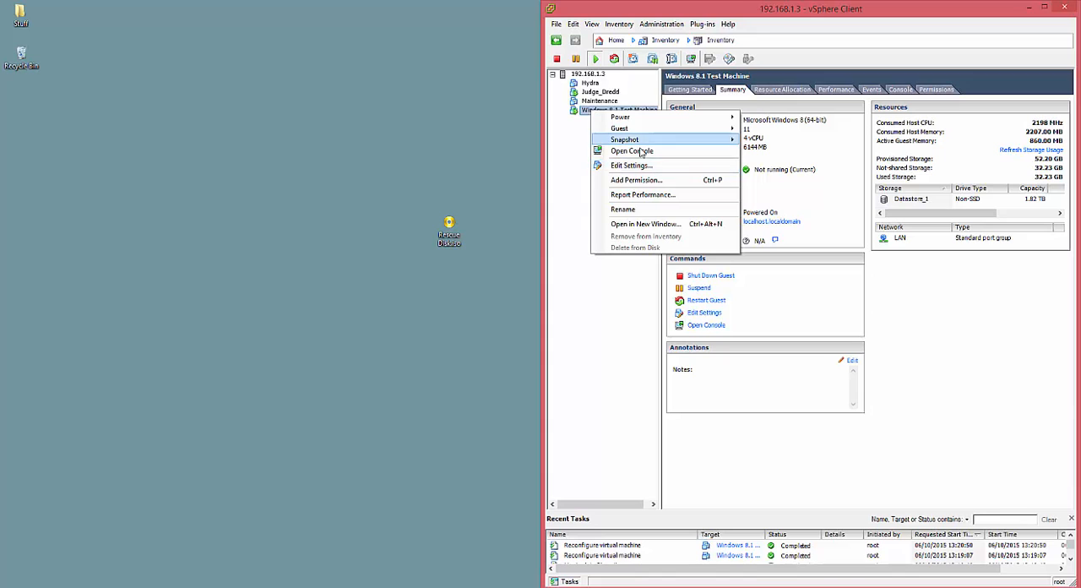
{"action": "left_click", "coordinate": [633, 152]}
{"action": "left_click_drag", "start_coordinate": [260, 116], "coordinate": [527, 7]}
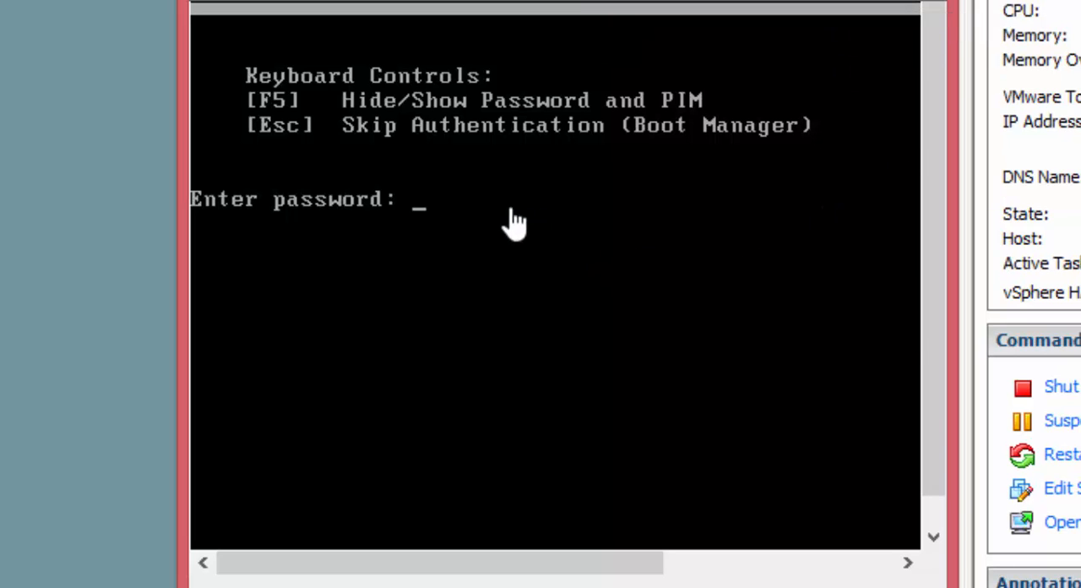
Step: Try to authenticate at the VeraCrypt boot loader with the pre-boot password and an empty PIM
{"action": "left_click", "coordinate": [453, 372]}
{"action": "type", "text": "****"}
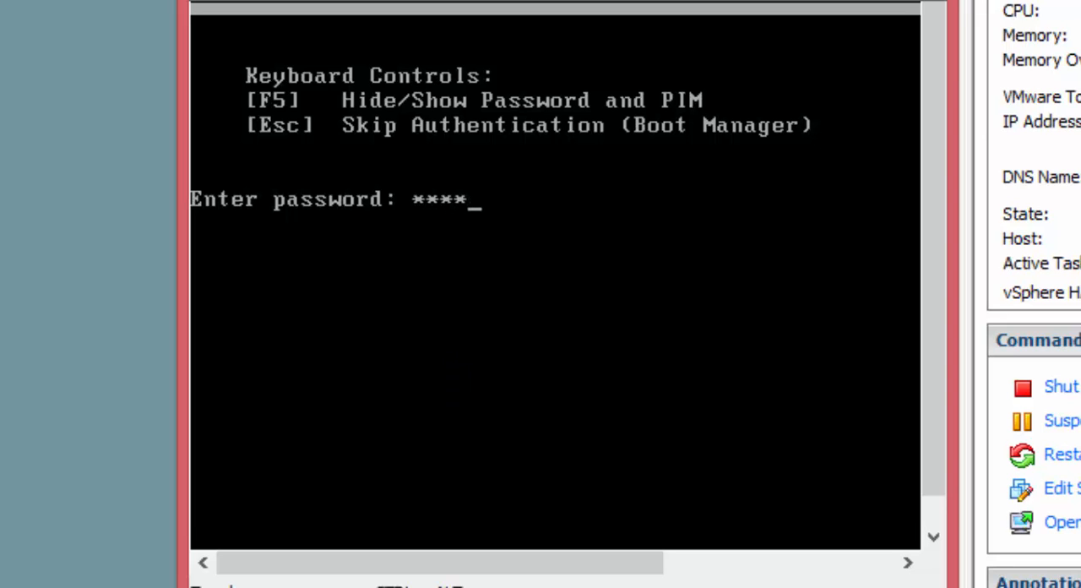
{"action": "key", "text": "Return"}
{"action": "key", "text": "Return"}
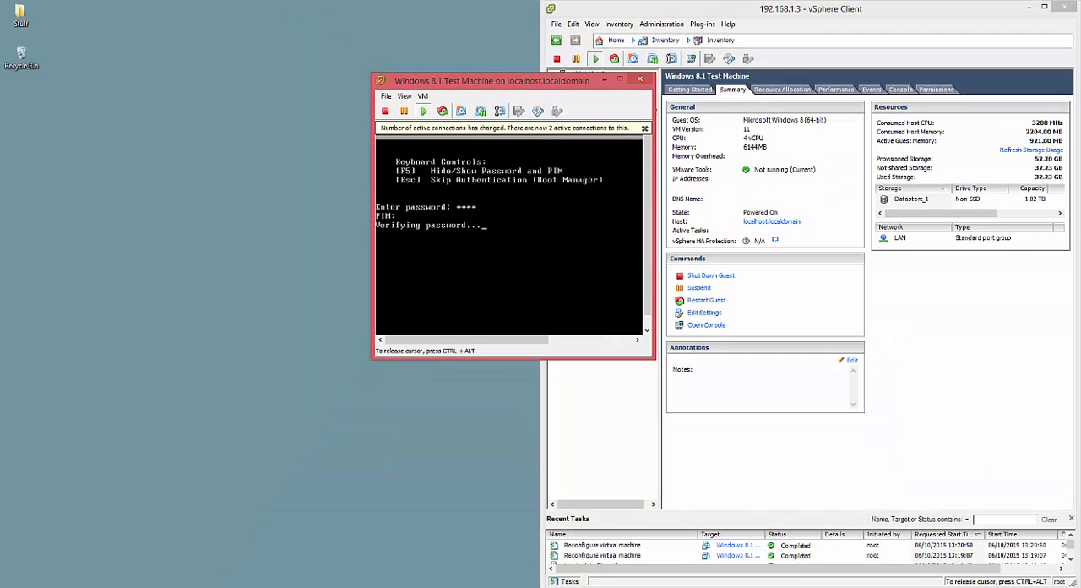
Step: Re-enter the pre-boot password at the boot loader, leave the PIM empty, and release the console cursor
{"action": "key", "text": "ctrl+alt"}
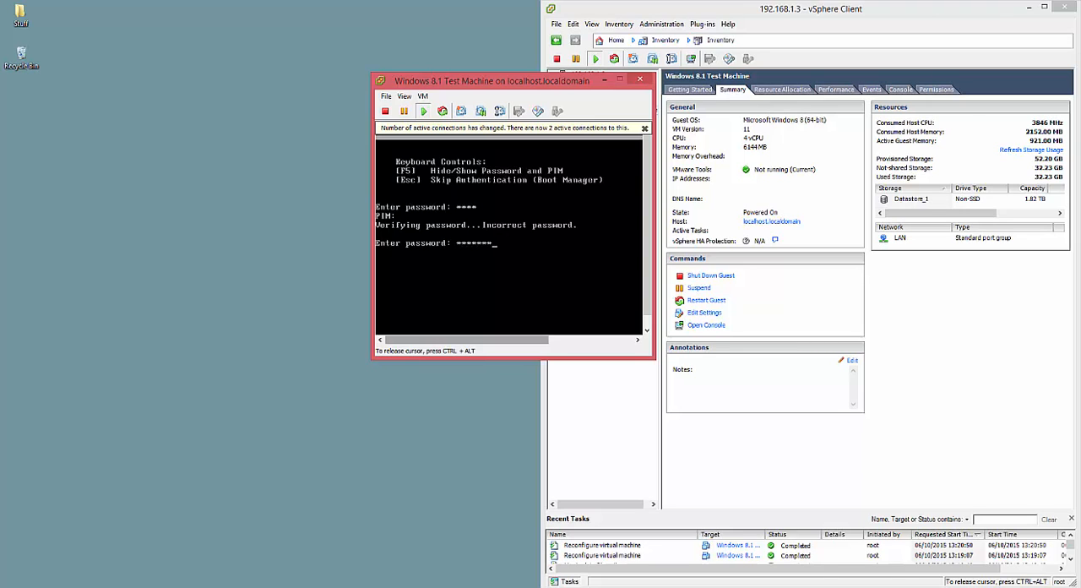
{"action": "type", "text": "*"}
{"action": "key", "text": "Return"}
{"action": "key", "text": "Return"}
{"action": "key", "text": "ctrl+alt"}
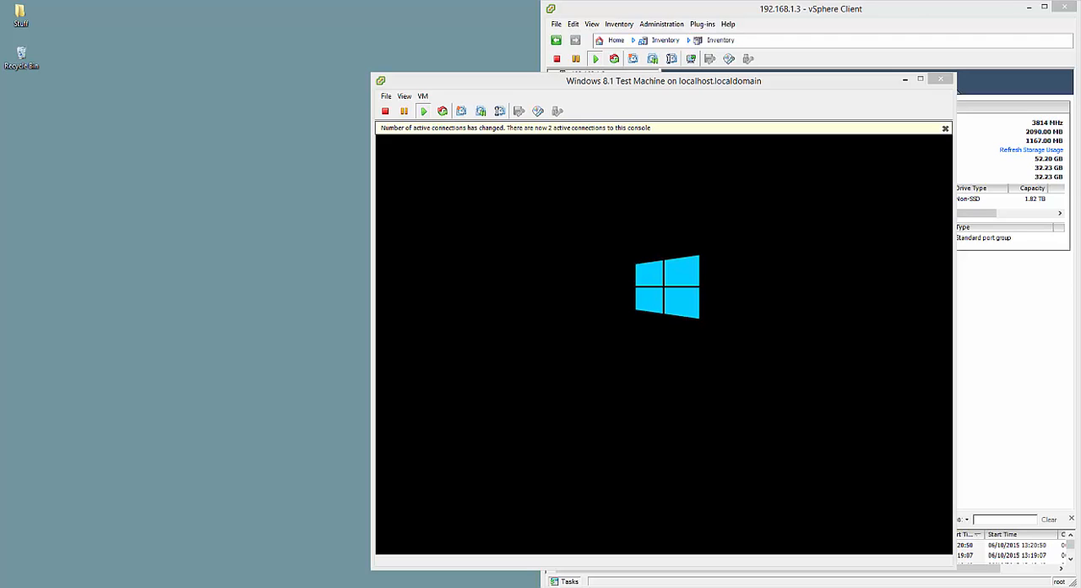
Step: Minimize vSphere Client, move the console window aside, and reconnect to 192.168.1.175 with Remote Desktop Connection using the account password
{"action": "left_click", "coordinate": [1029, 8]}
{"action": "left_click_drag", "start_coordinate": [626, 82], "coordinate": [476, 55]}
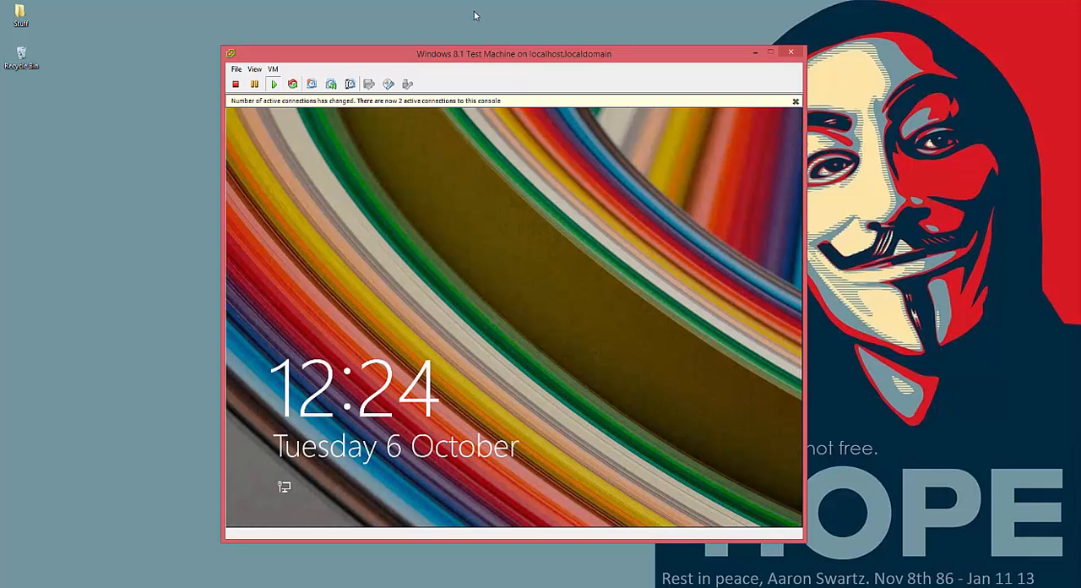
{"action": "left_click", "coordinate": [506, 27]}
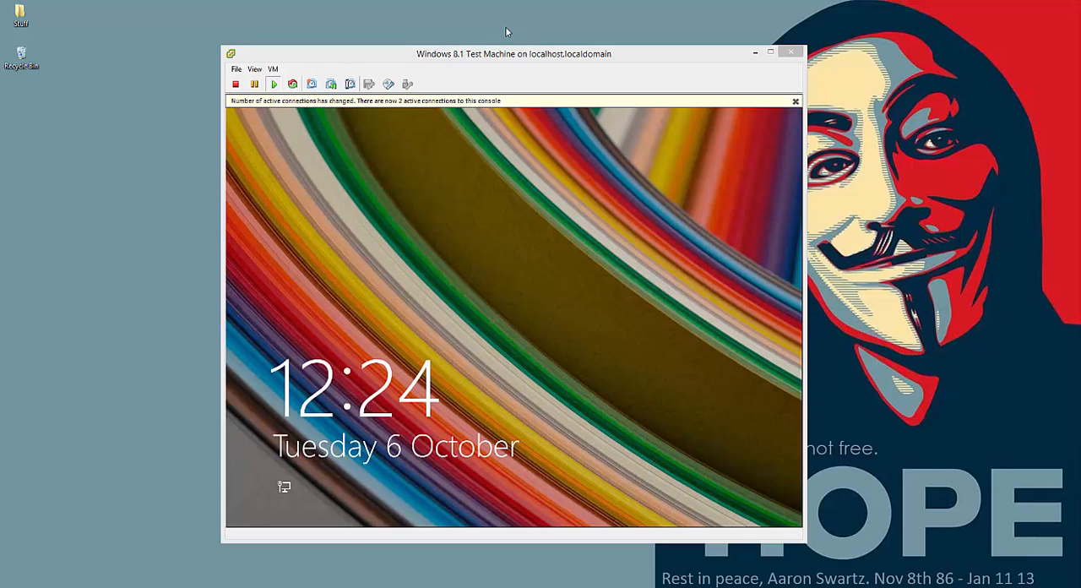
{"action": "key", "text": "super+r"}
{"action": "key", "text": "Return"}
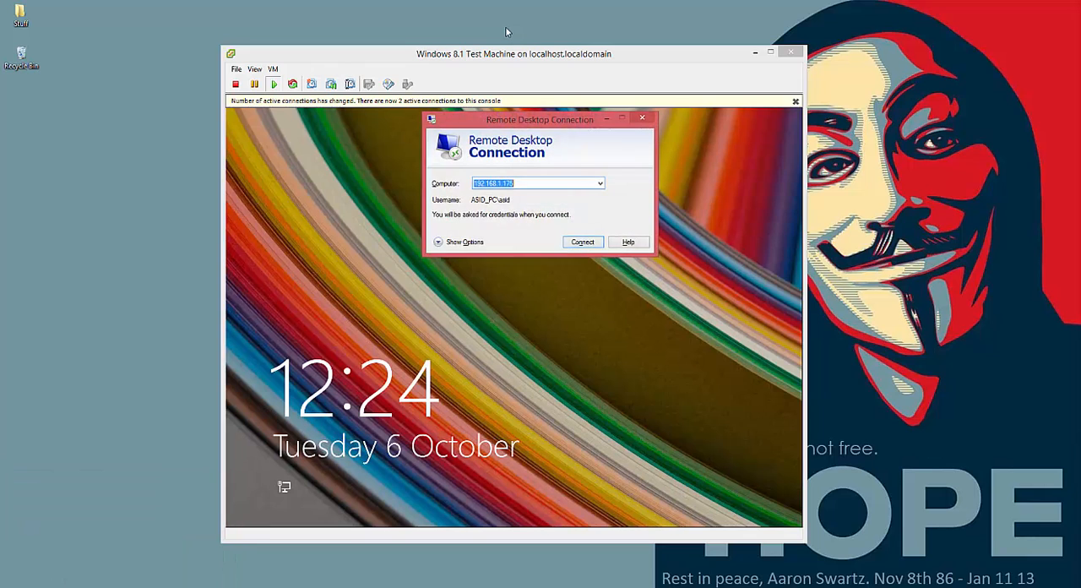
{"action": "key", "text": "Return"}
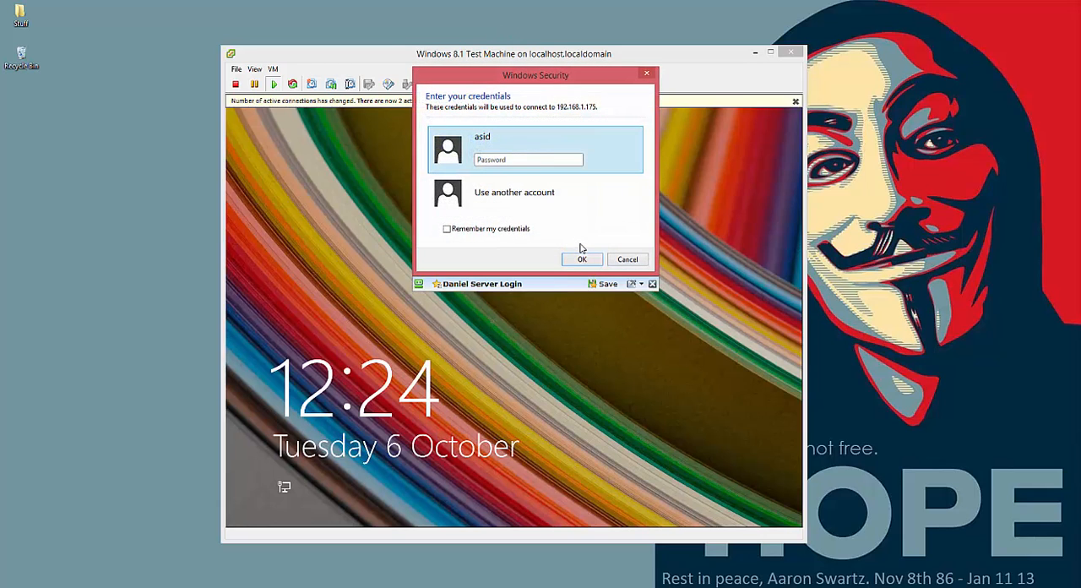
{"action": "type", "text": "•••••••••"}
{"action": "key", "text": "Return"}
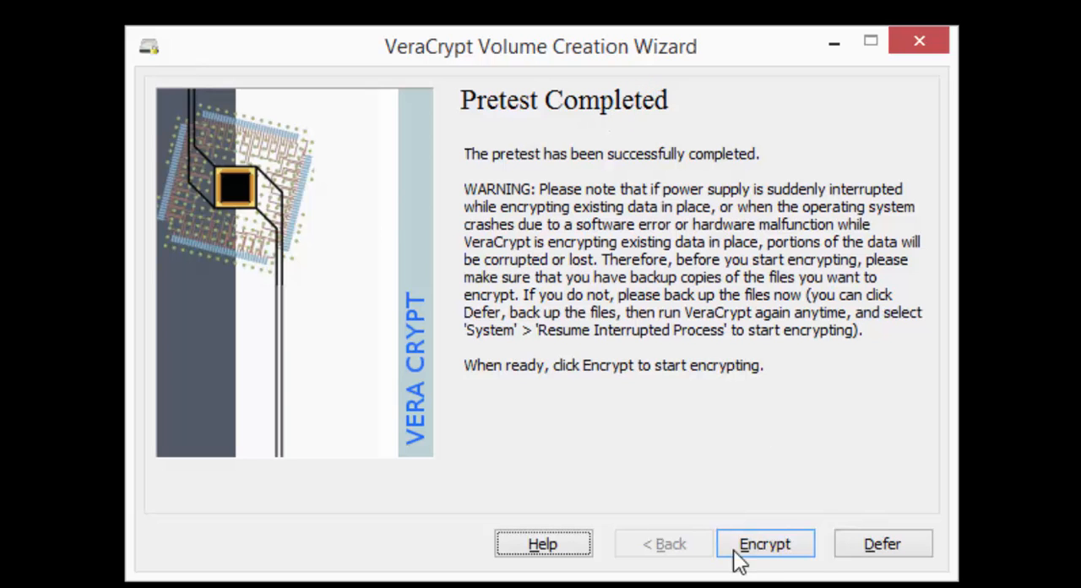
Step: Start encrypting the system drive, accepting the Rescue Disk notes and the User Account Control request, and check Local Disk (C:) in This PC
{"action": "left_click", "coordinate": [764, 549]}
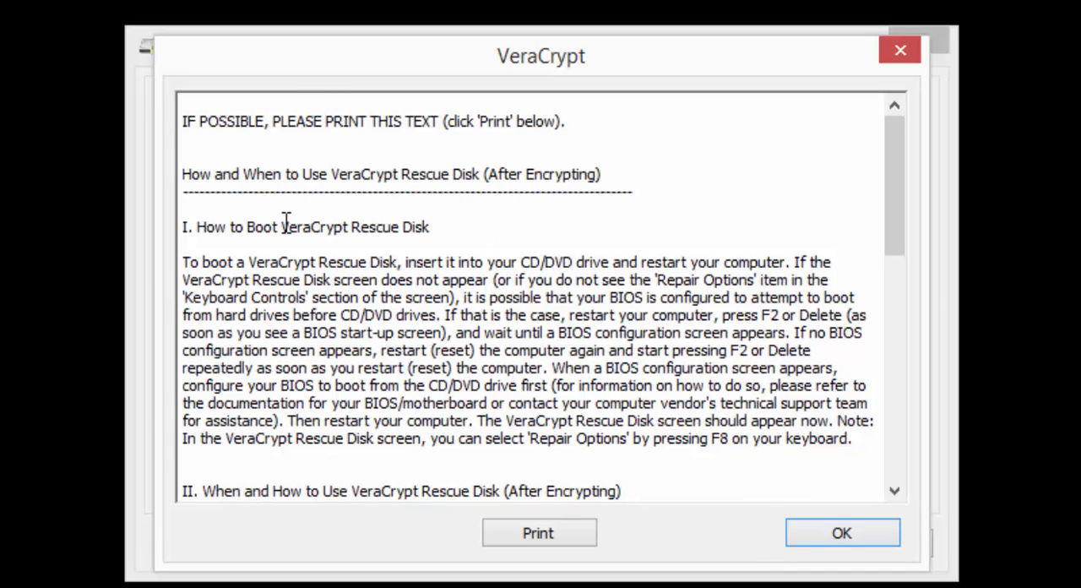
{"action": "left_click_drag", "start_coordinate": [196, 121], "coordinate": [796, 397]}
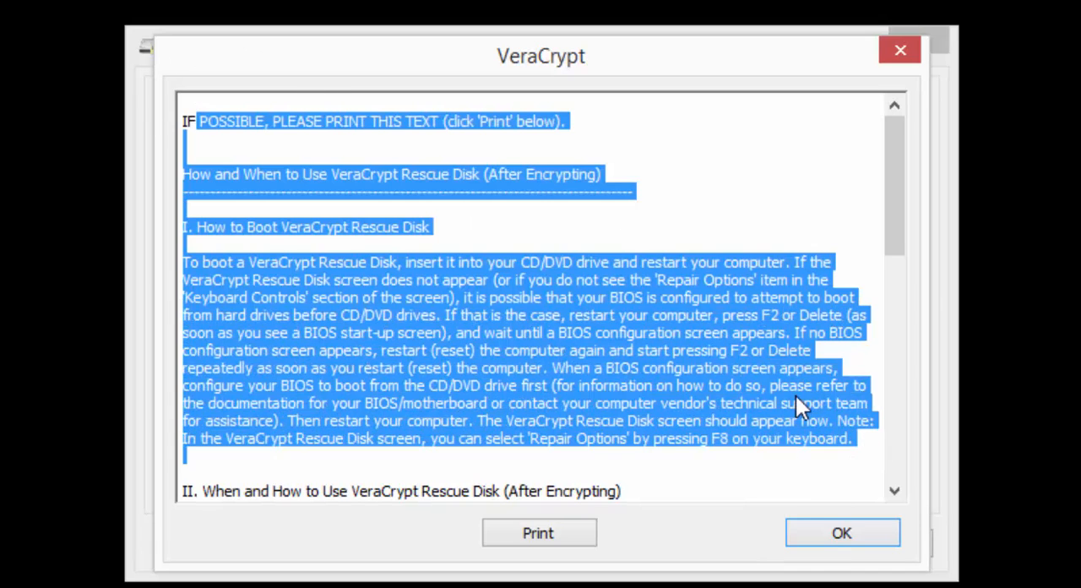
{"action": "left_click", "coordinate": [827, 534]}
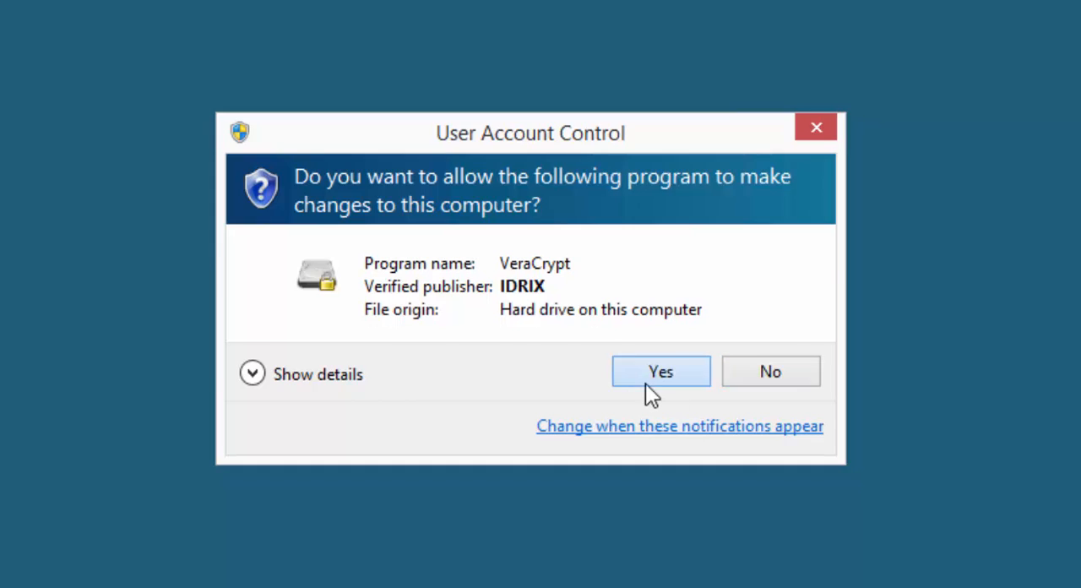
{"action": "left_click", "coordinate": [645, 384]}
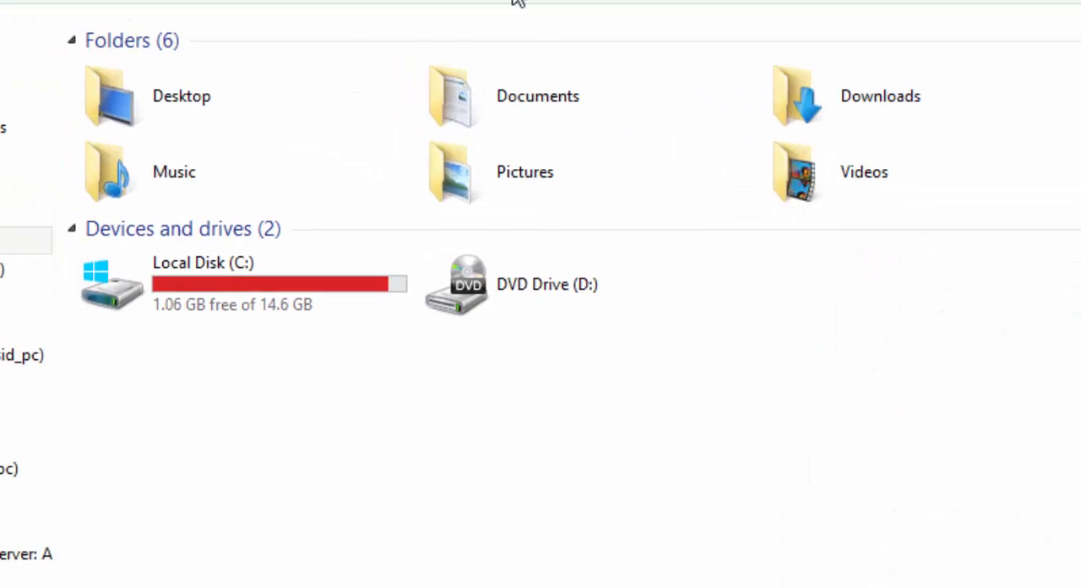
{"action": "left_click", "coordinate": [258, 286]}
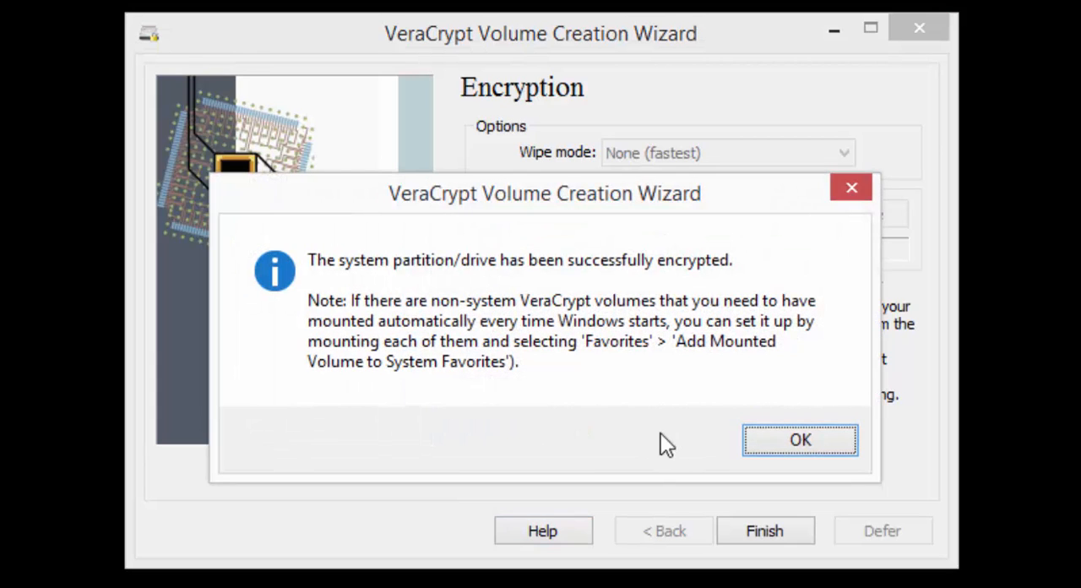
Step: Acknowledge the completed encryption, finish the wizard, and reopen VeraCrypt from the desktop to view the system drive entry
{"action": "left_click", "coordinate": [801, 441]}
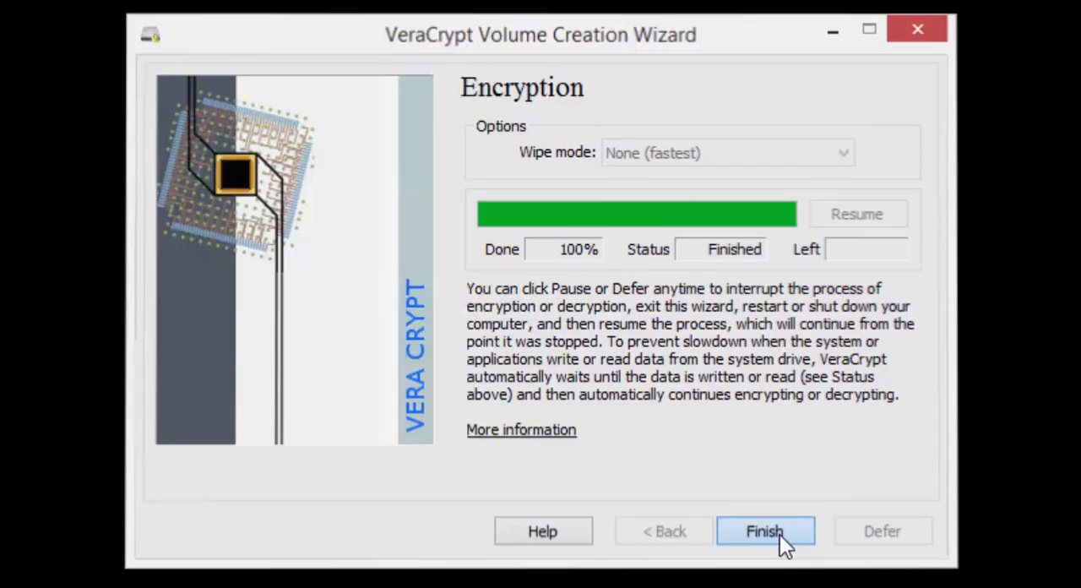
{"action": "left_click", "coordinate": [780, 535]}
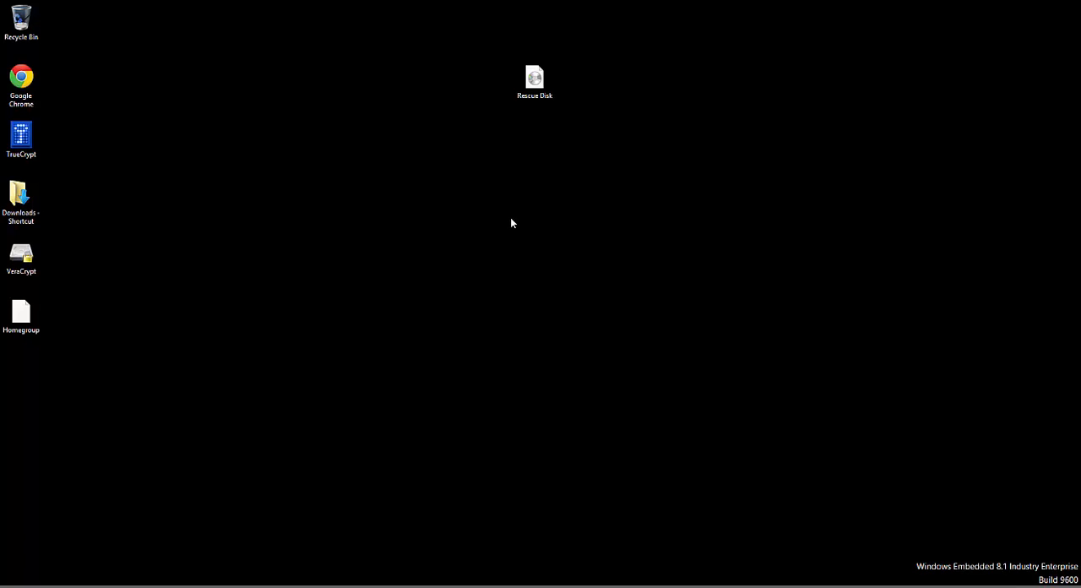
{"action": "double_click", "coordinate": [21, 254]}
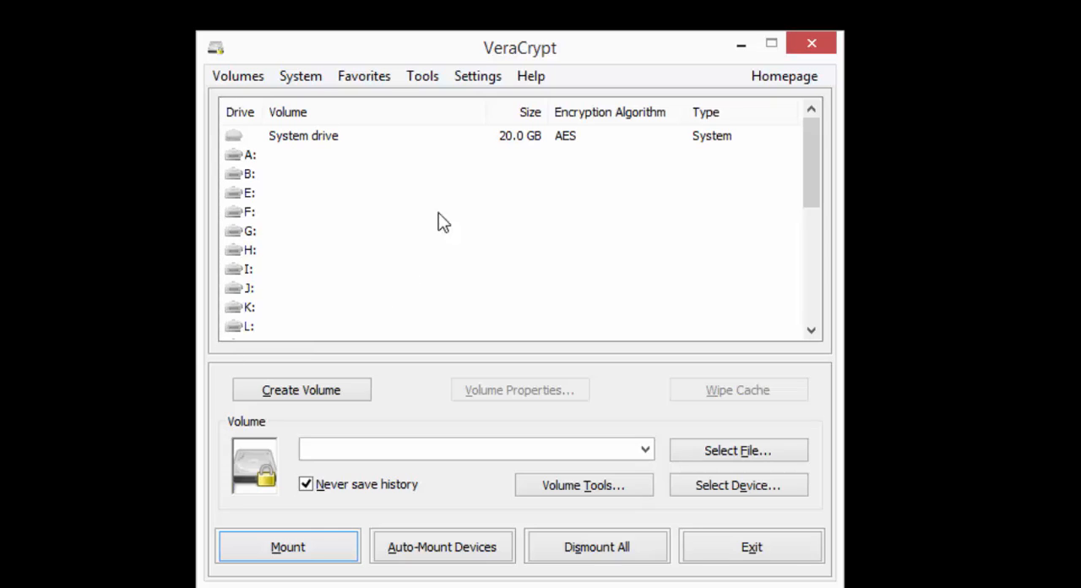
Step: Select the system drive entry and look up the Permanently Decrypt command for it
{"action": "left_click", "coordinate": [295, 140]}
{"action": "left_click", "coordinate": [228, 79]}
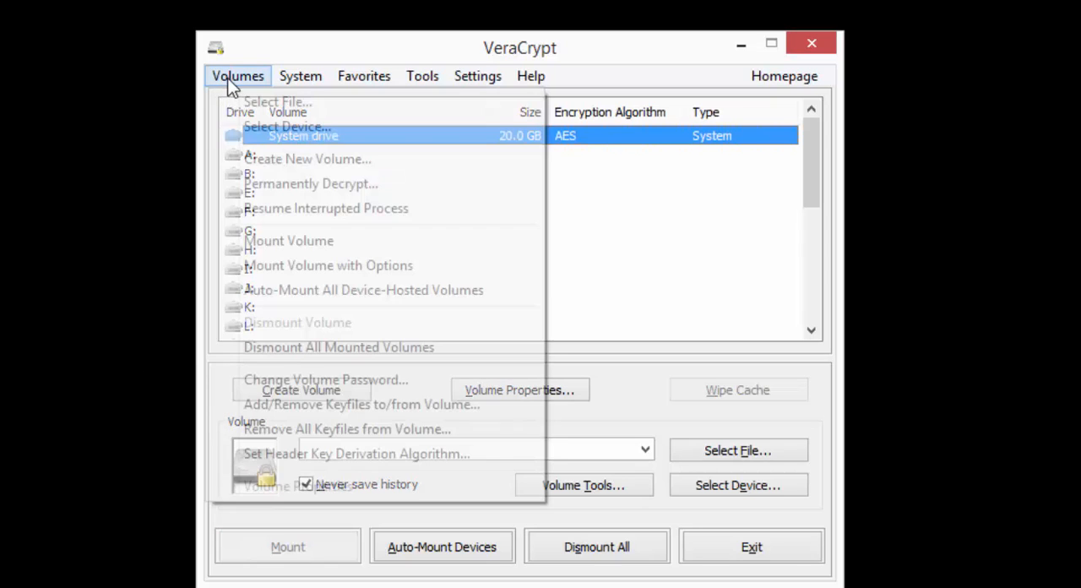
{"action": "left_click", "coordinate": [311, 185]}
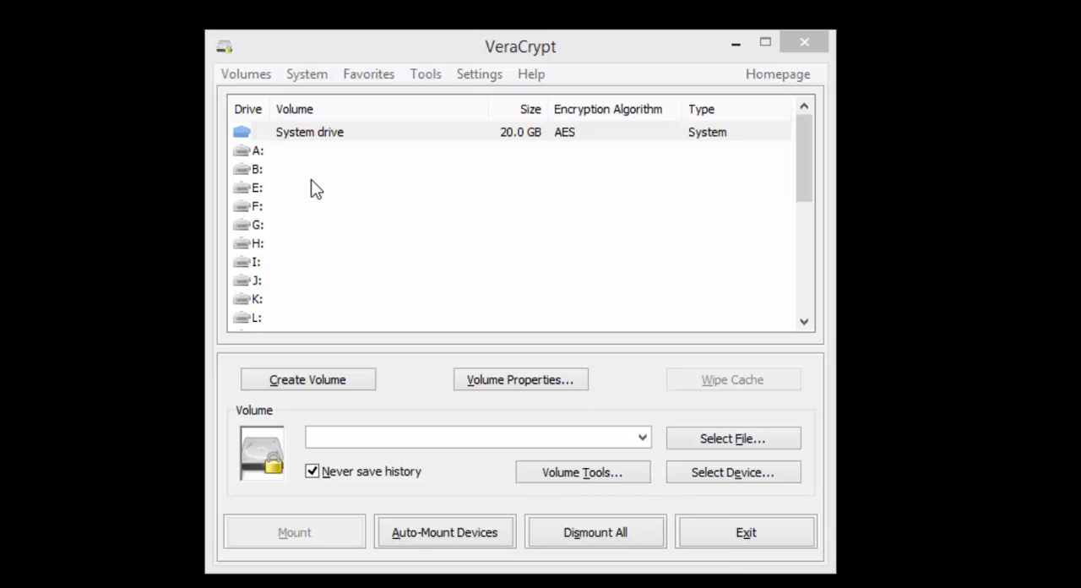
Step: Start creating an encrypted file container as a standard VeraCrypt volume
{"action": "left_click", "coordinate": [301, 384]}
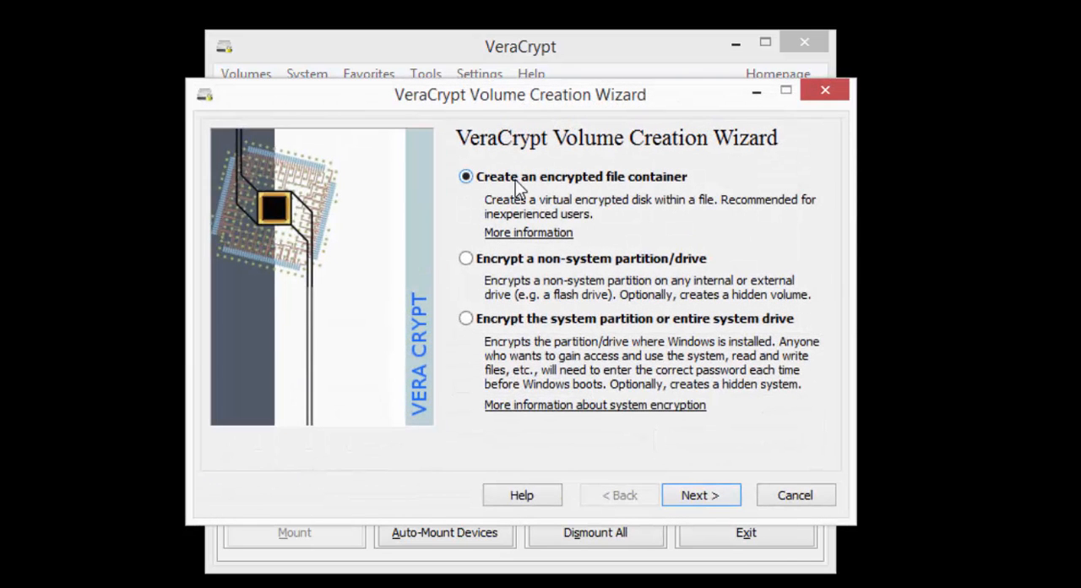
{"action": "left_click", "coordinate": [702, 495]}
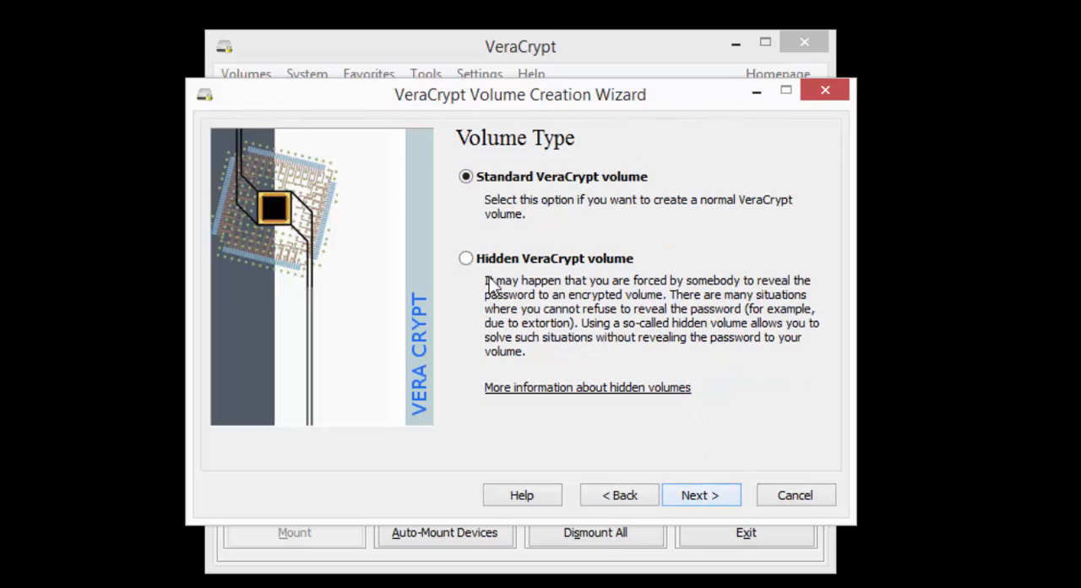
{"action": "left_click", "coordinate": [700, 496]}
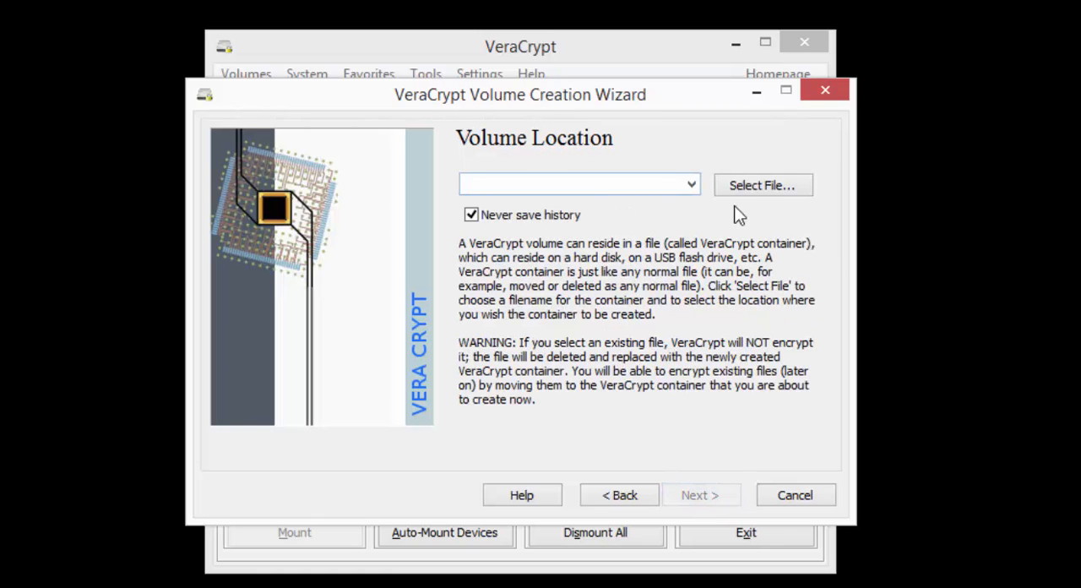
Step: Set the volume location to C:\admin\secure_container, picking the existing secure_container file in the admin folder
{"action": "left_click", "coordinate": [766, 192]}
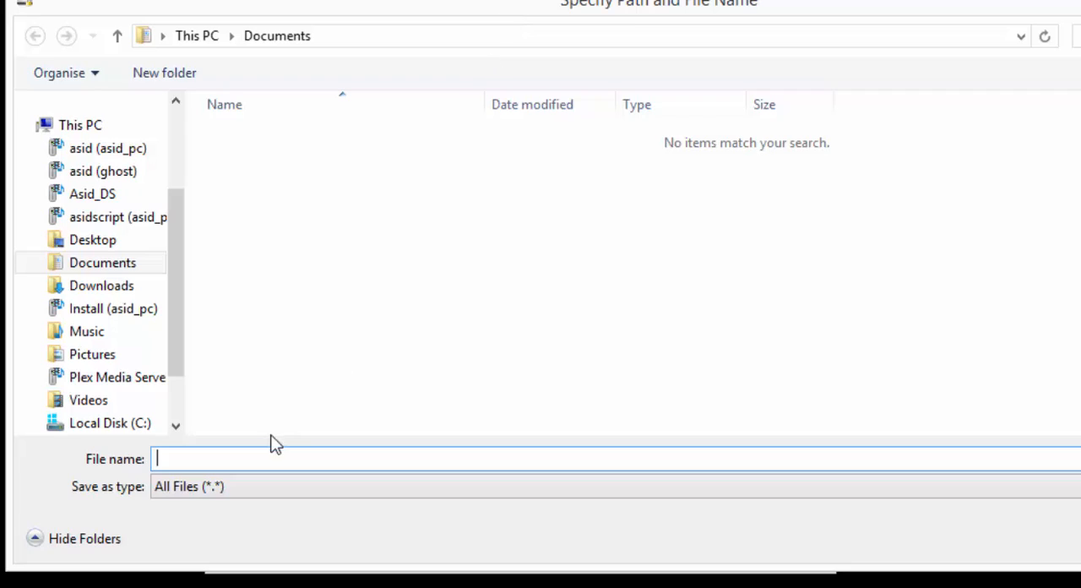
{"action": "type", "text": "secure_container"}
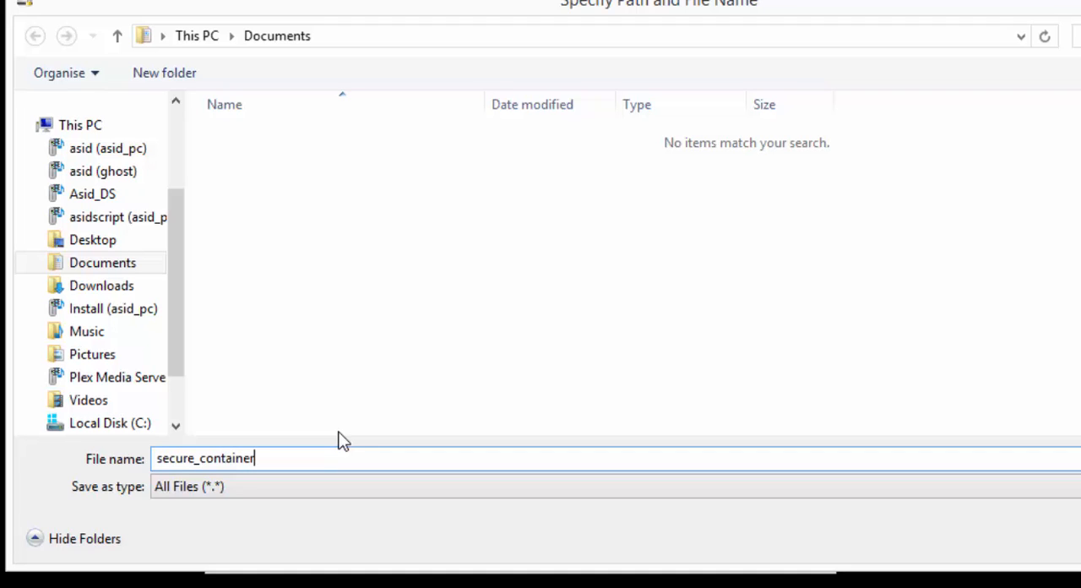
{"action": "left_click", "coordinate": [111, 423]}
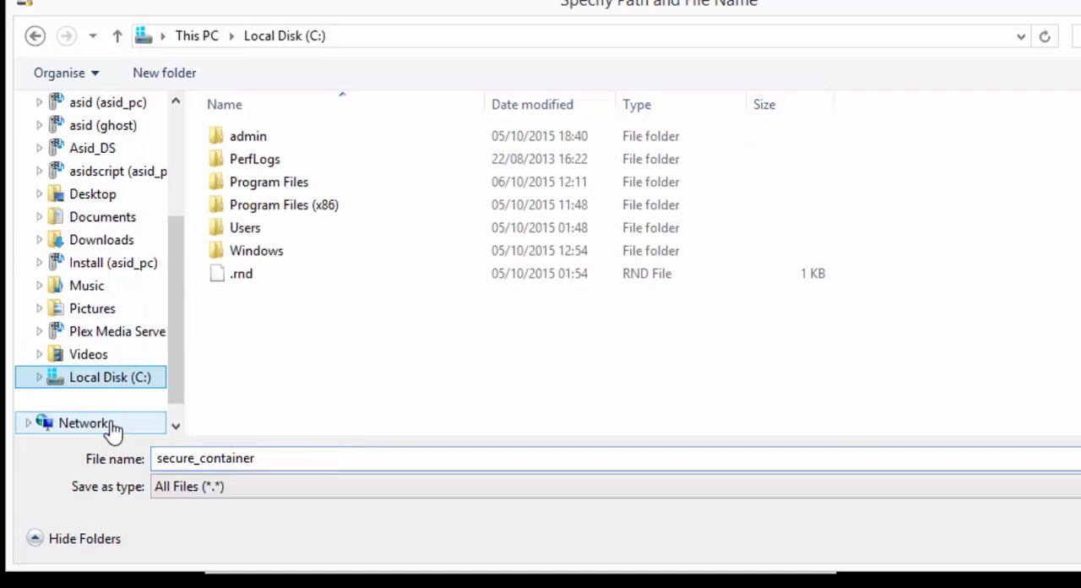
{"action": "double_click", "coordinate": [230, 140]}
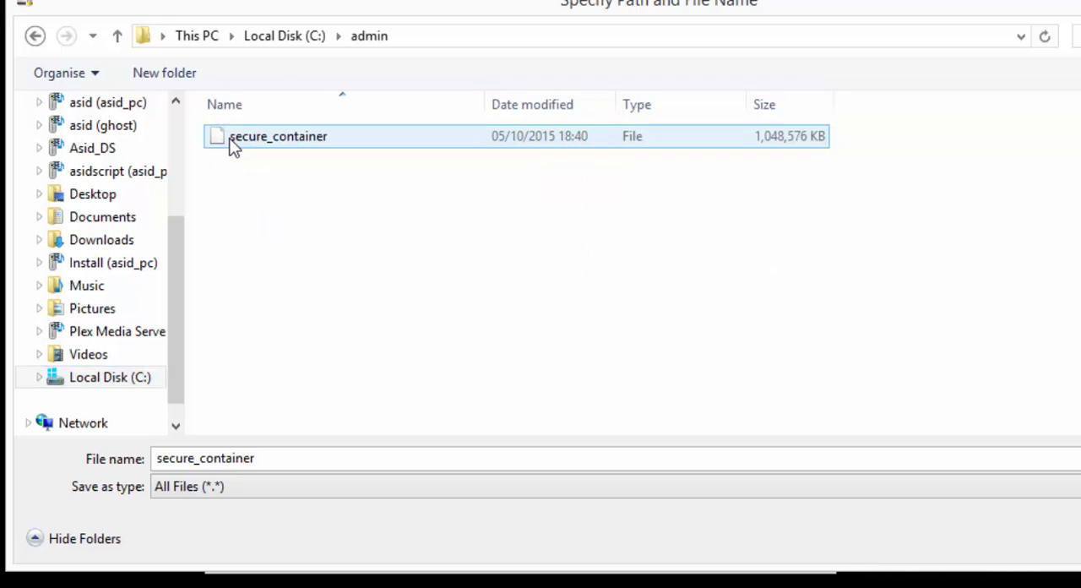
{"action": "left_click", "coordinate": [236, 135]}
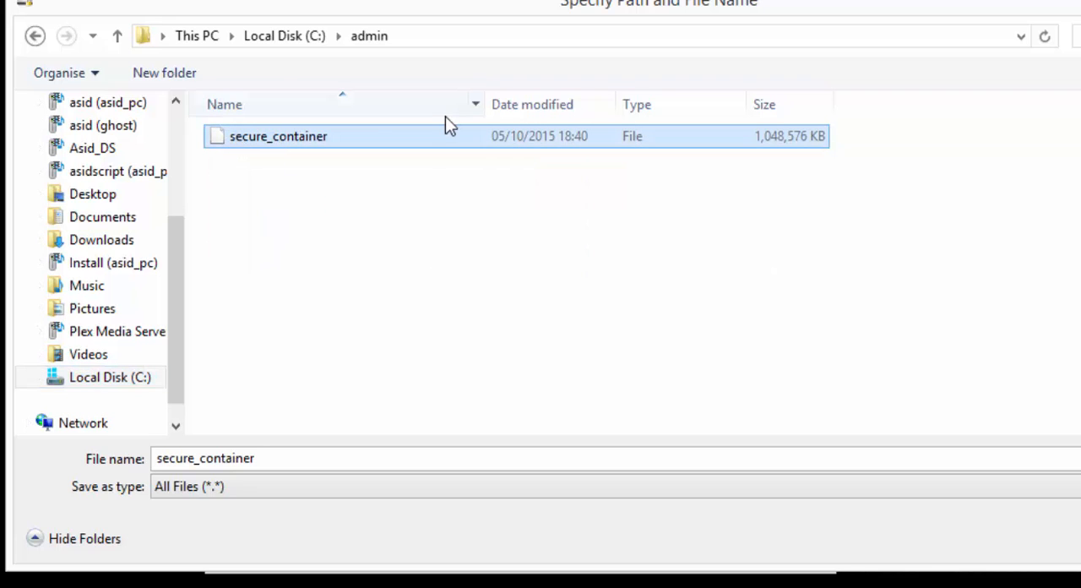
{"action": "key", "text": "Return"}
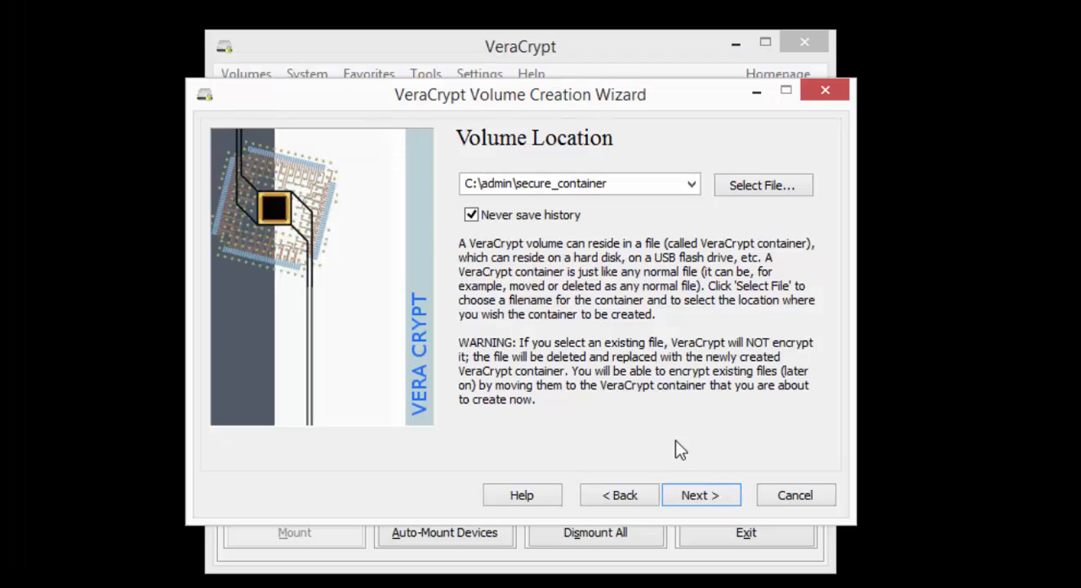
{"action": "left_click", "coordinate": [701, 496]}
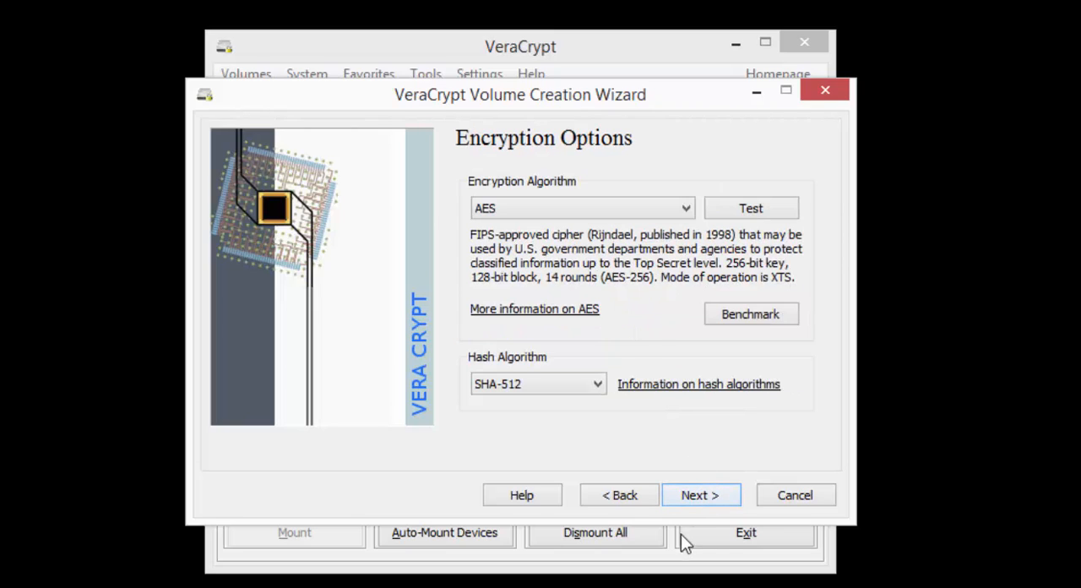
Step: Accept AES encryption with the SHA-512 hash and set the container size to 1 GB
{"action": "left_click", "coordinate": [722, 499]}
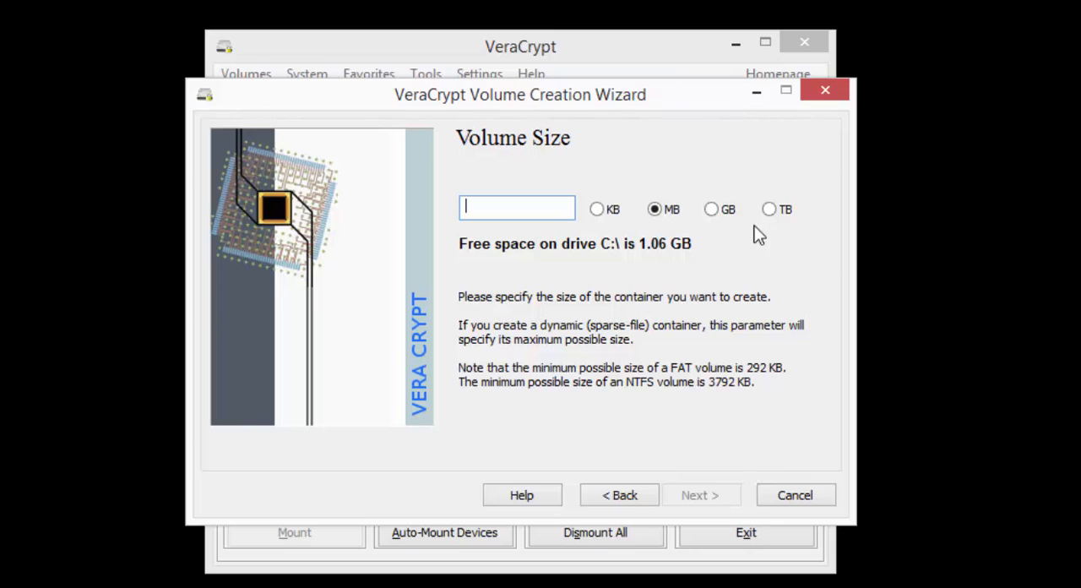
{"action": "left_click", "coordinate": [711, 210]}
{"action": "left_click", "coordinate": [543, 211]}
{"action": "type", "text": "1"}
{"action": "left_click", "coordinate": [704, 493]}
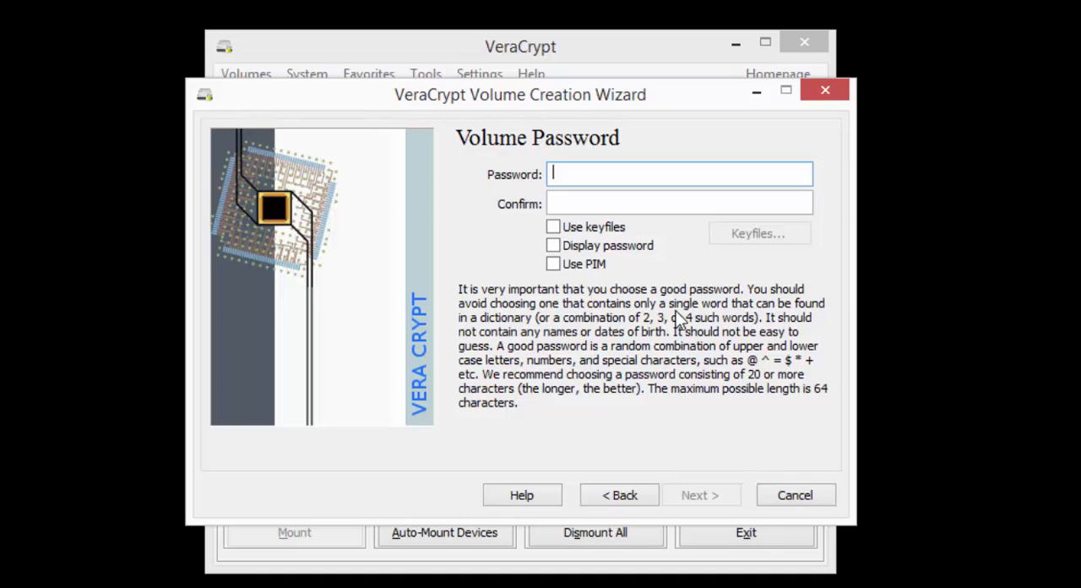
Step: Enter and confirm the volume password, accepting the use of a short password
{"action": "type", "text": "********"}
{"action": "key", "text": "Tab"}
{"action": "type", "text": "********"}
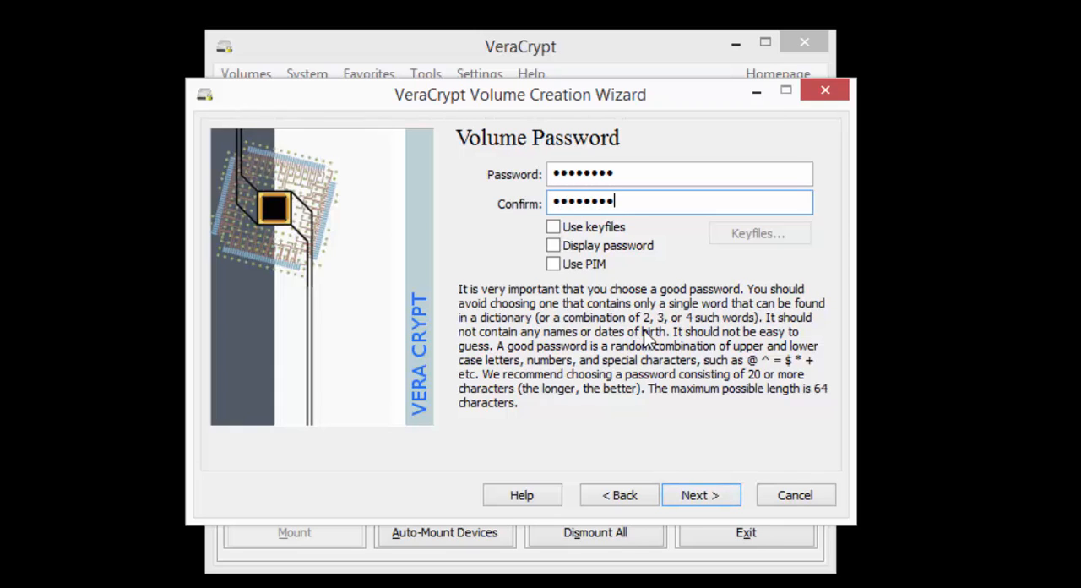
{"action": "left_click", "coordinate": [718, 490]}
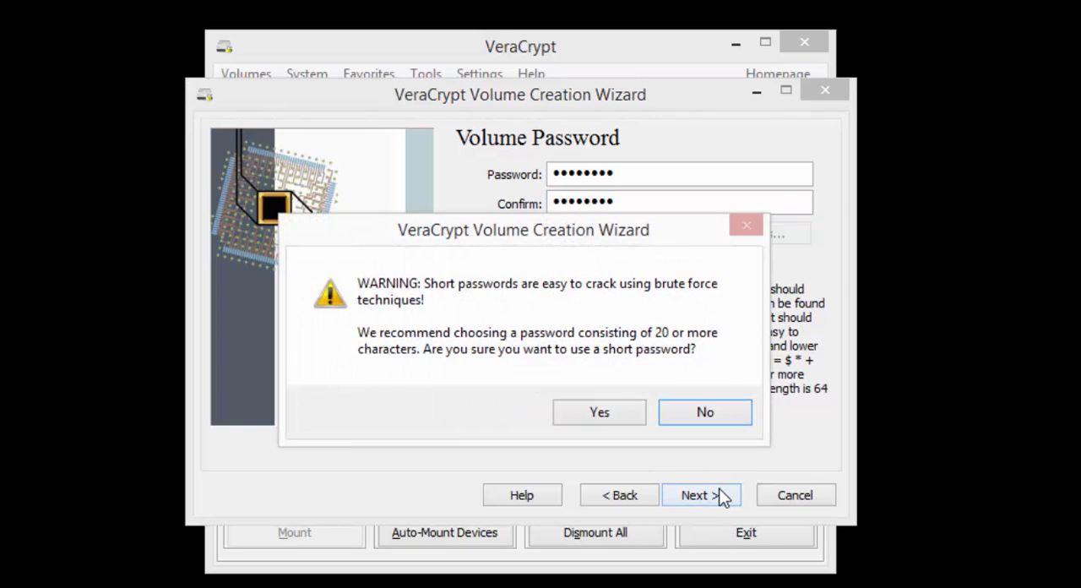
{"action": "left_click", "coordinate": [598, 414]}
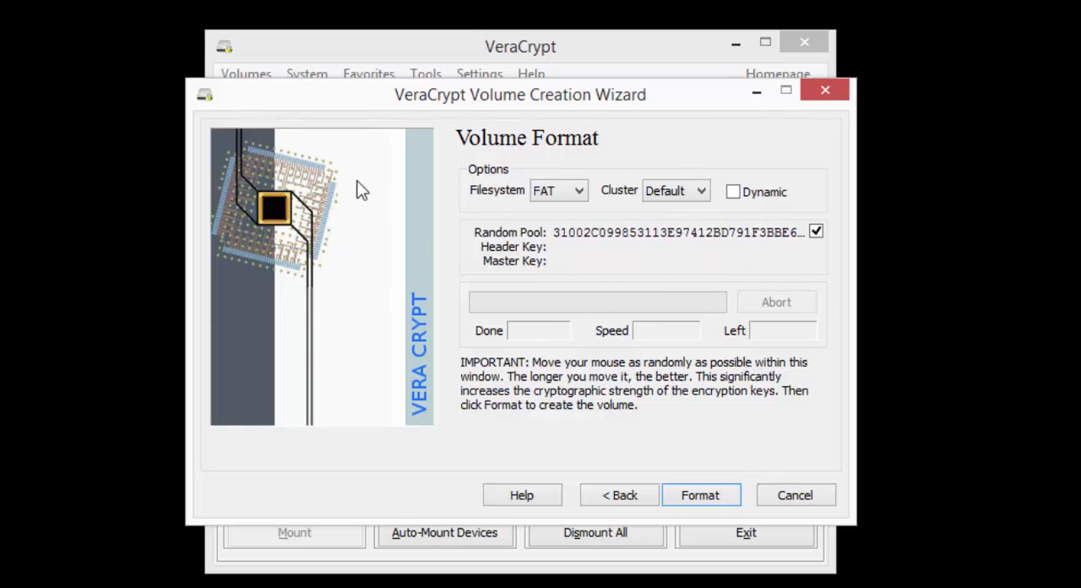
Step: Format the container as a dynamic NTFS volume, agreeing to sparse-file hosting and replacement of the existing secure_container file
{"action": "left_click", "coordinate": [548, 193]}
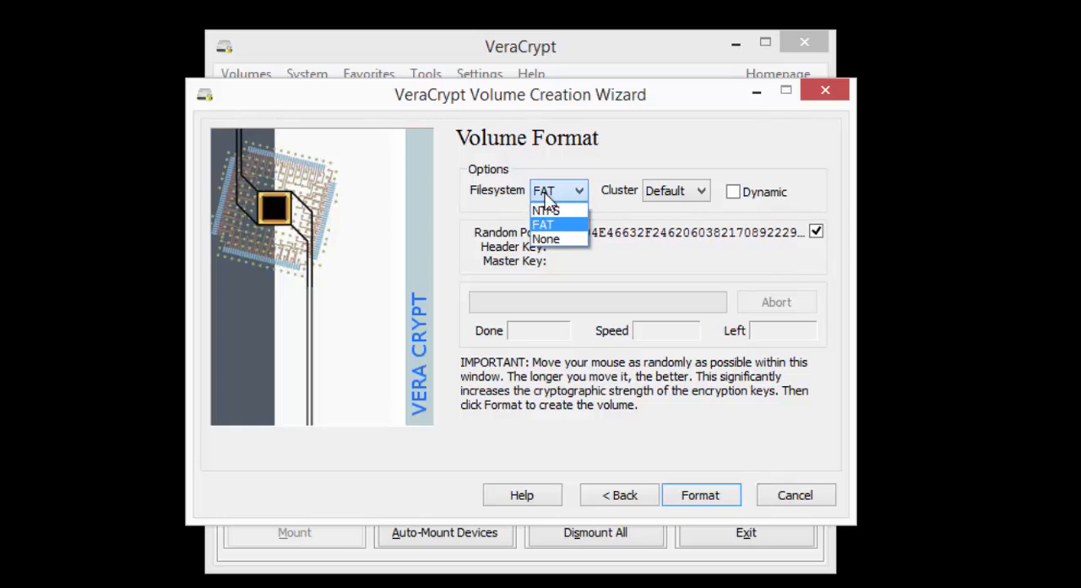
{"action": "left_click", "coordinate": [545, 210]}
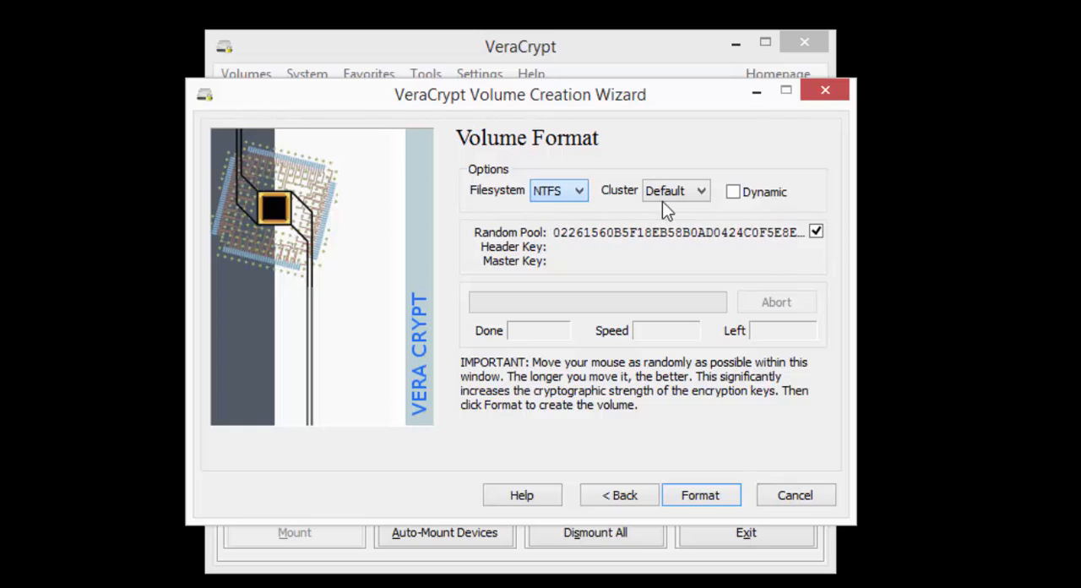
{"action": "left_click", "coordinate": [732, 192]}
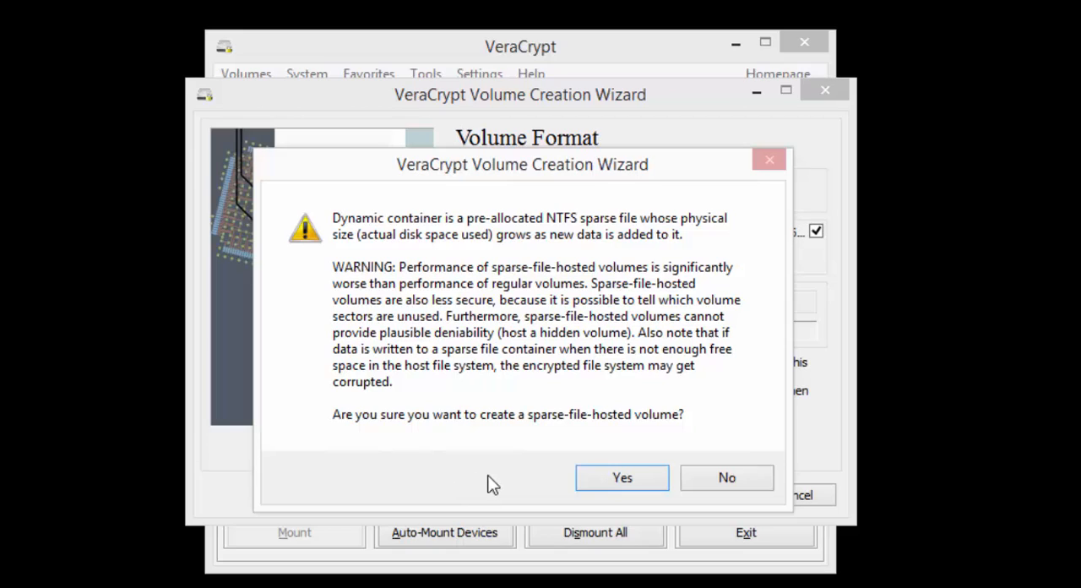
{"action": "left_click", "coordinate": [639, 479]}
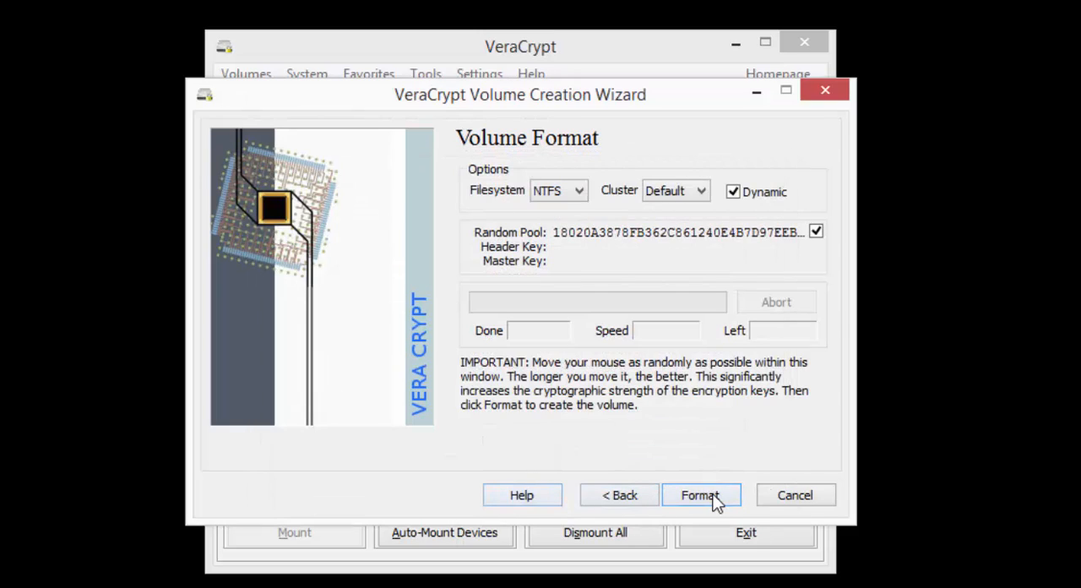
{"action": "left_click", "coordinate": [708, 499]}
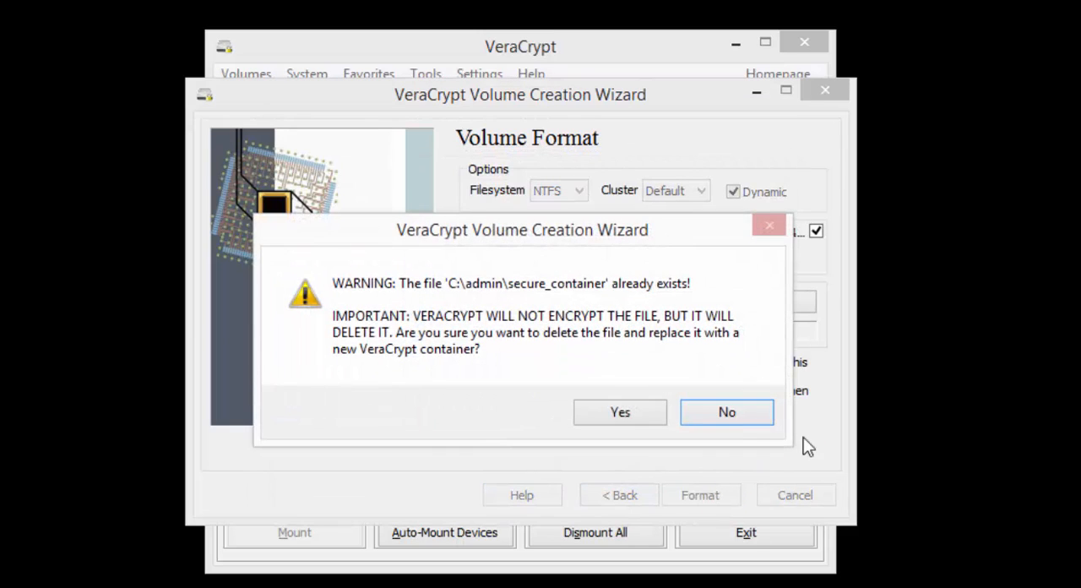
{"action": "left_click", "coordinate": [621, 412]}
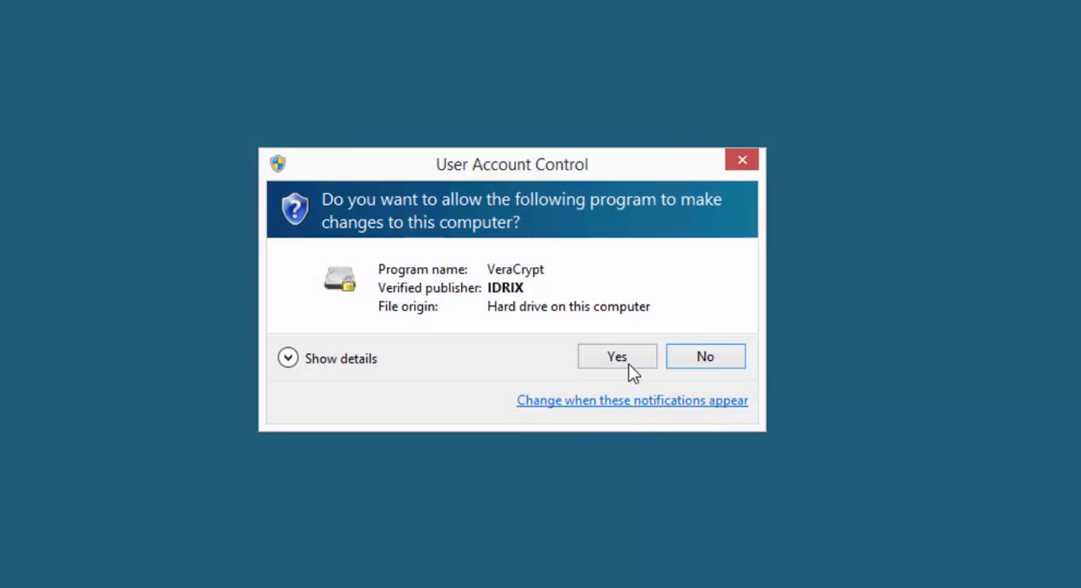
Step: View the admin folder on Local Disk (C:) in File Explorer and move its window clear of the wizard
{"action": "left_click", "coordinate": [628, 364]}
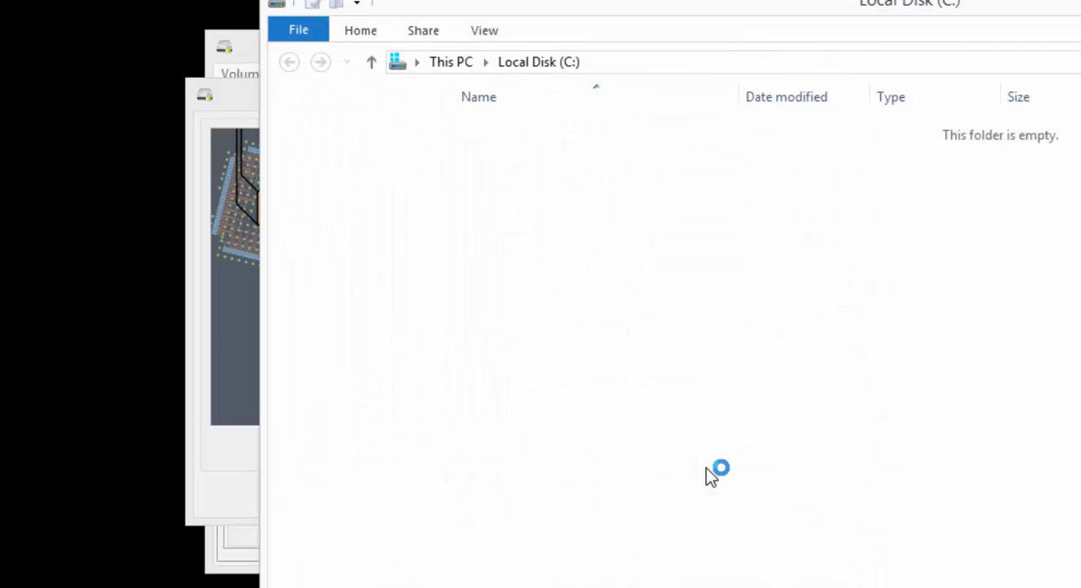
{"action": "key", "text": "Down"}
{"action": "key", "text": "Return"}
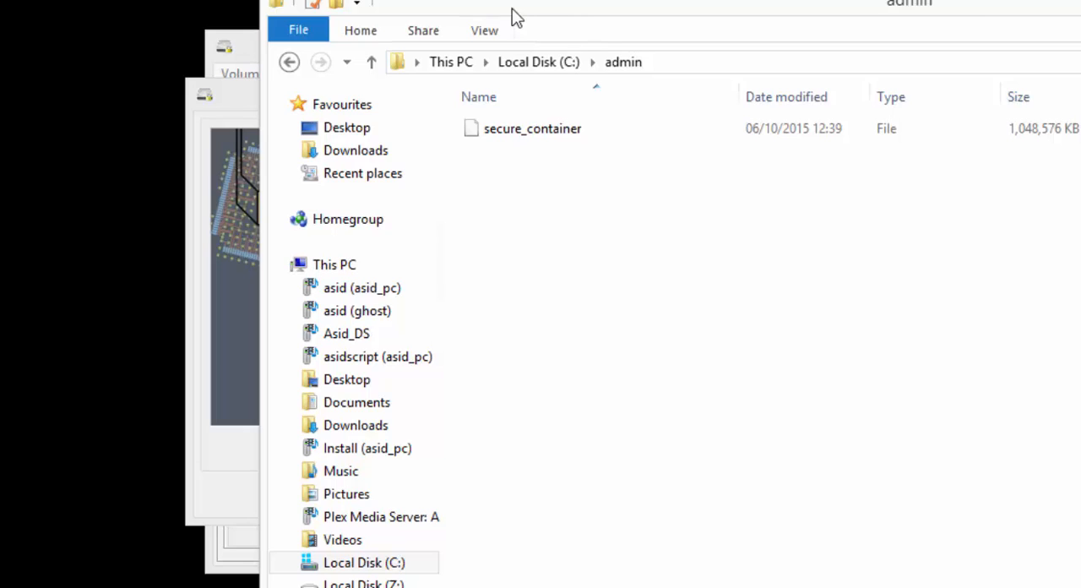
{"action": "left_click_drag", "start_coordinate": [512, 9], "coordinate": [1080, 1]}
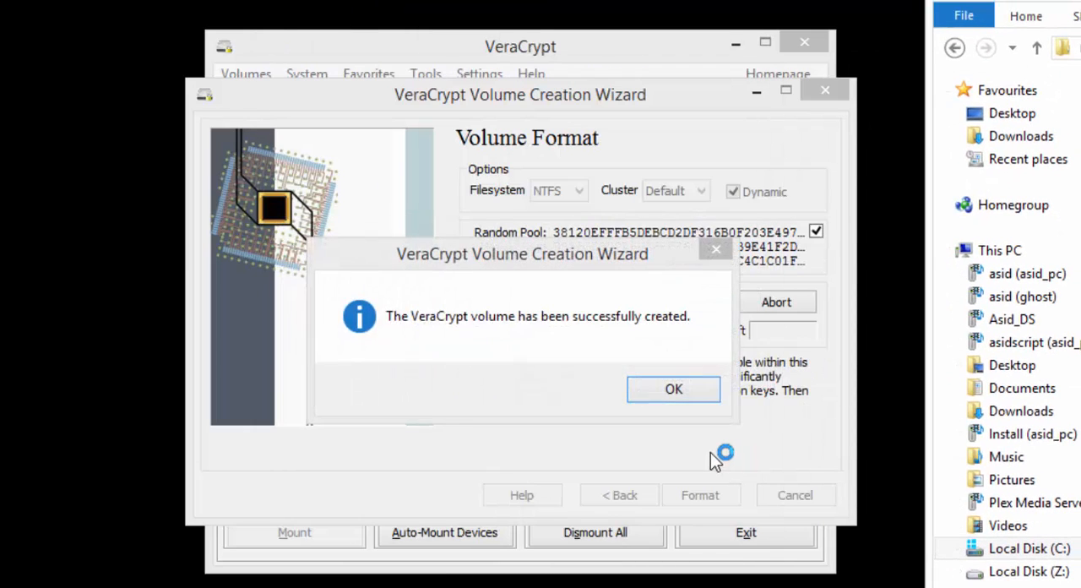
Step: Acknowledge the volume creation and the dynamic container size note, and exit the Volume Creation Wizard
{"action": "left_click", "coordinate": [677, 392]}
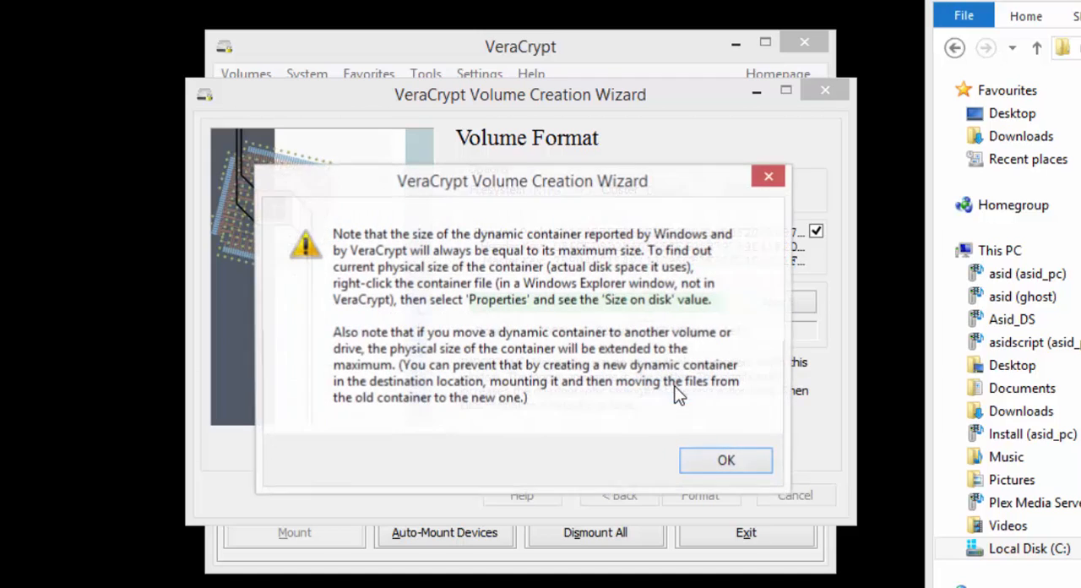
{"action": "left_click", "coordinate": [726, 465]}
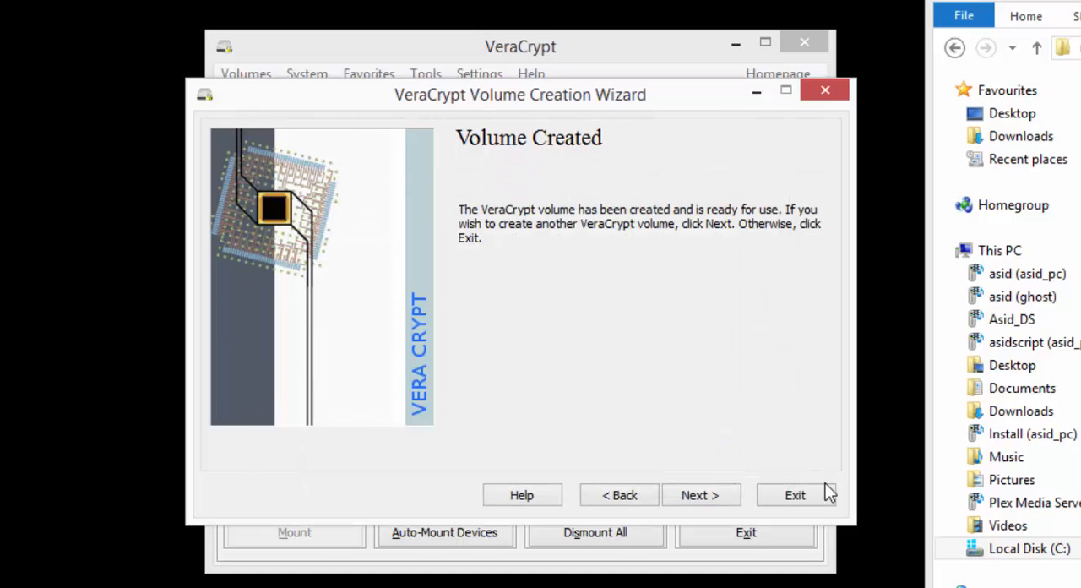
{"action": "left_click", "coordinate": [798, 496]}
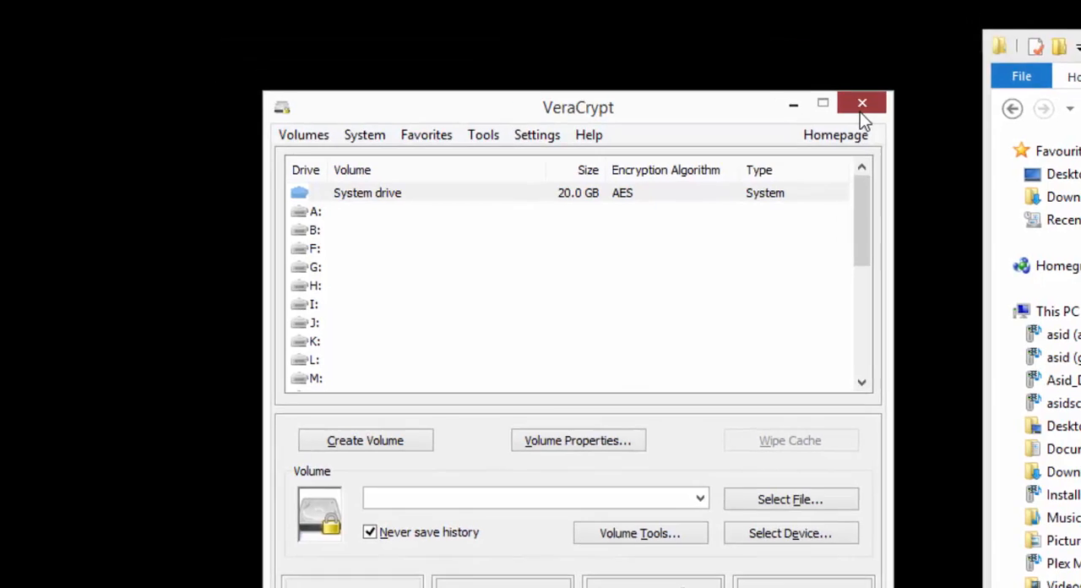
Step: Close the VeraCrypt window, examine the secure_container file in the admin folder, and minimize File Explorer
{"action": "left_click", "coordinate": [804, 44]}
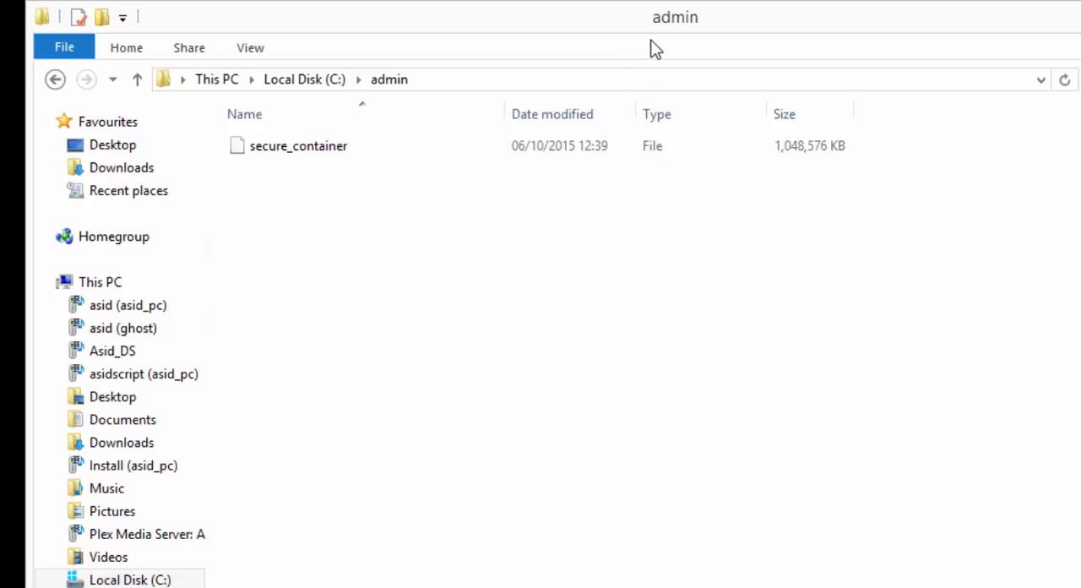
{"action": "left_click", "coordinate": [266, 147]}
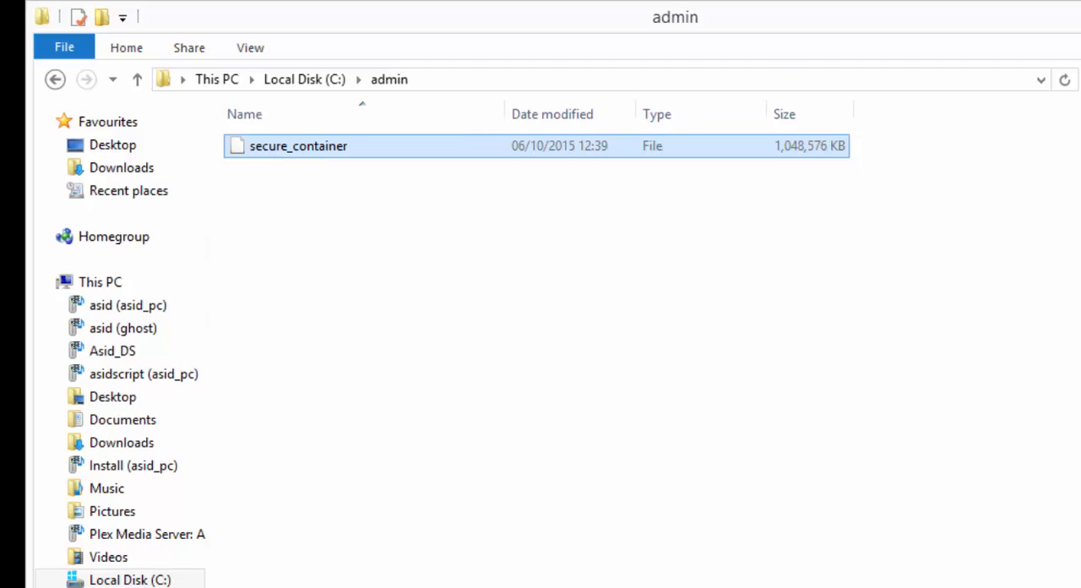
{"action": "key", "text": "super+Down"}
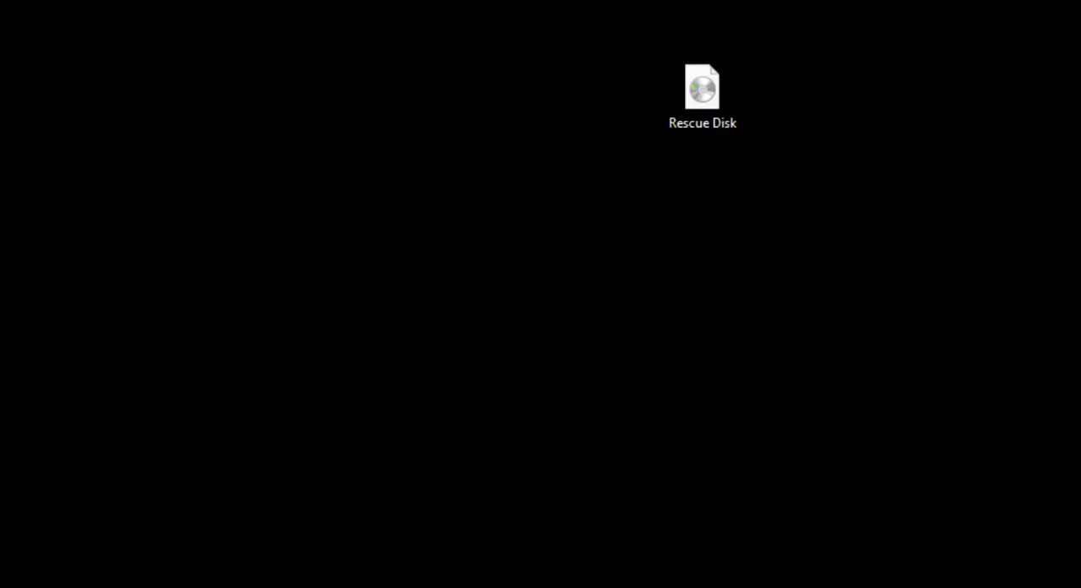
Step: Switch back to VeraCrypt and choose the secure_container file from the admin folder on Local Disk (C:) as the volume
{"action": "key", "text": "alt+Tab"}
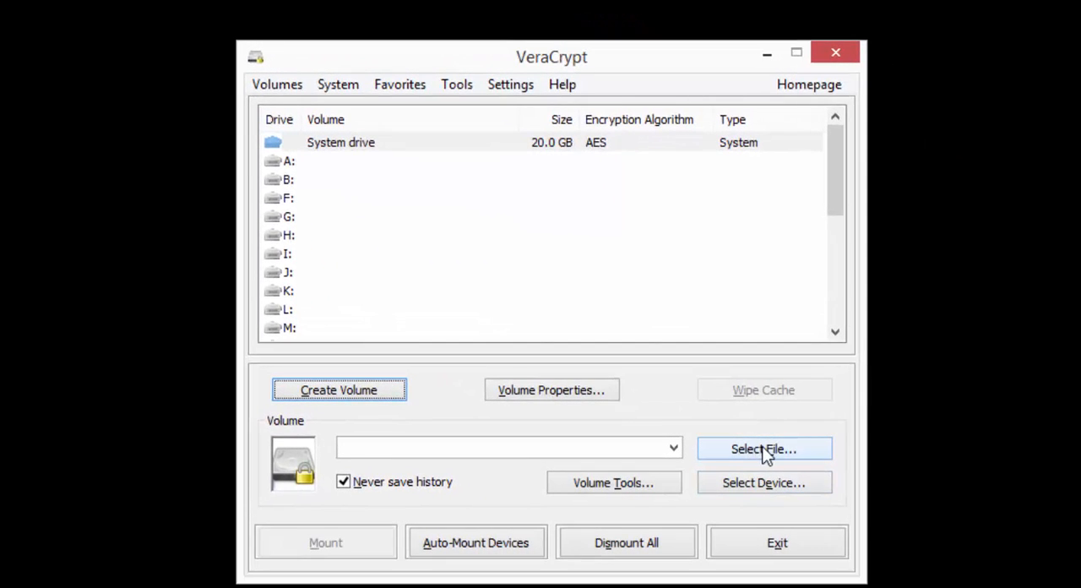
{"action": "left_click", "coordinate": [762, 449]}
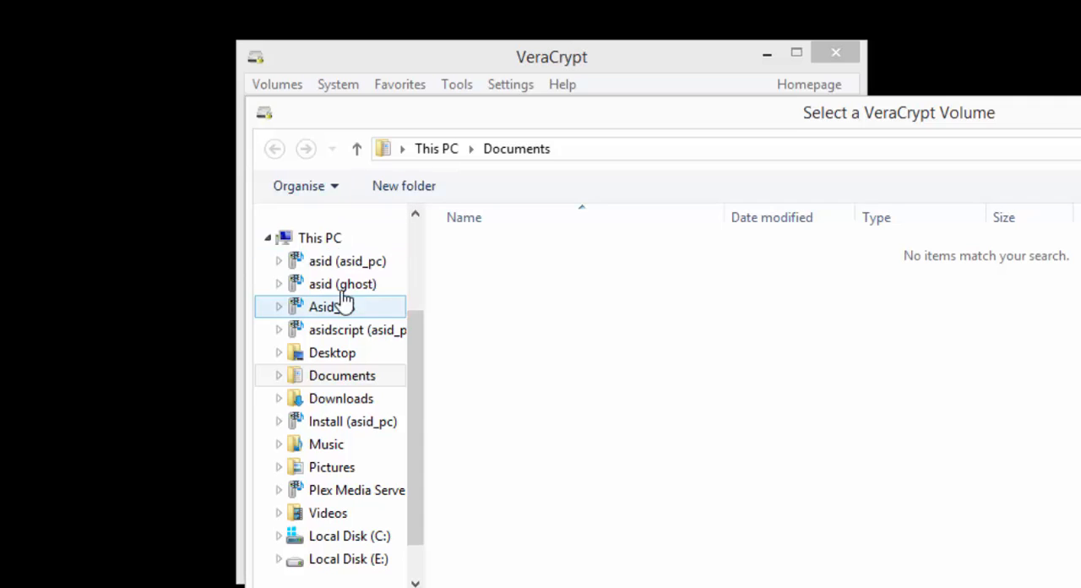
{"action": "left_click", "coordinate": [350, 539]}
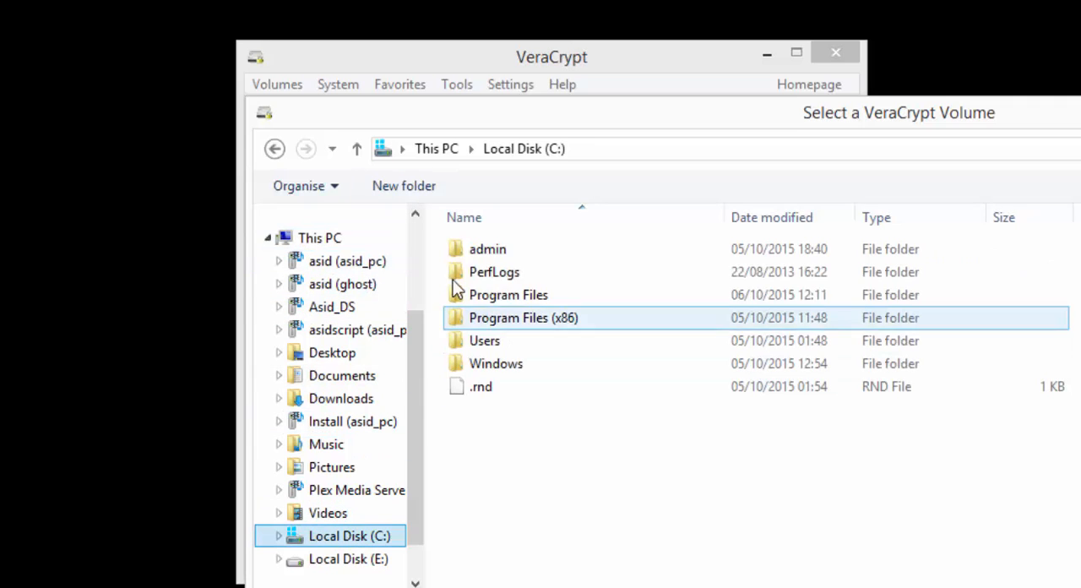
{"action": "double_click", "coordinate": [475, 251]}
{"action": "left_click", "coordinate": [476, 254]}
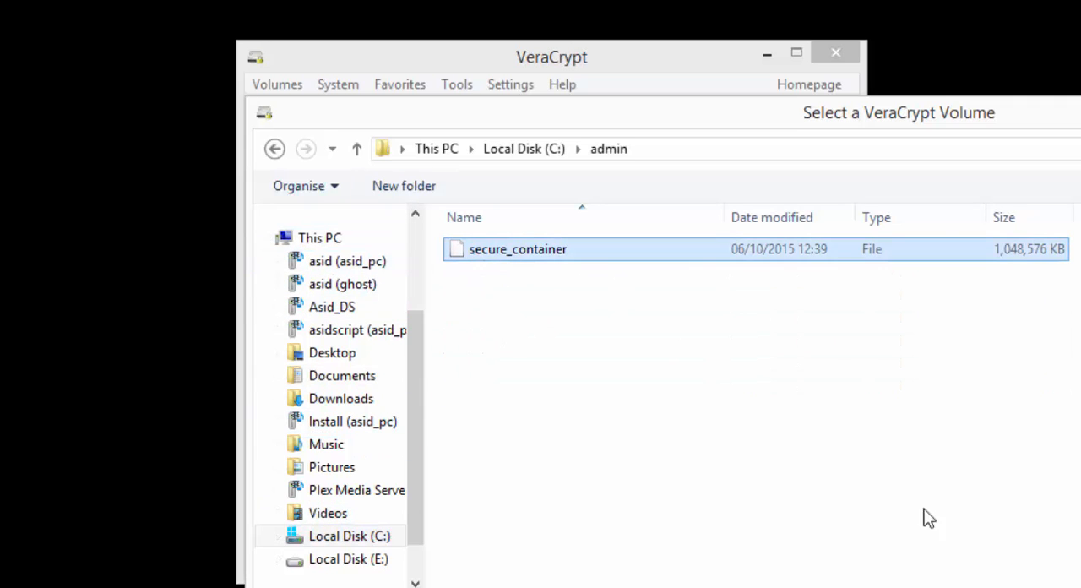
{"action": "key", "text": "Return"}
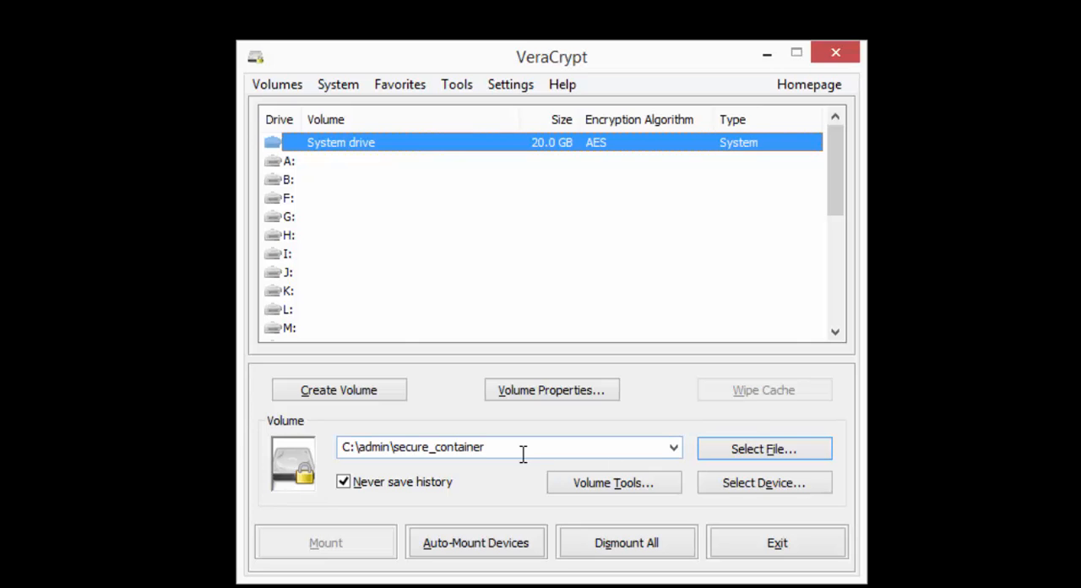
{"action": "left_click_drag", "start_coordinate": [521, 454], "coordinate": [223, 430]}
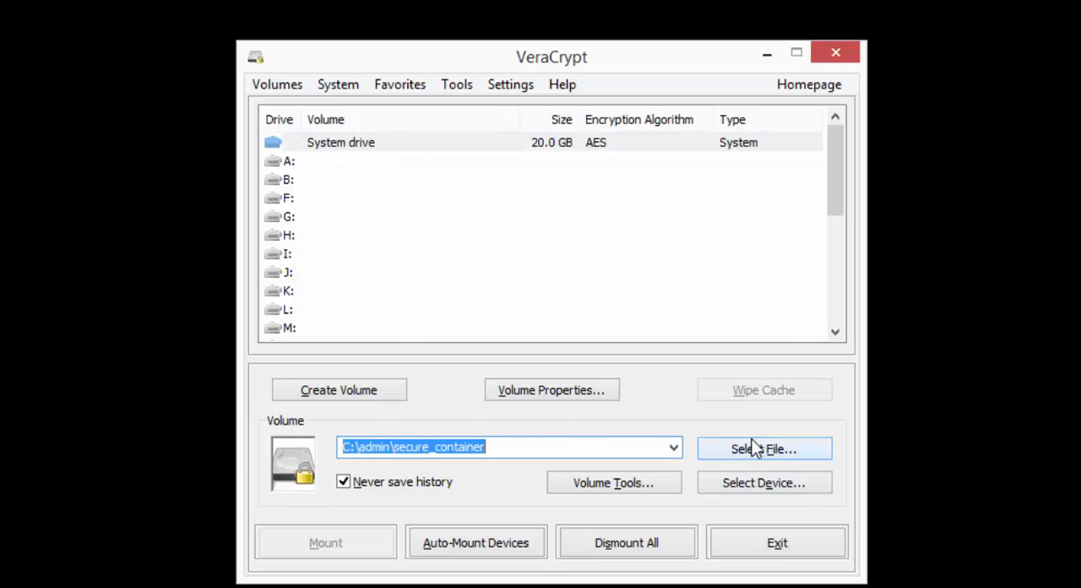
Step: Select drive letter X: for the container, request mounting, and enter the volume password
{"action": "scroll", "coordinate": [410, 237], "scroll_direction": "down", "scroll_amount": 3}
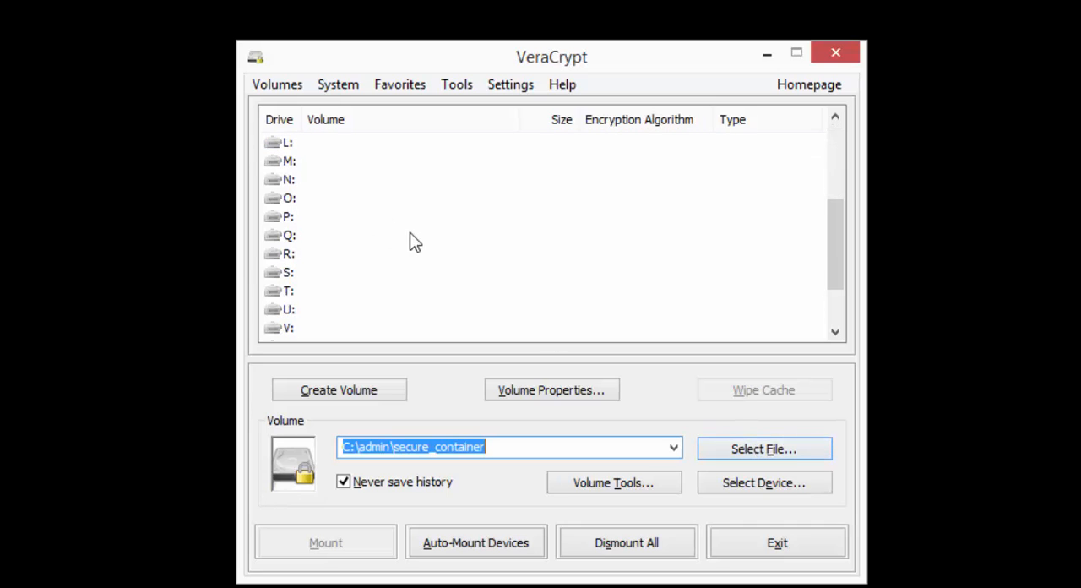
{"action": "scroll", "coordinate": [355, 287], "scroll_direction": "down", "scroll_amount": 1}
{"action": "left_click", "coordinate": [269, 310]}
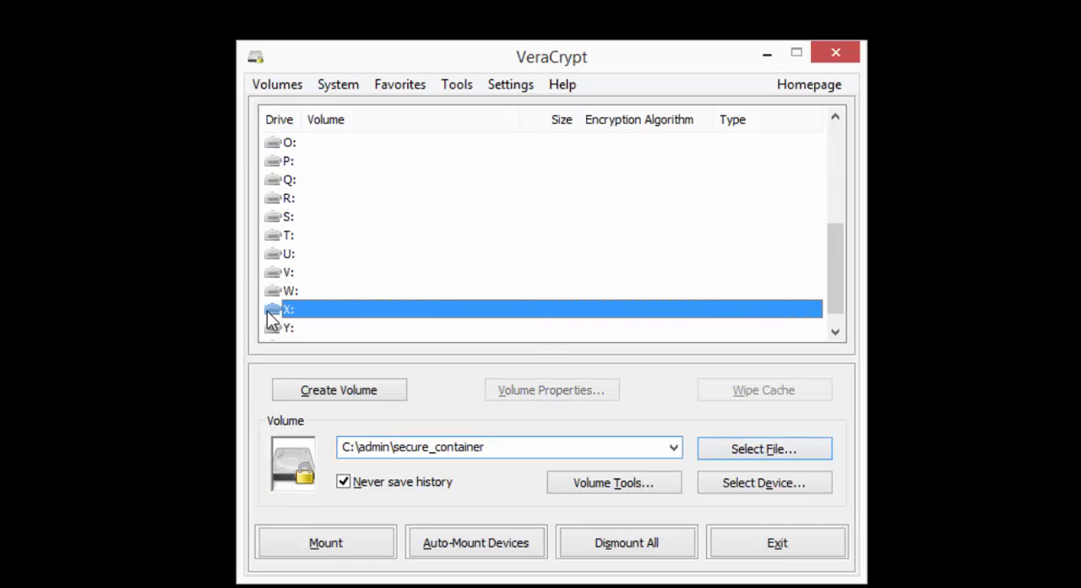
{"action": "left_click", "coordinate": [320, 544]}
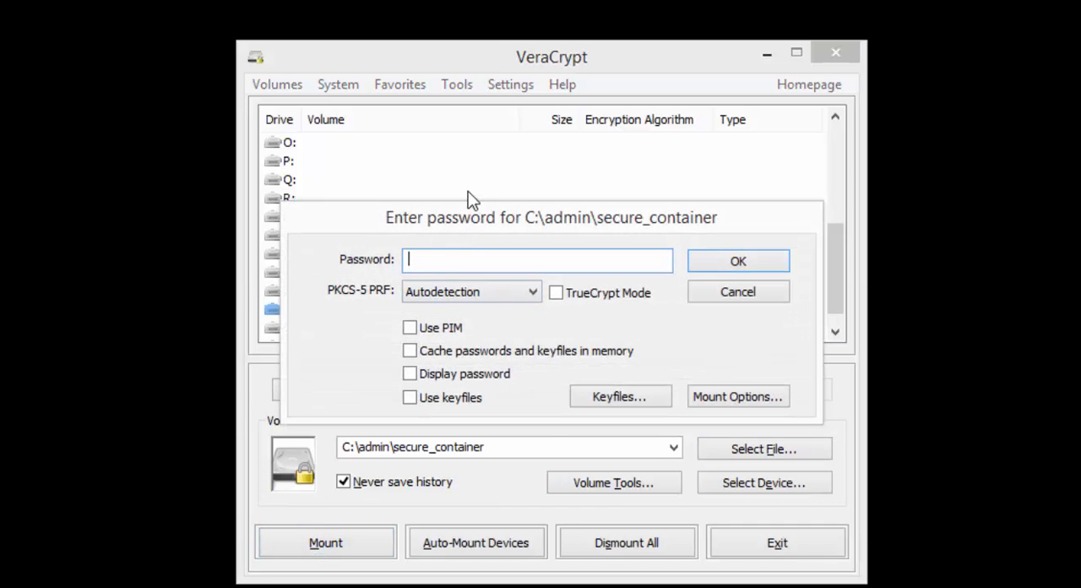
{"action": "type", "text": "********"}
{"action": "key", "text": "Return"}
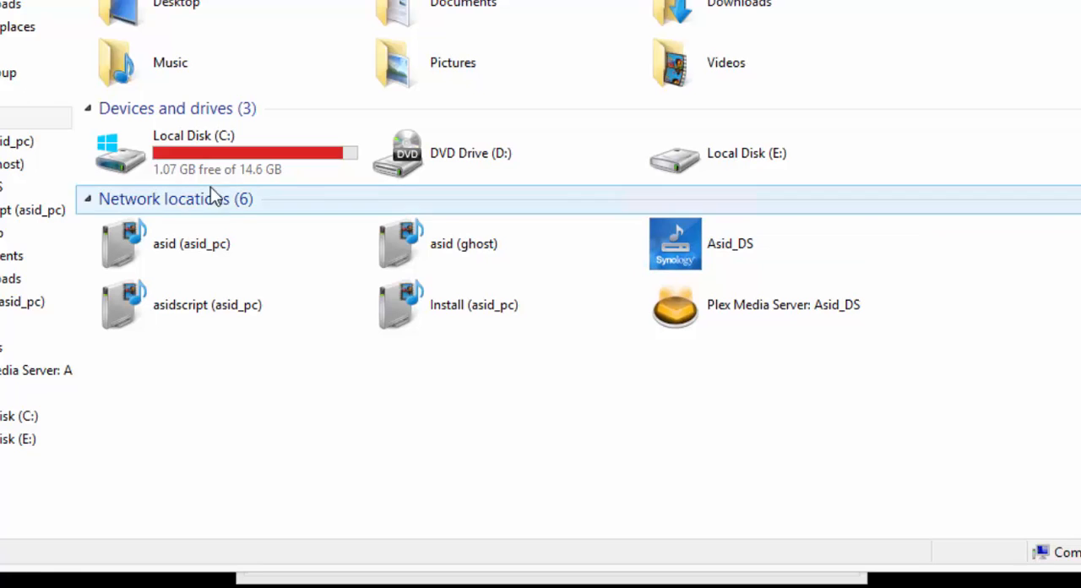
Step: Examine the available drives in File Explorer, try to open Local Disk (E:), and move the window clear of the password dialog
{"action": "double_click", "coordinate": [735, 155]}
{"action": "left_click", "coordinate": [828, 199]}
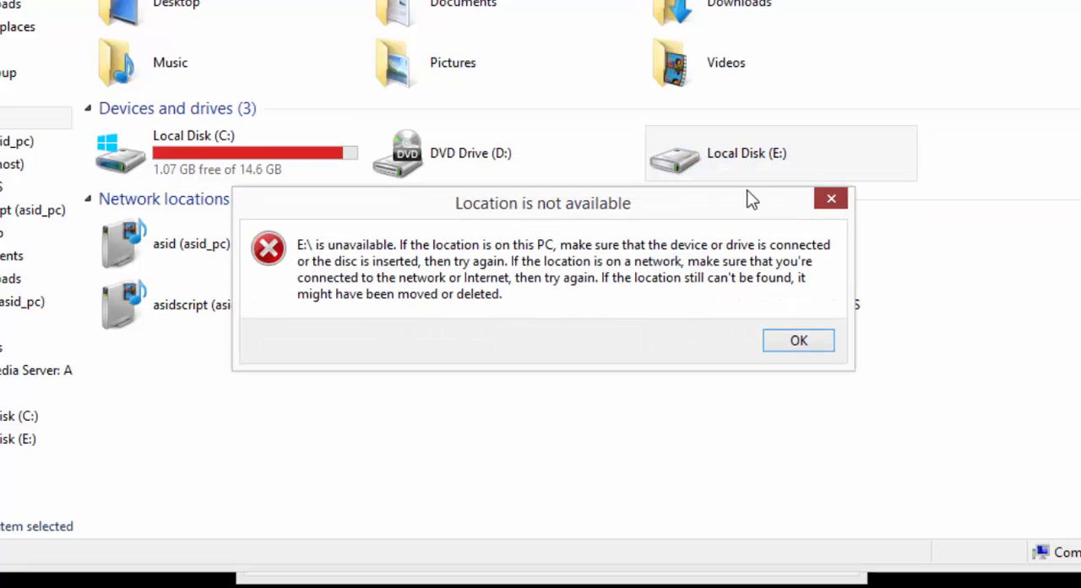
{"action": "left_click", "coordinate": [457, 155]}
{"action": "left_click", "coordinate": [248, 153]}
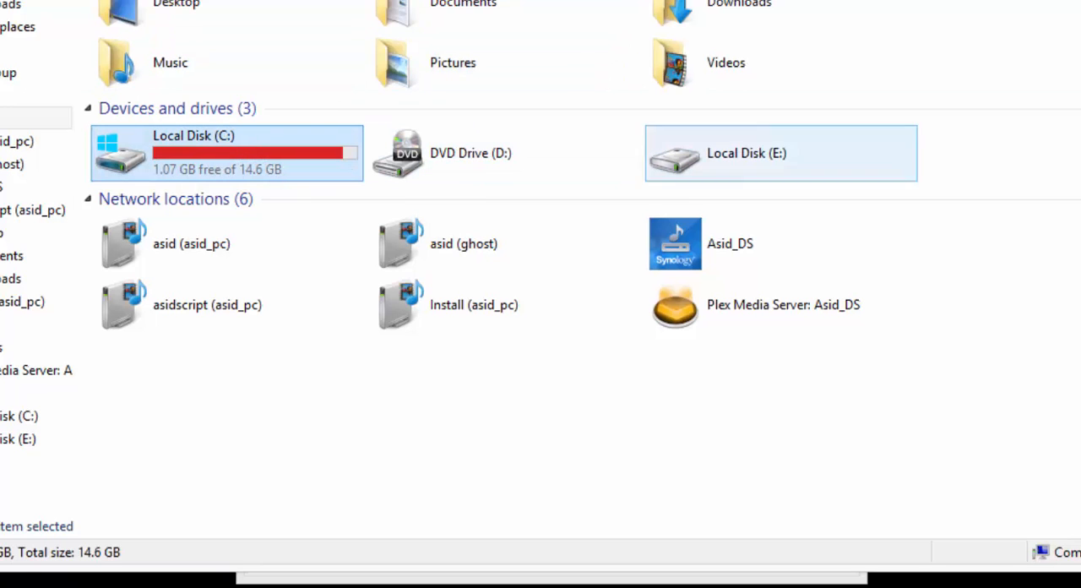
{"action": "left_click_drag", "start_coordinate": [39, 88], "coordinate": [754, 94]}
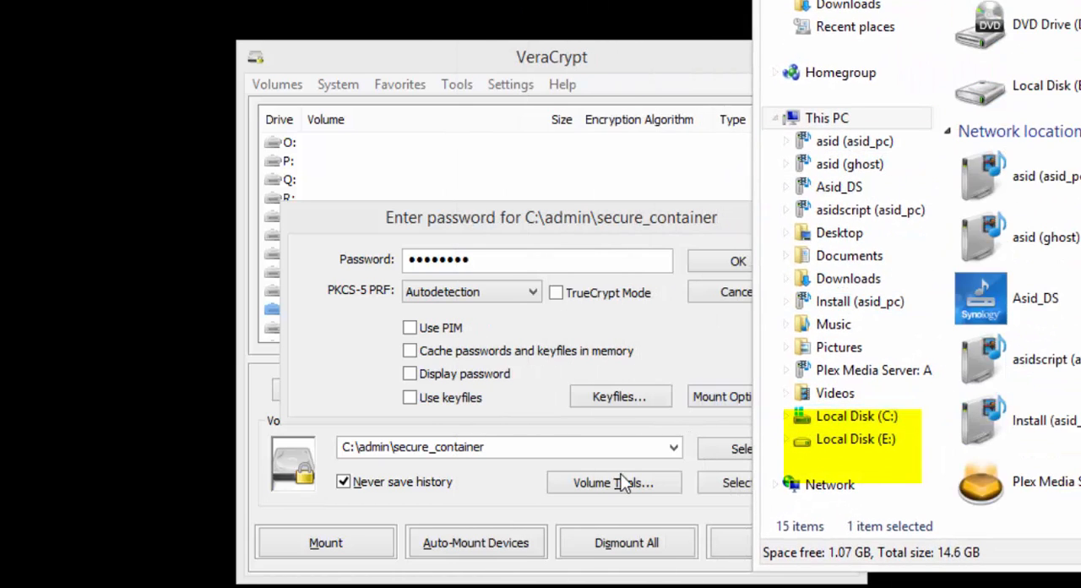
Step: Submit the password to mount the container, and open Local Disk (X:) in File Explorer
{"action": "left_click", "coordinate": [732, 263]}
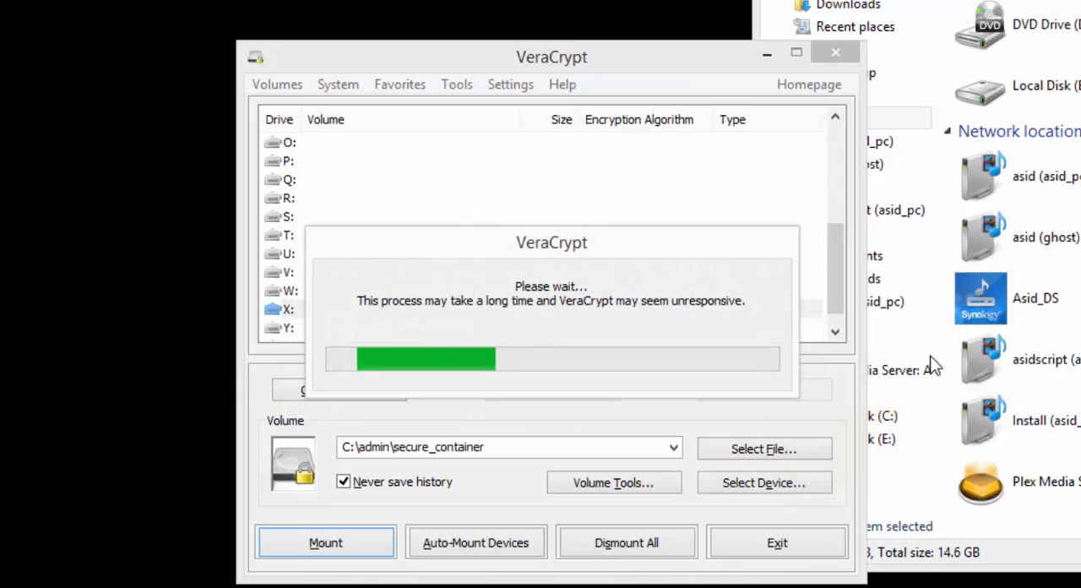
{"action": "left_click", "coordinate": [941, 163]}
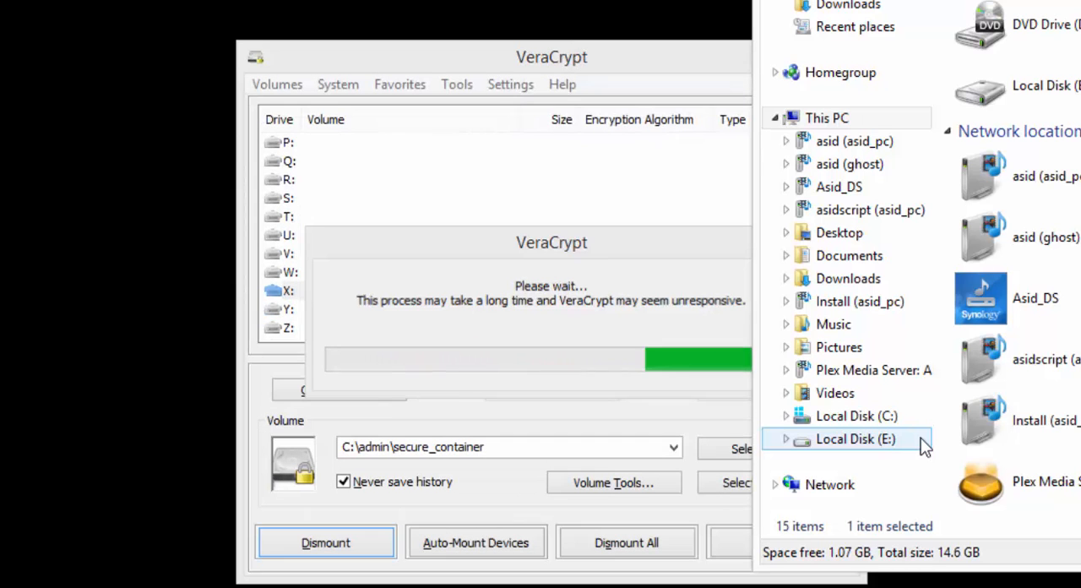
{"action": "left_click", "coordinate": [848, 464]}
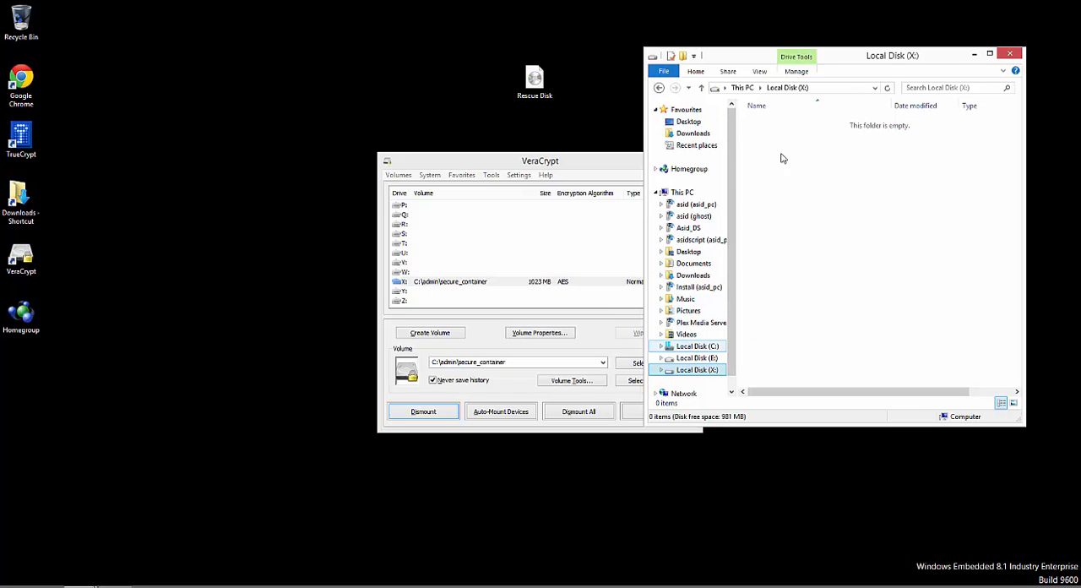
Step: Maximize File Explorer, examine Local Disk (X:) among the drives in This PC, and reopen it
{"action": "left_click", "coordinate": [989, 53]}
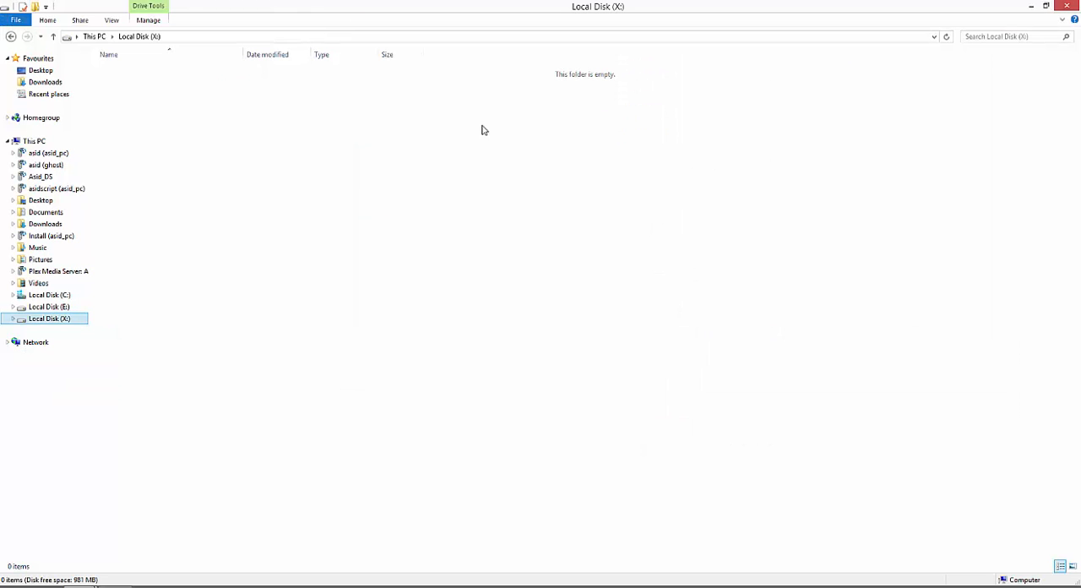
{"action": "left_click", "coordinate": [94, 36]}
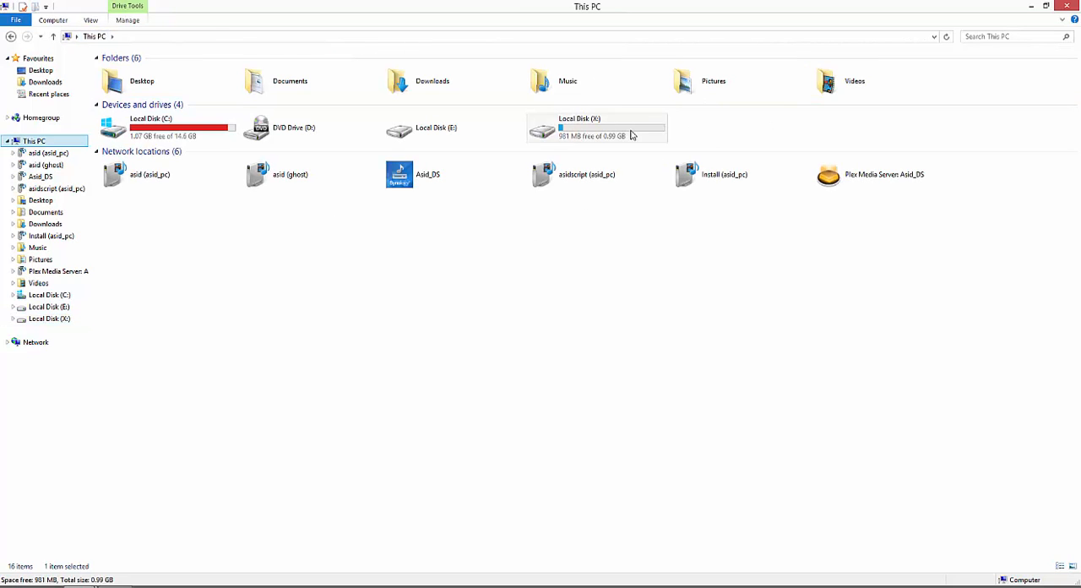
{"action": "double_click", "coordinate": [585, 127]}
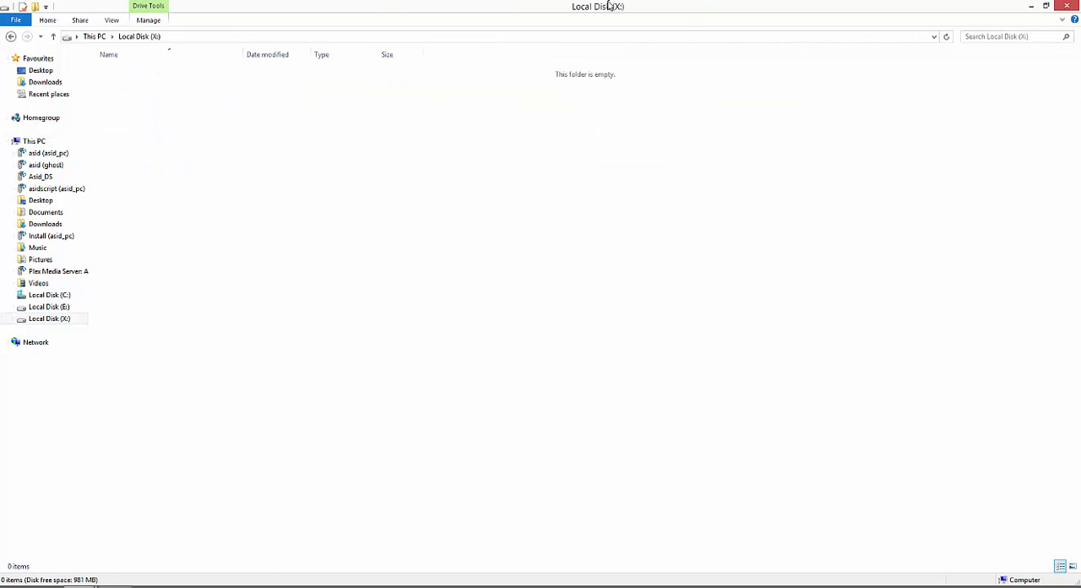
{"action": "left_click_drag", "start_coordinate": [610, 5], "coordinate": [663, 1]}
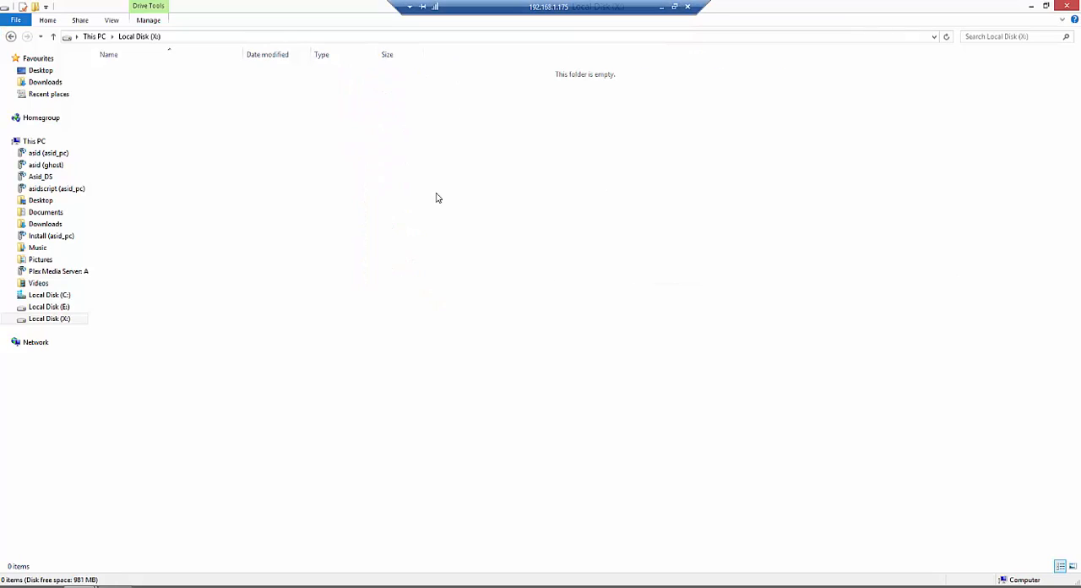
Step: Restore File Explorer to its smaller window size and dismount the secure_container volume from drive X:
{"action": "left_click", "coordinate": [1046, 6]}
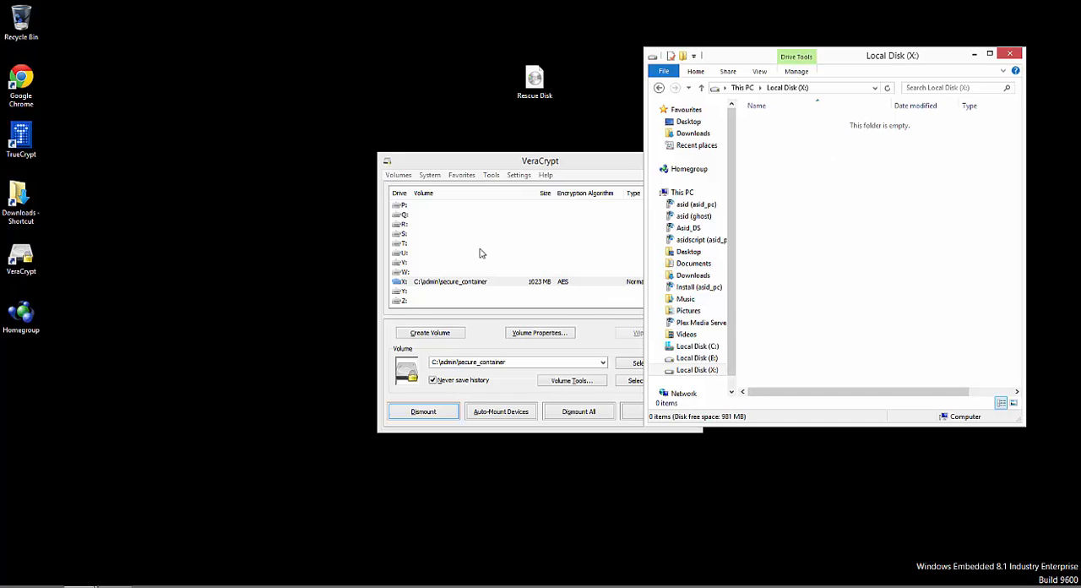
{"action": "left_click", "coordinate": [424, 413]}
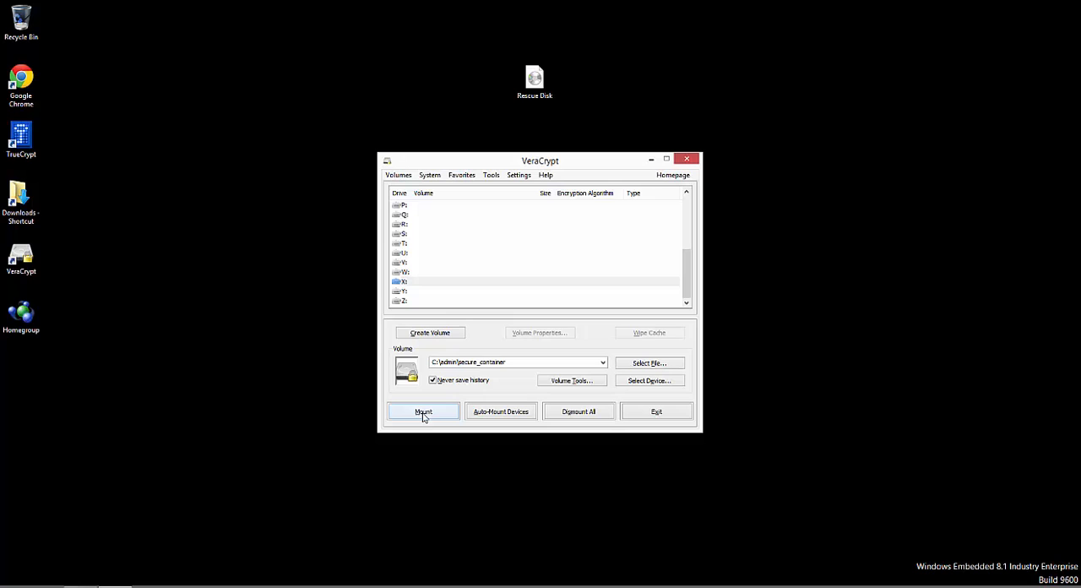
Step: View the mount, auto-dismount and password cache options in the VeraCrypt preferences, and close them without saving
{"action": "left_click", "coordinate": [491, 176]}
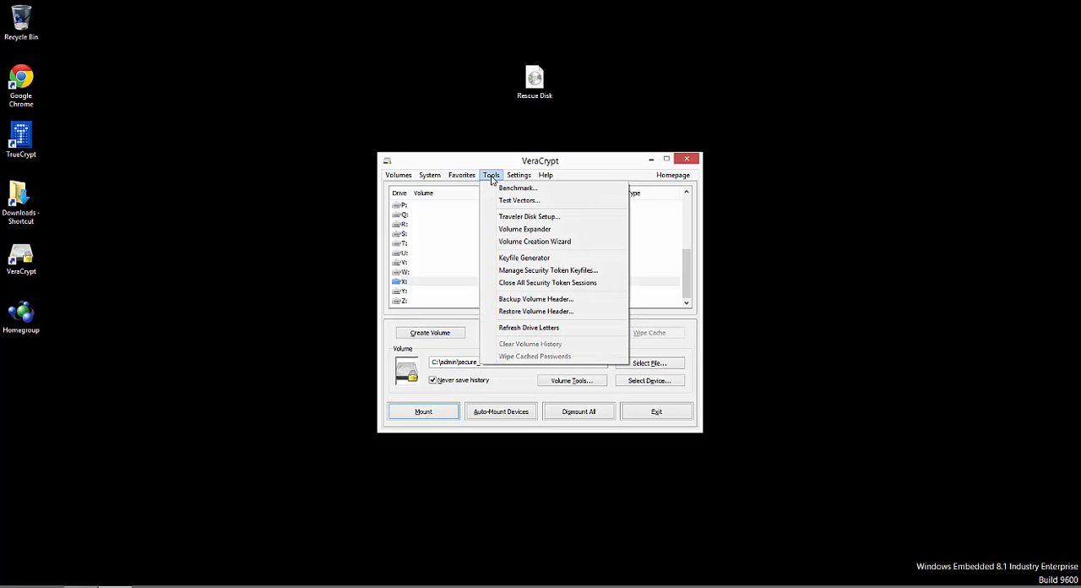
{"action": "left_click", "coordinate": [519, 174]}
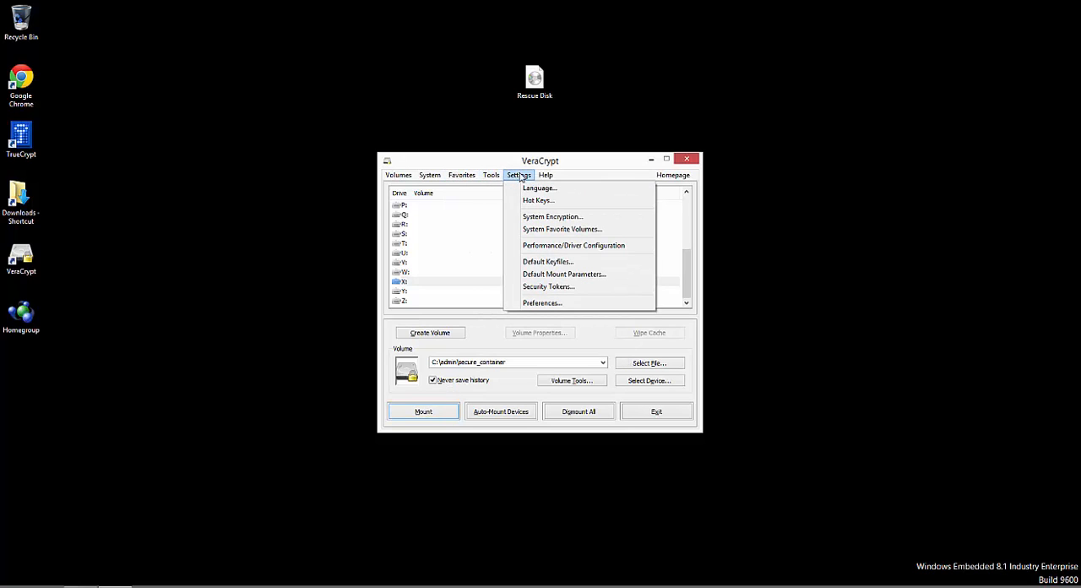
{"action": "left_click", "coordinate": [549, 307]}
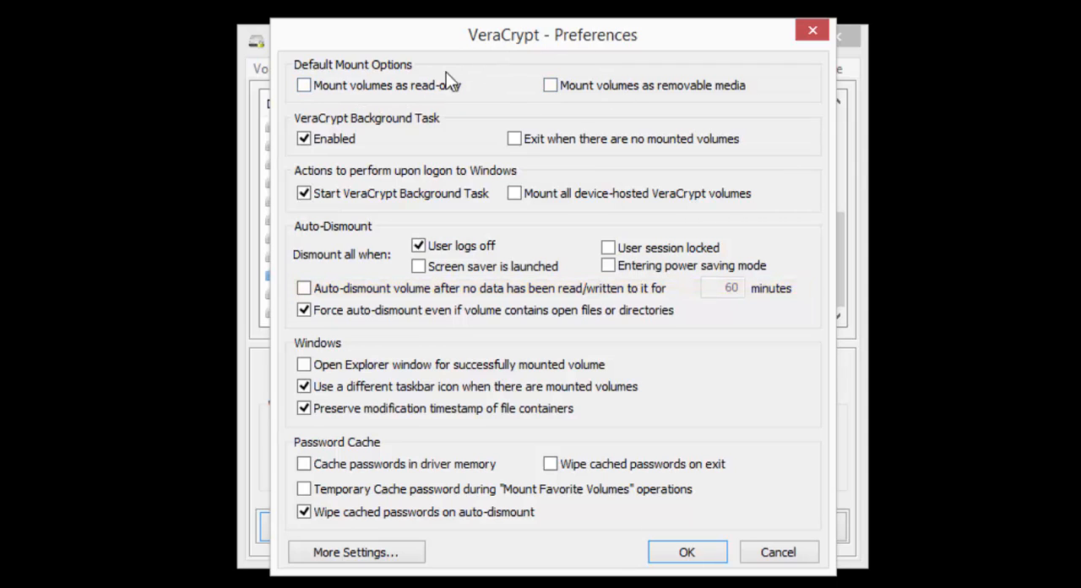
{"action": "left_click", "coordinate": [813, 31]}
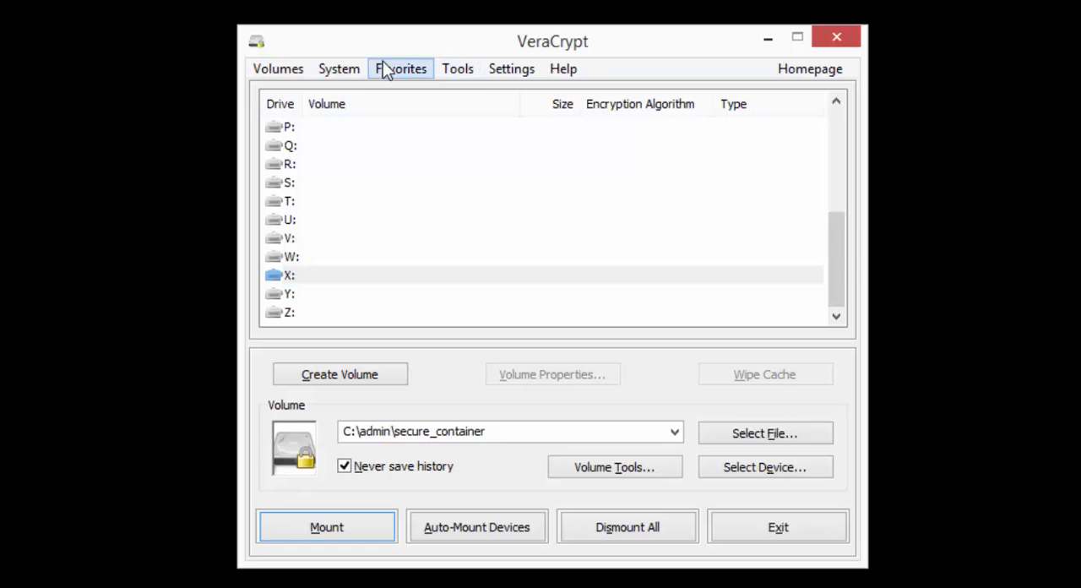
Step: Review the System Encryption Settings, accept them as they are, and allow VeraCrypt through User Account Control
{"action": "left_click", "coordinate": [348, 68]}
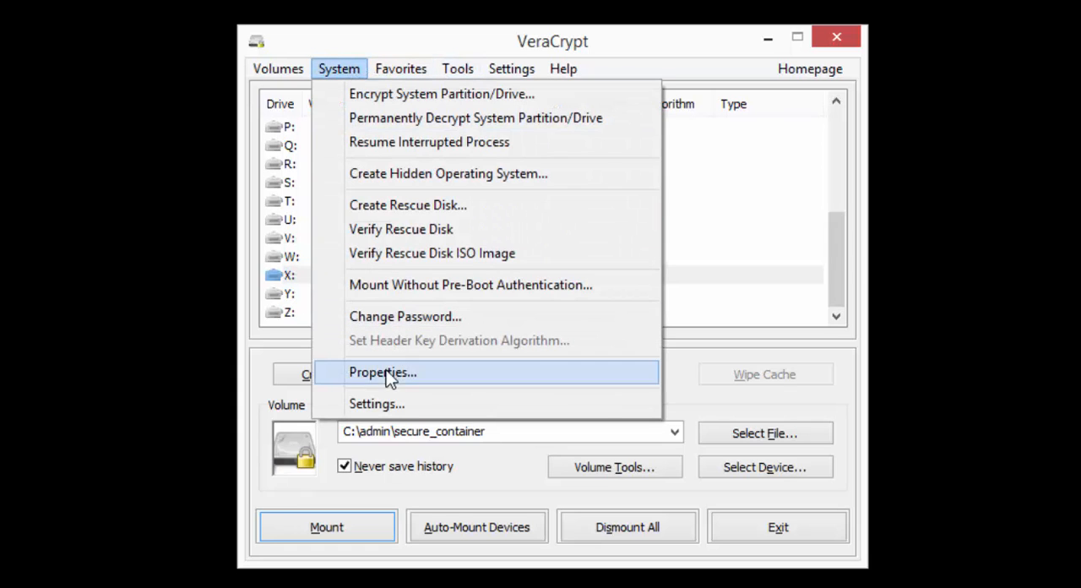
{"action": "left_click", "coordinate": [387, 406]}
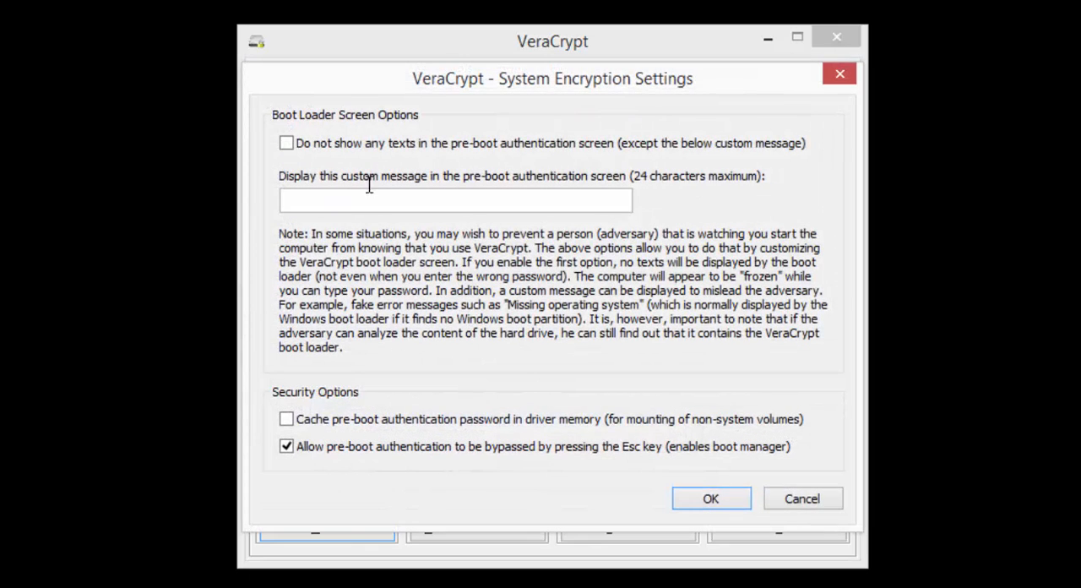
{"action": "left_click", "coordinate": [712, 499]}
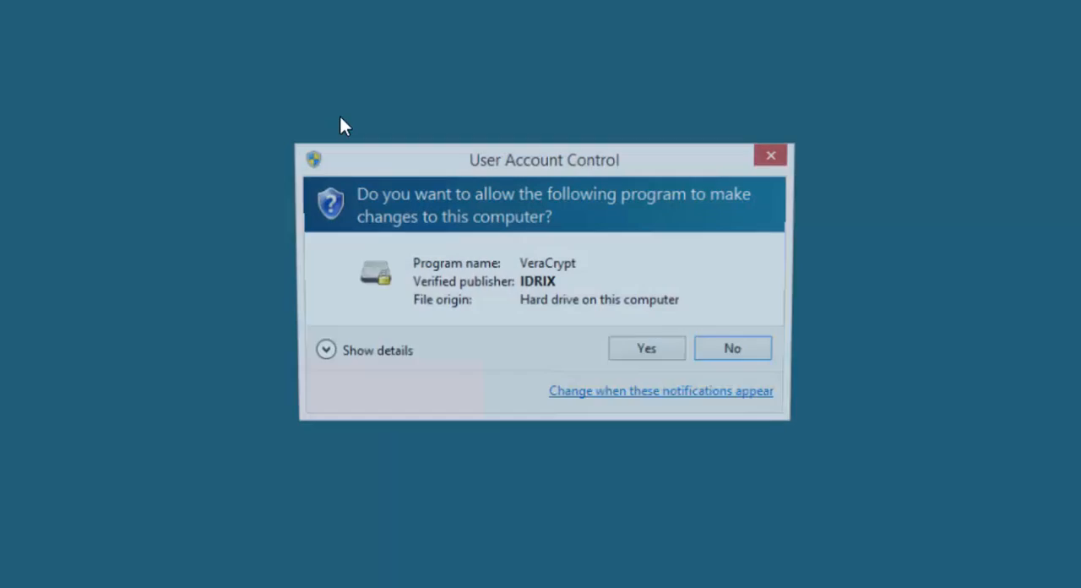
{"action": "left_click", "coordinate": [648, 355]}
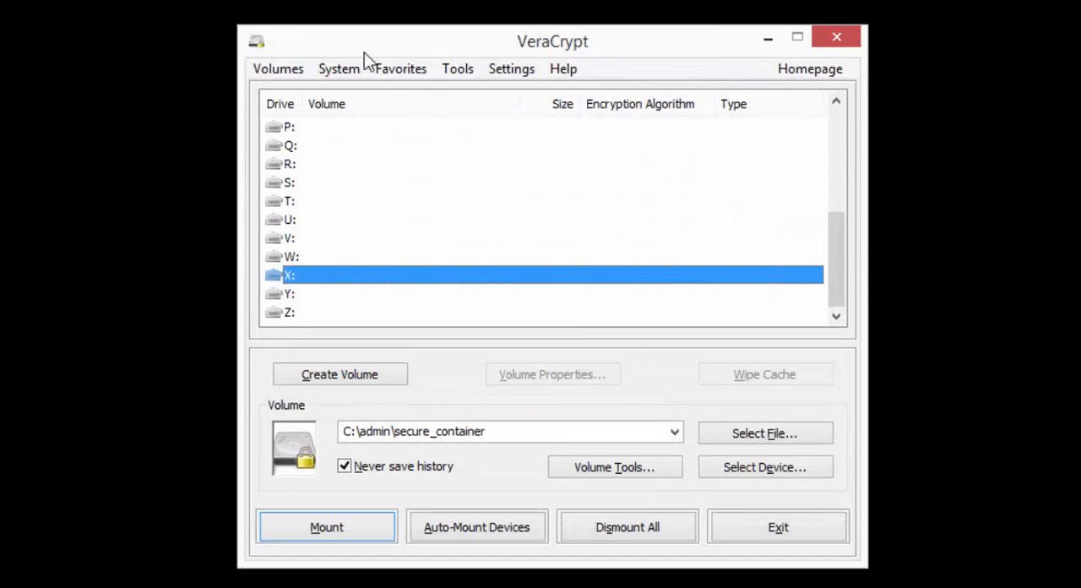
Step: Examine the encrypted system drive's volume properties and close them
{"action": "left_click", "coordinate": [340, 68]}
{"action": "left_click", "coordinate": [398, 380]}
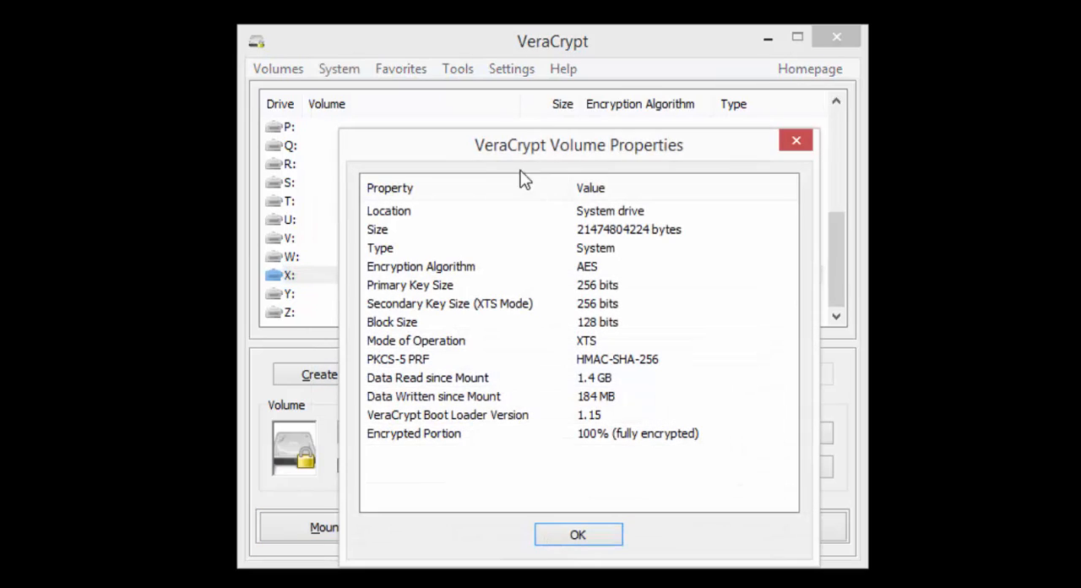
{"action": "left_click", "coordinate": [576, 534]}
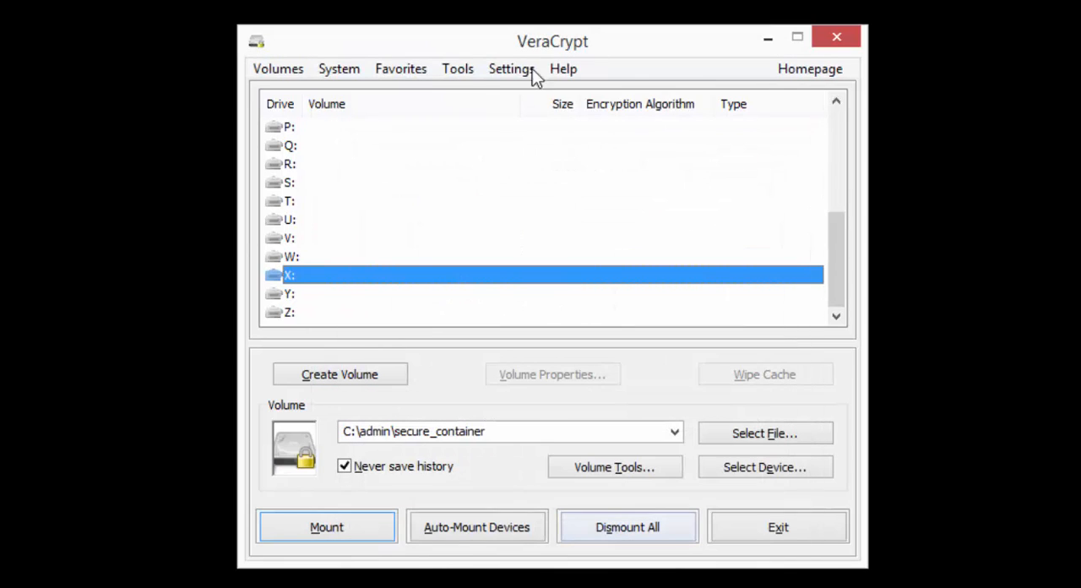
Step: Try enabling auto-dismount after 5 minutes without data being read or written in the preferences, and discard the change
{"action": "left_click", "coordinate": [470, 71]}
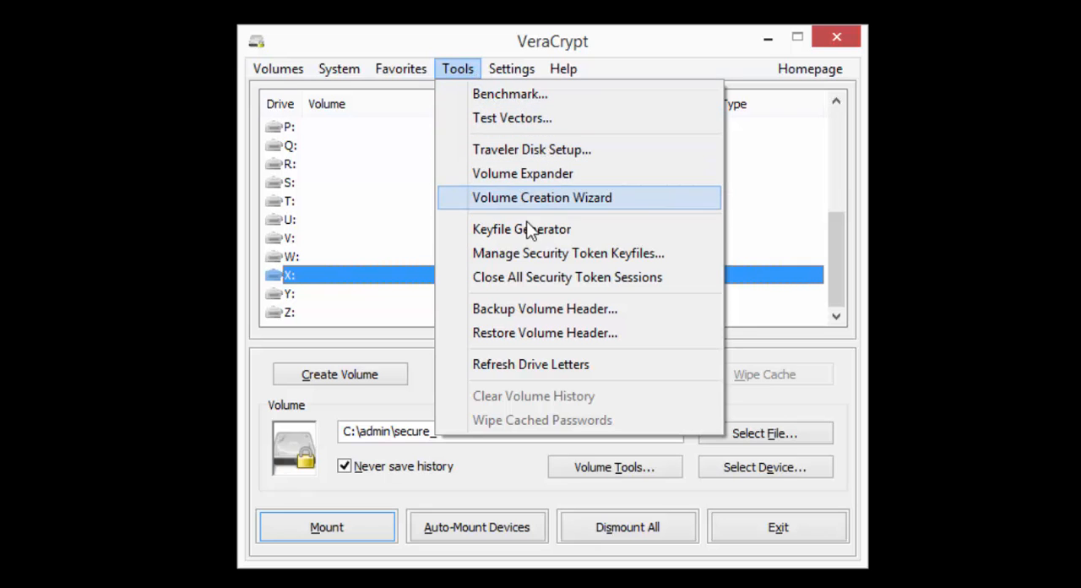
{"action": "mouse_move", "coordinate": [507, 71]}
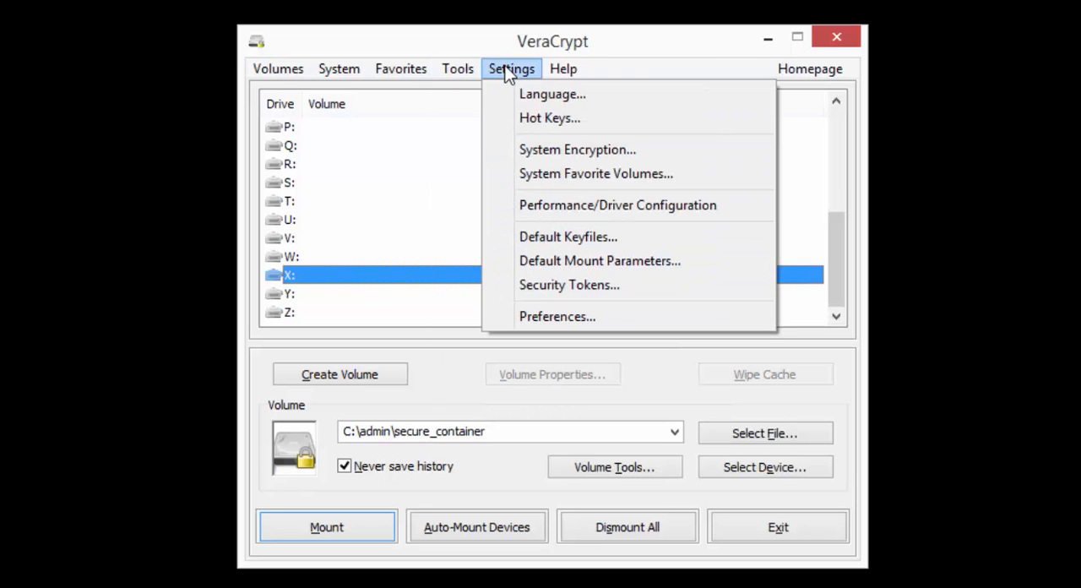
{"action": "left_click", "coordinate": [547, 315]}
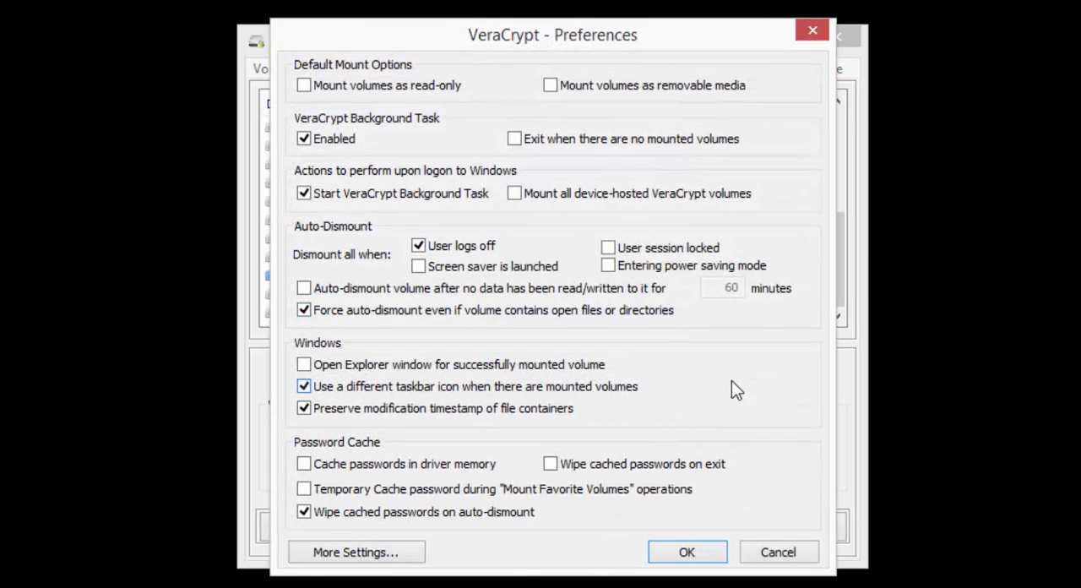
{"action": "left_click", "coordinate": [303, 288]}
{"action": "double_click", "coordinate": [729, 288]}
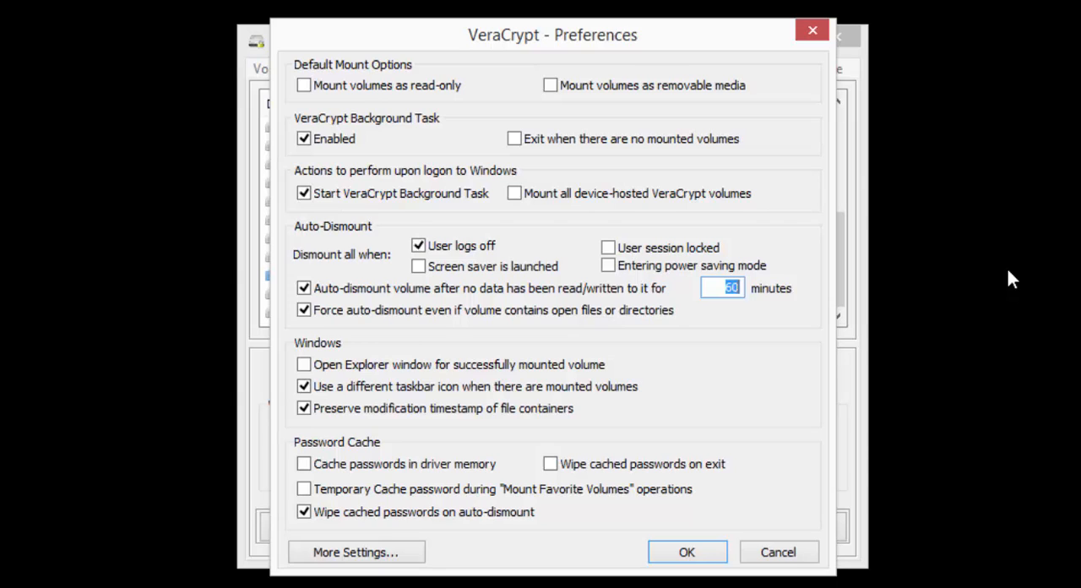
{"action": "type", "text": "5"}
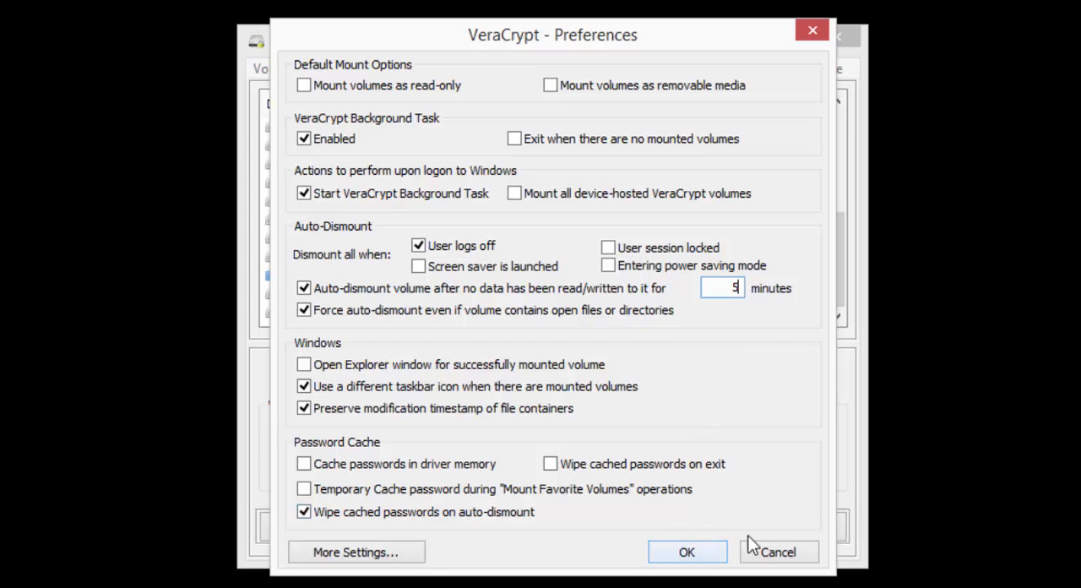
{"action": "left_click", "coordinate": [770, 546]}
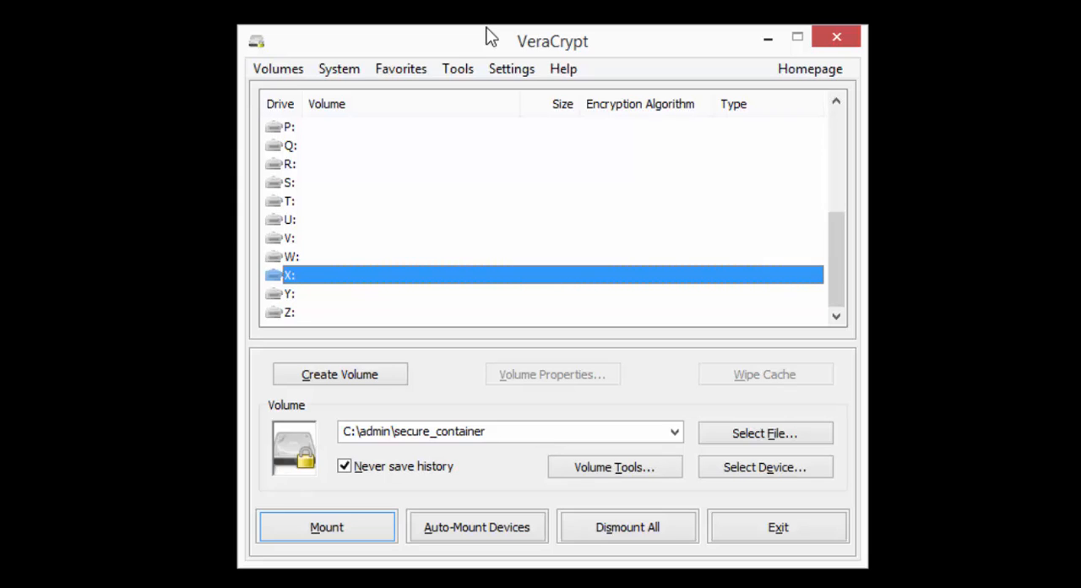
{"action": "left_click", "coordinate": [458, 71]}
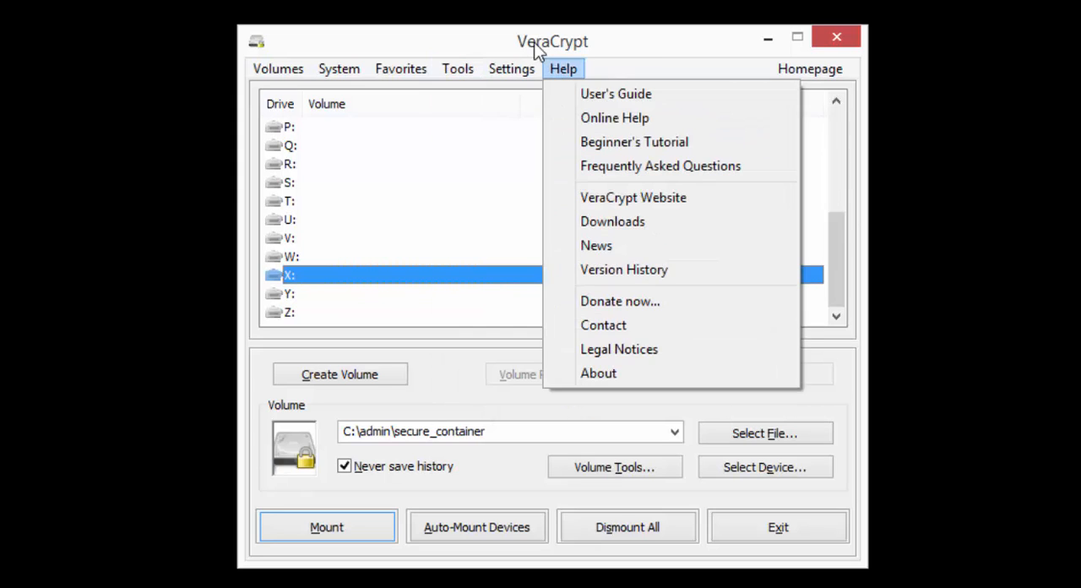
{"action": "left_click", "coordinate": [704, 49]}
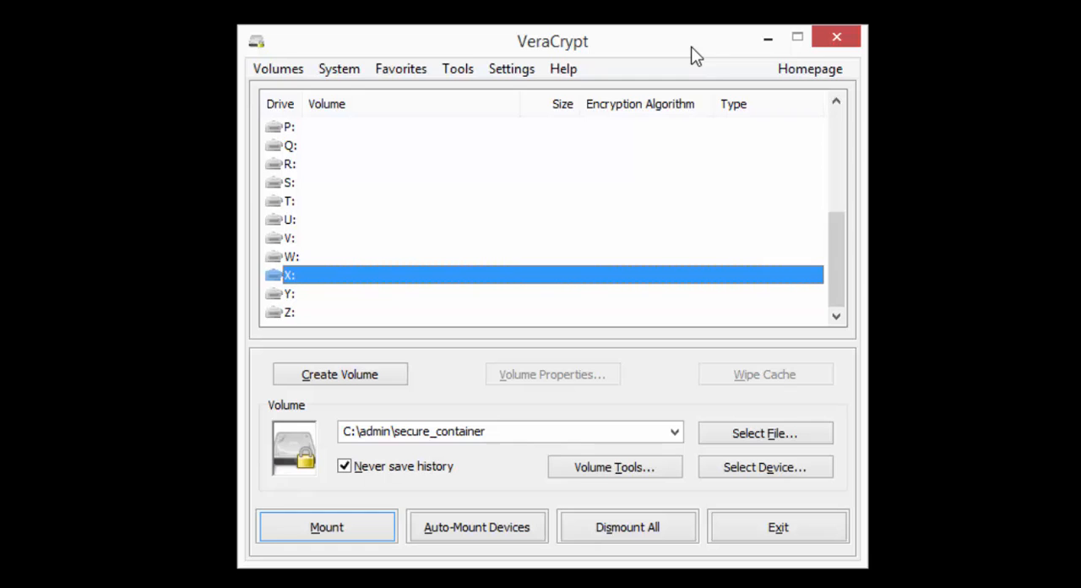
{"action": "left_click", "coordinate": [461, 76]}
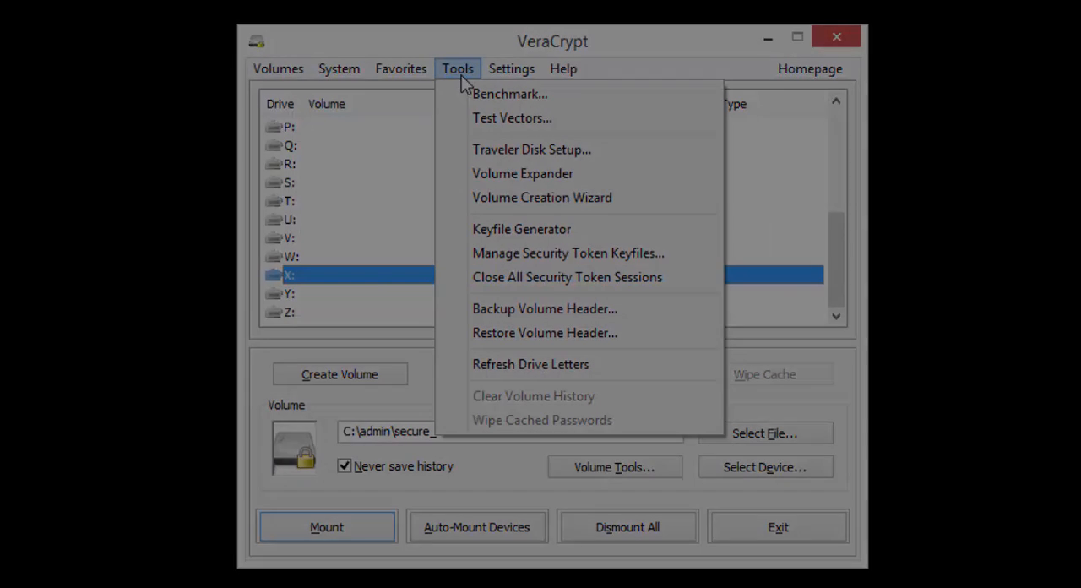